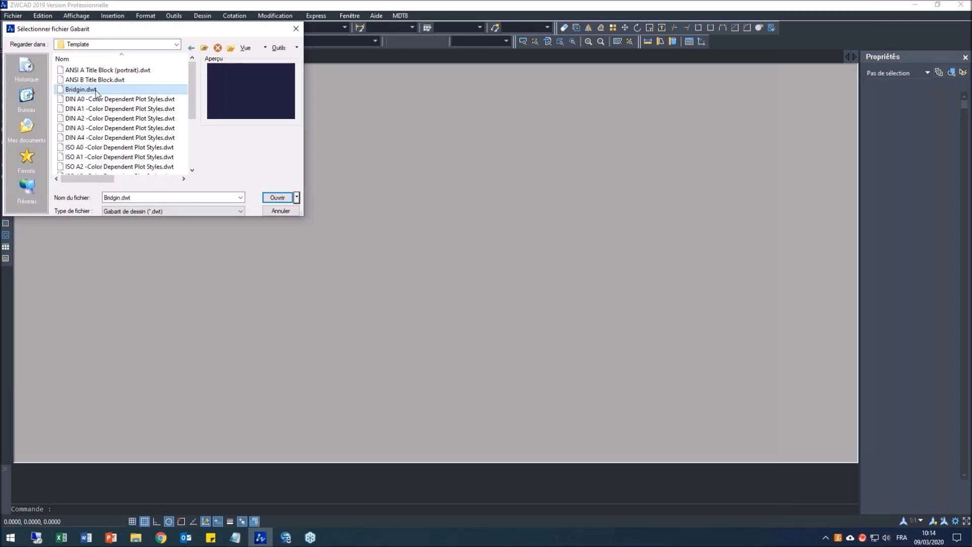
- Create a new drawing from the Bridgin.dwt template and view its predefined layers
double_click(95, 90)
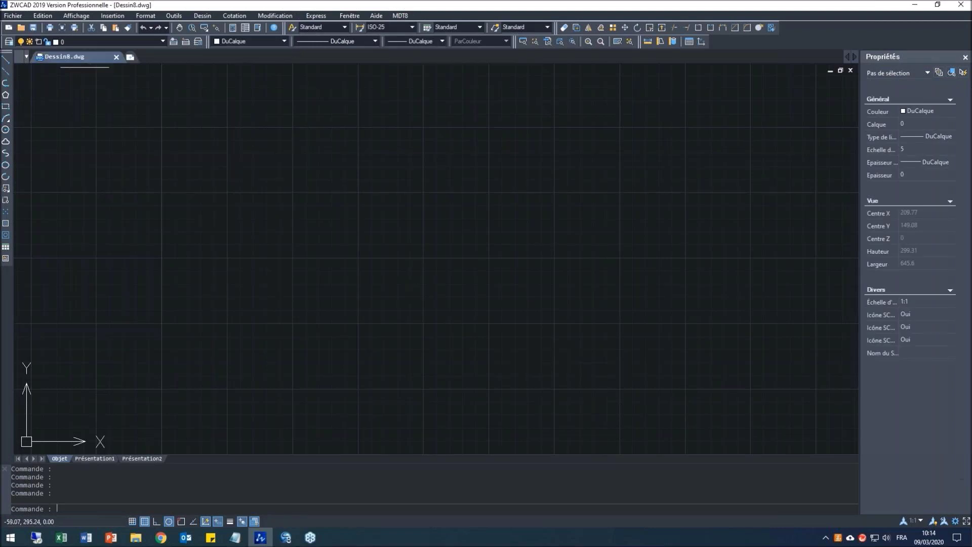
left_click(10, 42)
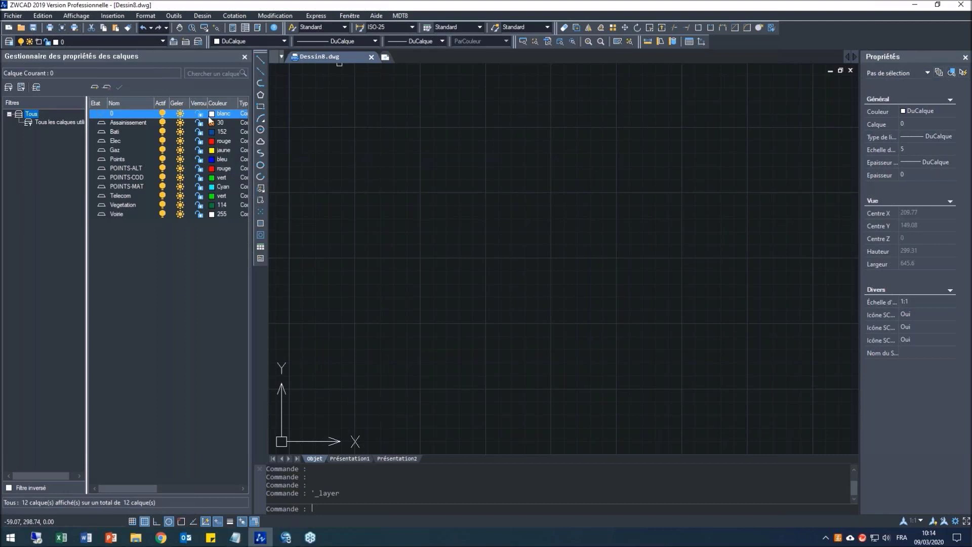
left_click(244, 57)
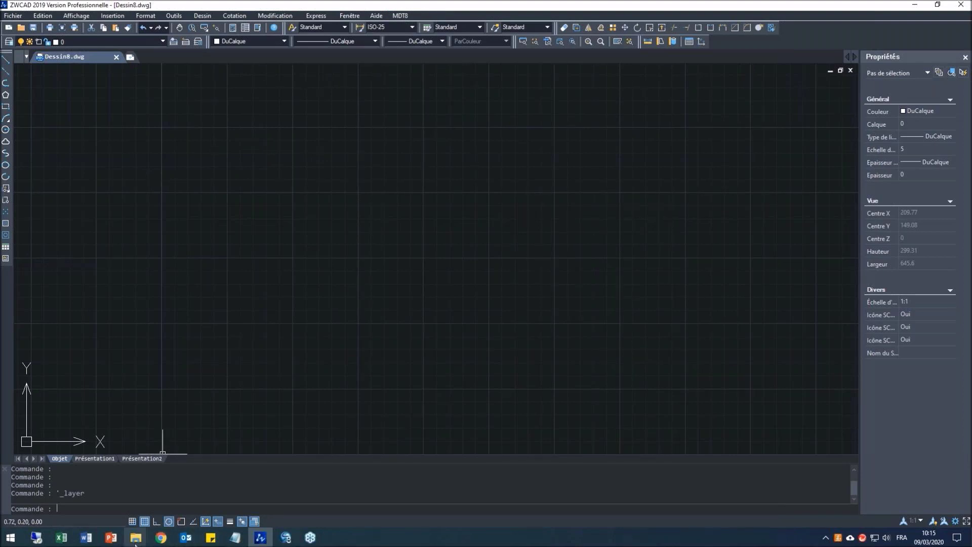
- Switch to the Mesures folder, open BRIDGINF.raw in Notepad and examine its station data and coded point records, including point 14
mouse_move(135, 542)
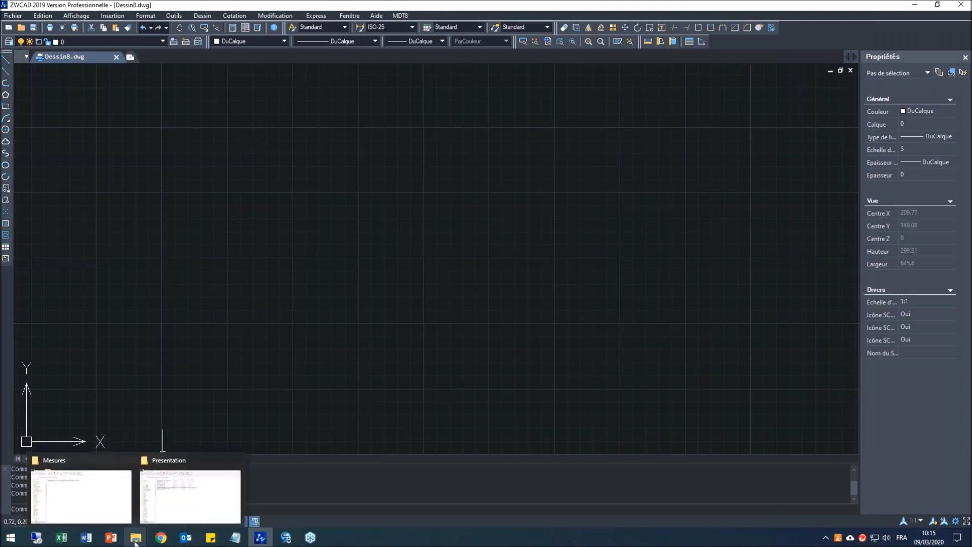
left_click(116, 511)
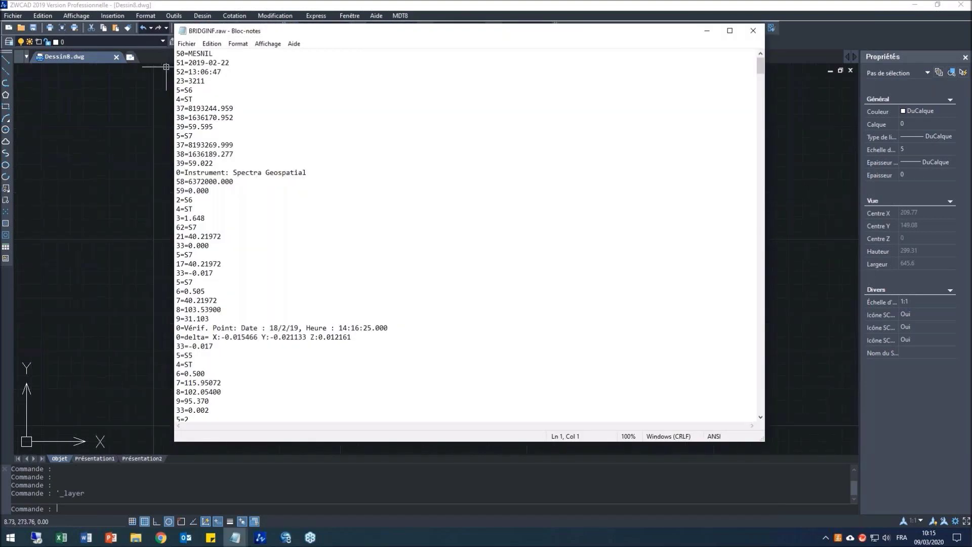
scroll(166, 67, "up", 5)
left_click(235, 117)
scroll(243, 127, "down", 11)
scroll(241, 152, "down", 20)
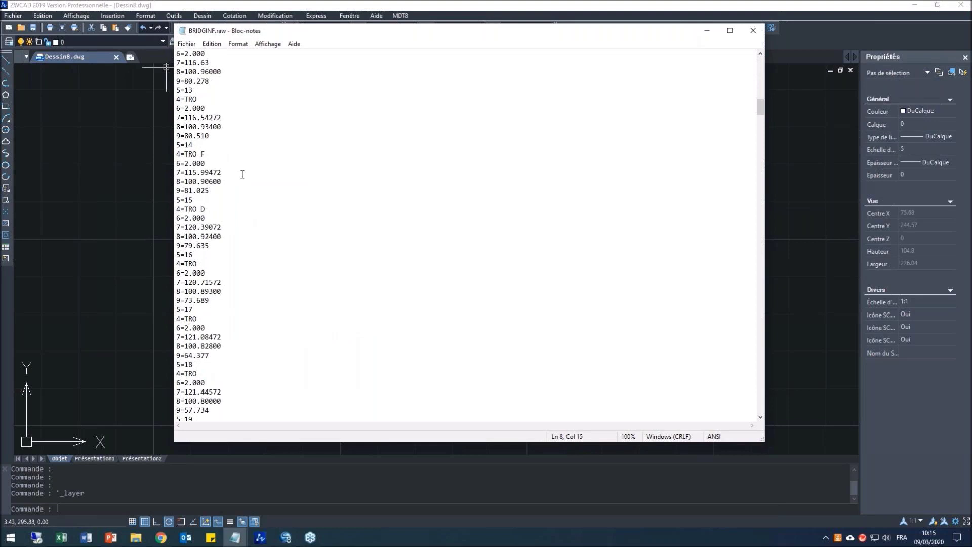
left_click_drag(176, 145, 236, 202)
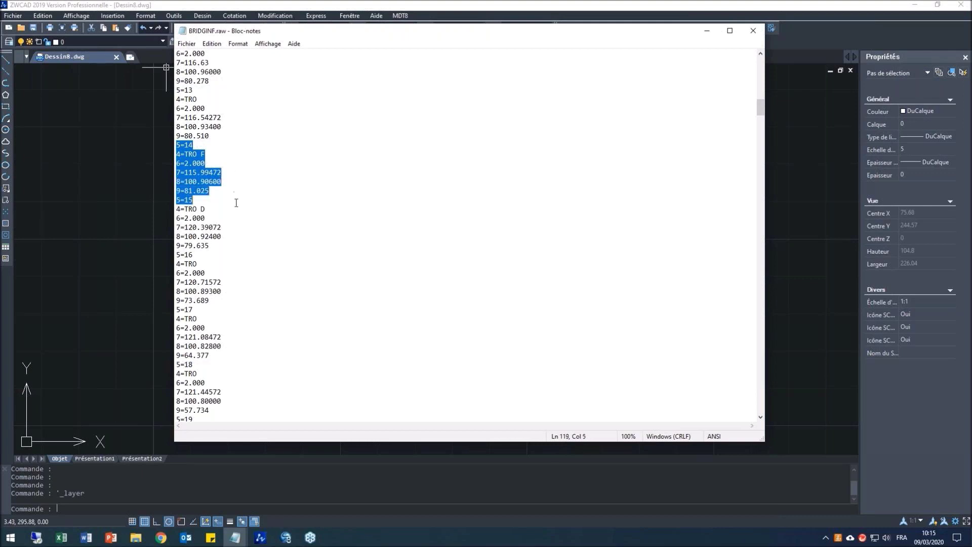
left_click(238, 201)
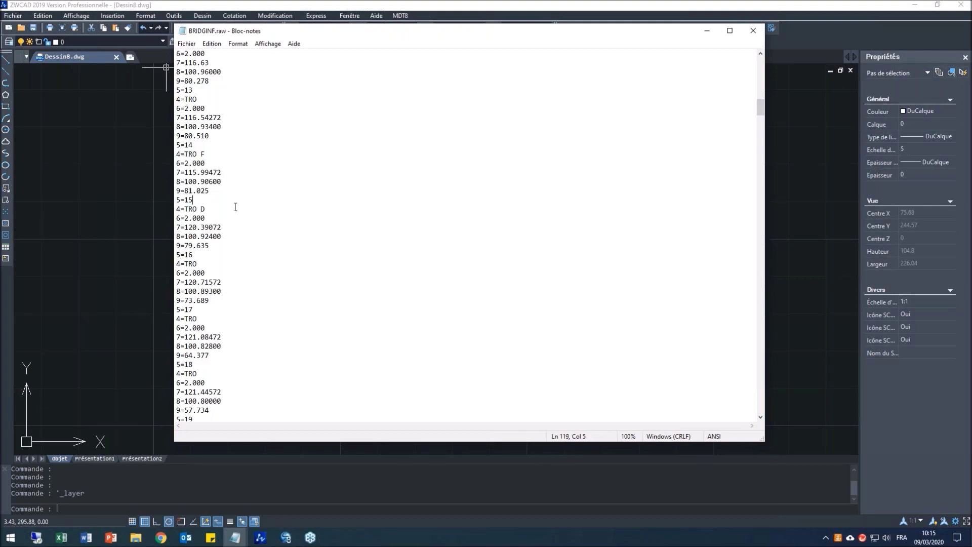
scroll(238, 205, "down", 20)
scroll(243, 215, "down", 20)
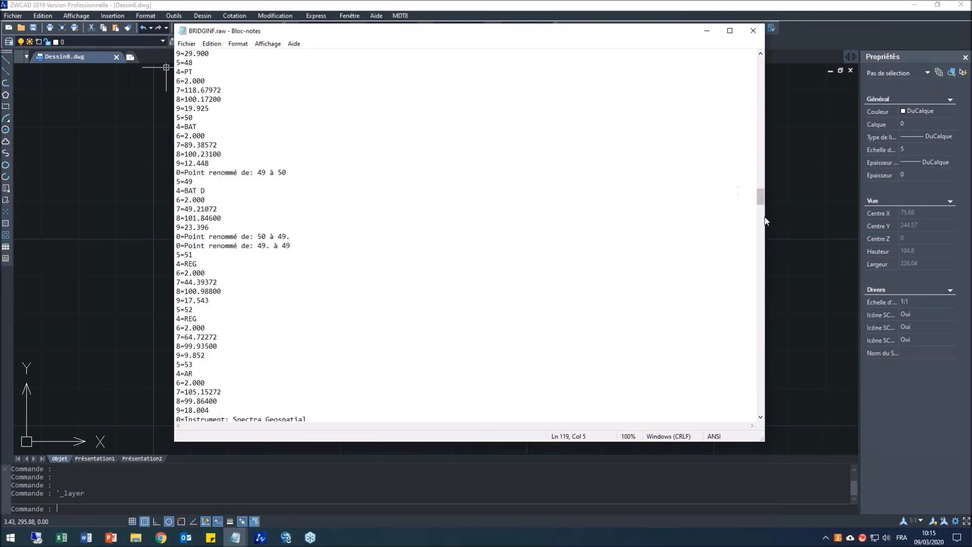
left_click_drag(760, 196, 761, 66)
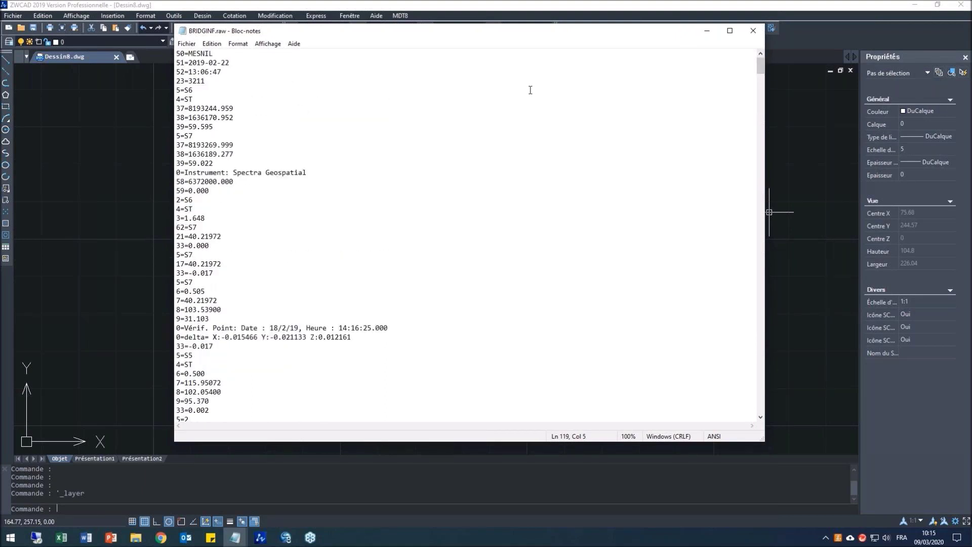
left_click(751, 32)
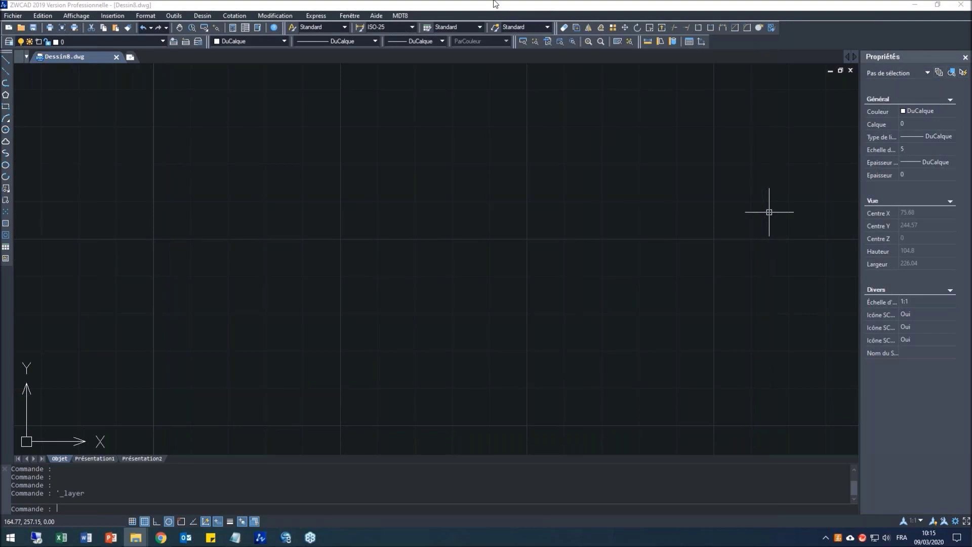
- Start a topographic survey import, look through the manufacturers' models and choose Geodimeter, keeping observation review, survey import and calculations enabled
left_click(408, 19)
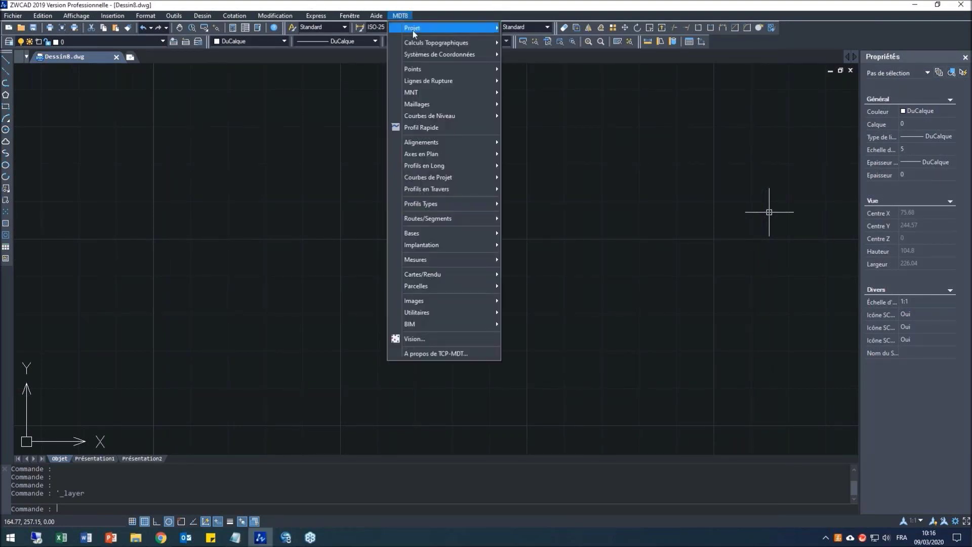
mouse_move(435, 44)
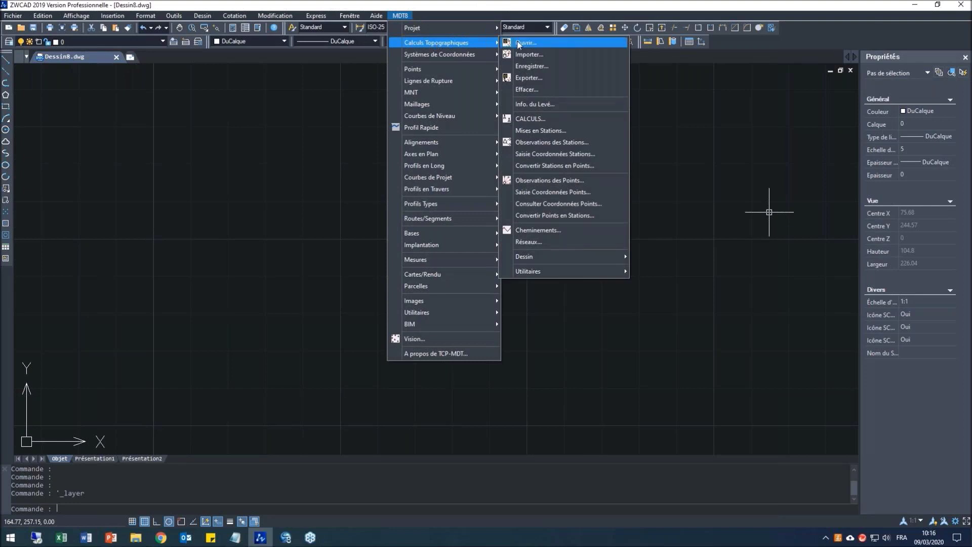
left_click(530, 54)
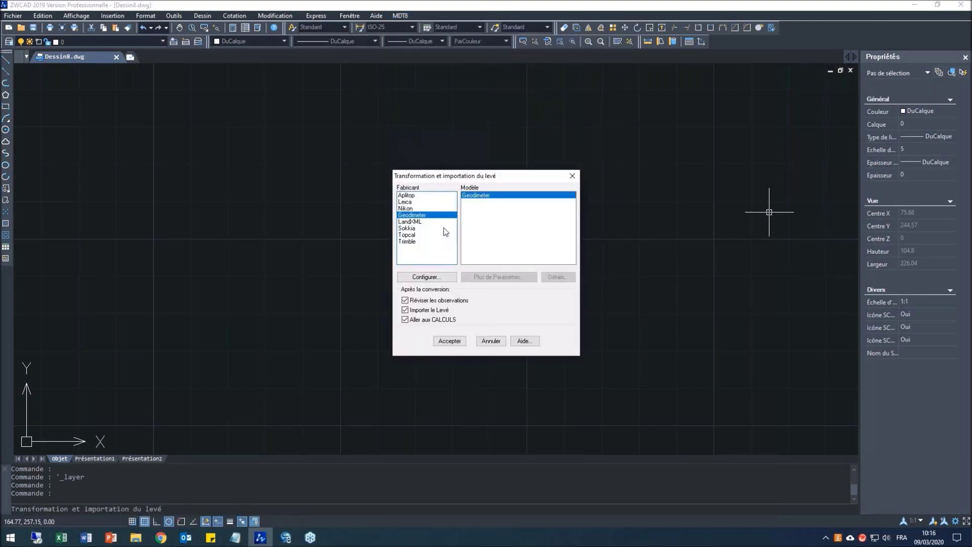
left_click(407, 203)
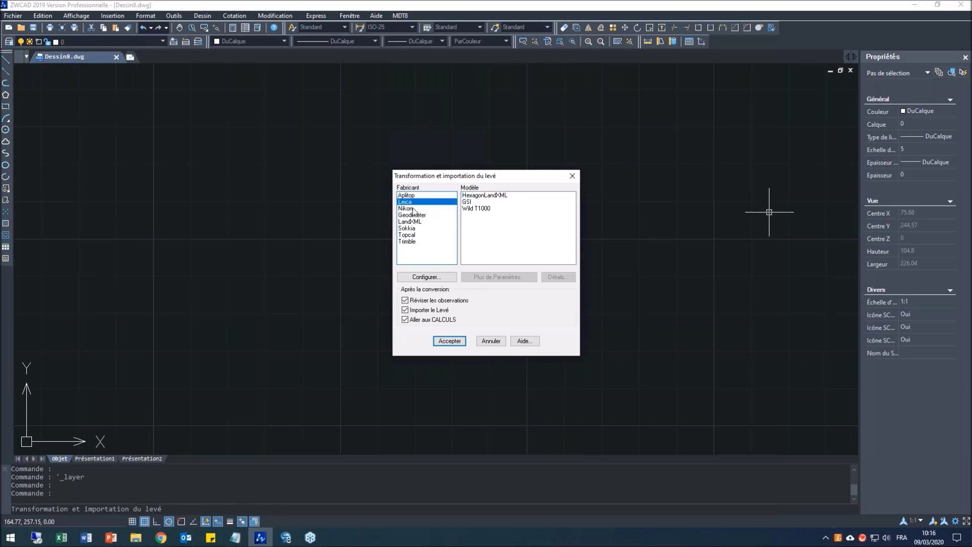
left_click(412, 208)
left_click(419, 215)
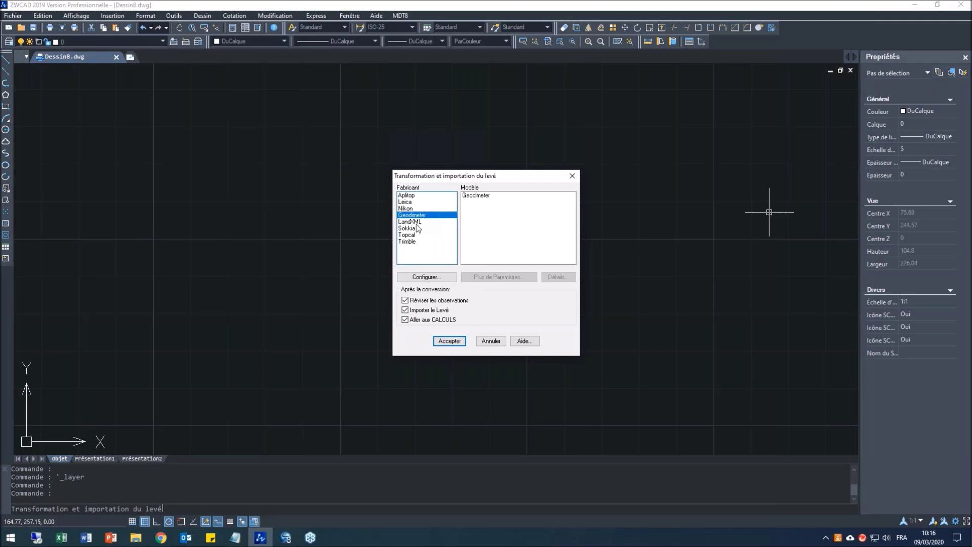
left_click(416, 222)
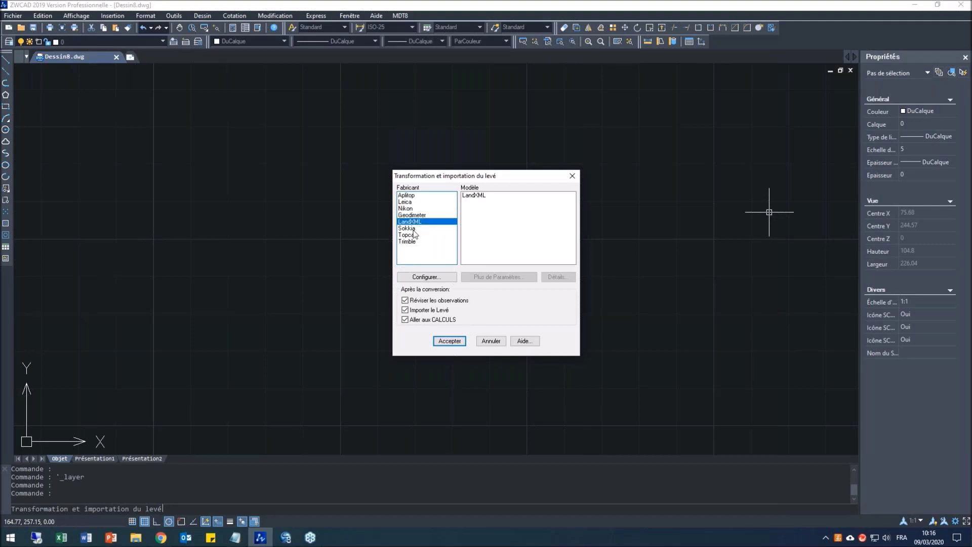
left_click(414, 228)
left_click(416, 235)
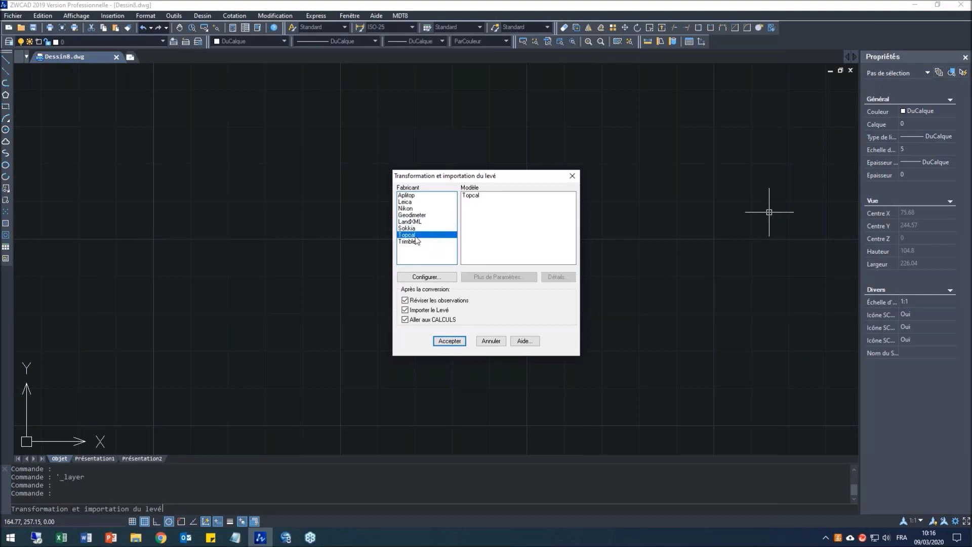
left_click(437, 241)
left_click(420, 216)
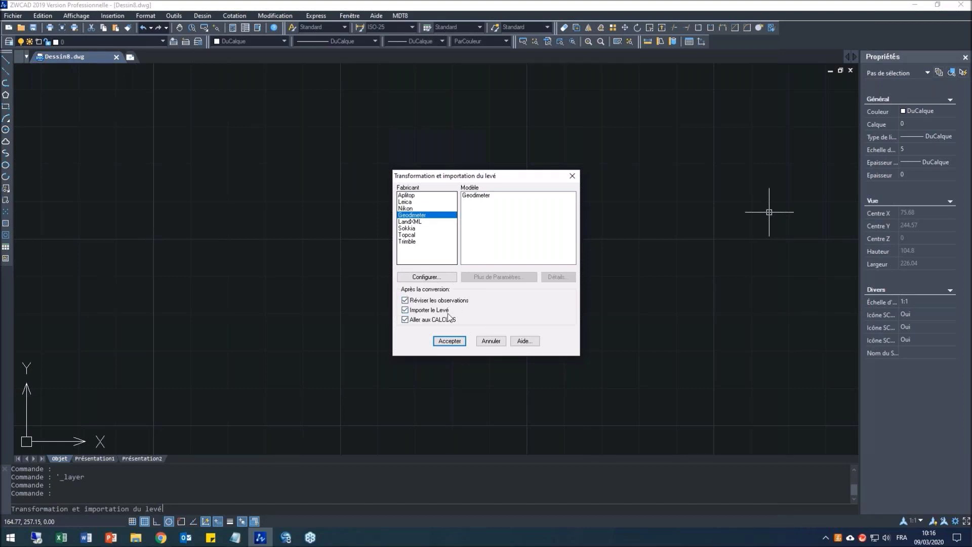
left_click(448, 341)
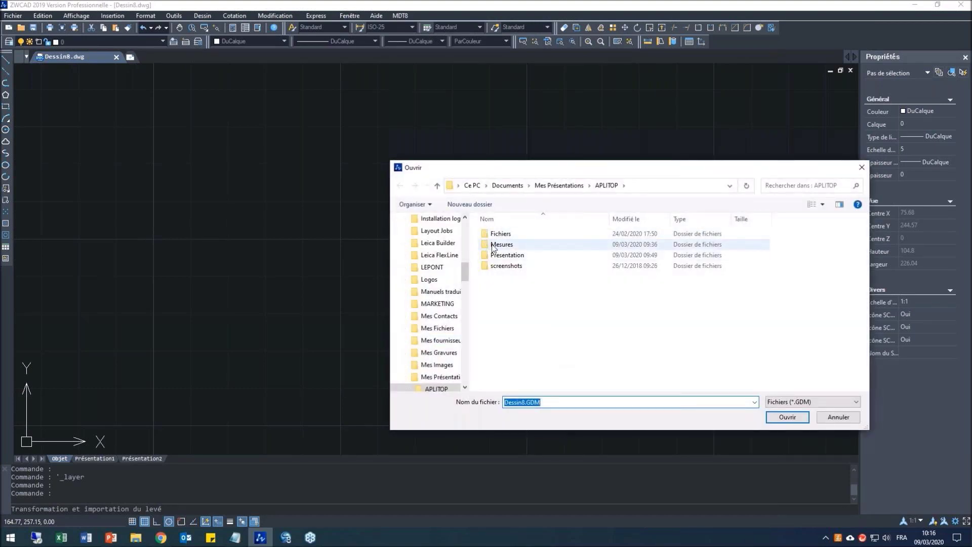
- Load BRIDGINF.raw from the APLITOP Mesures folder with all file types shown, and save the converted survey there as BRIDGINF.LEV
double_click(507, 254)
left_click(839, 401)
left_click(809, 418)
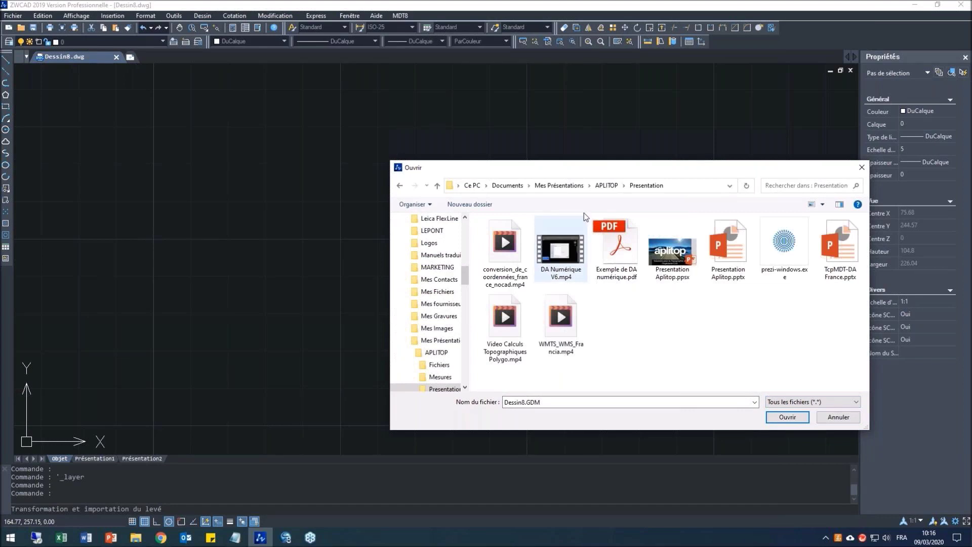
left_click(607, 185)
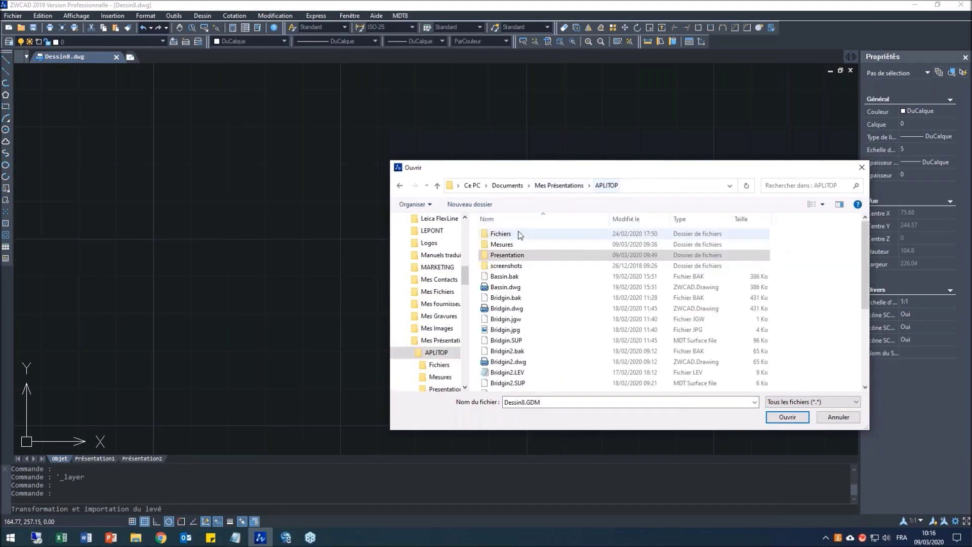
double_click(503, 244)
left_click(511, 227)
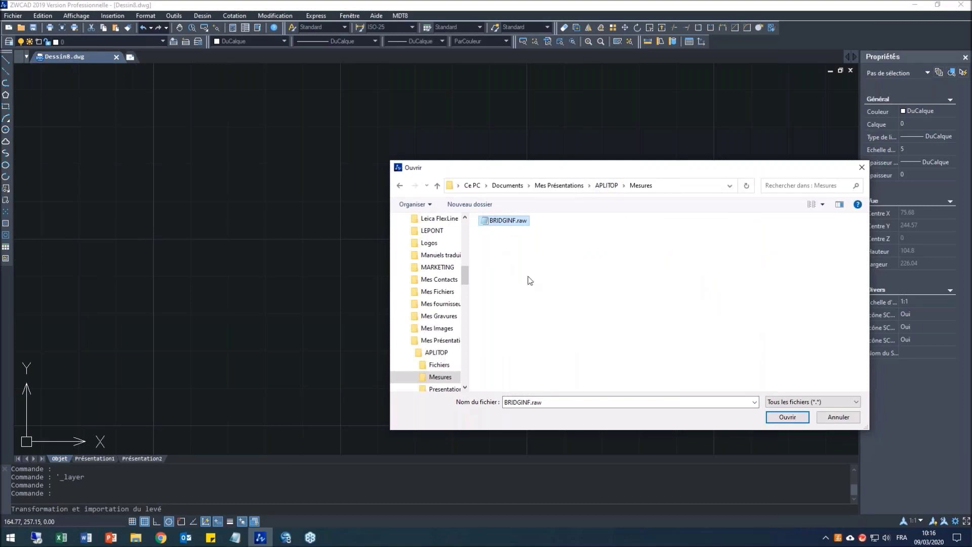
left_click(791, 419)
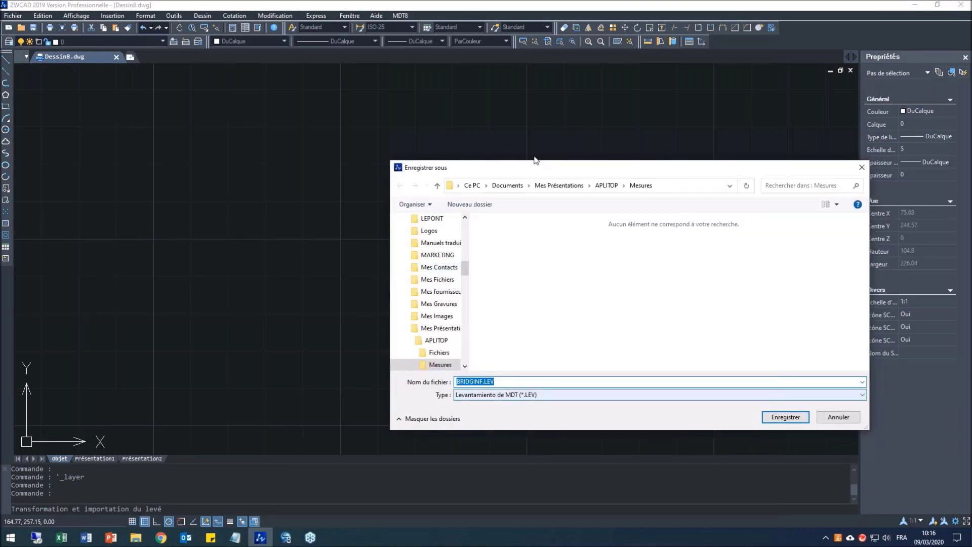
left_click_drag(531, 167, 356, 113)
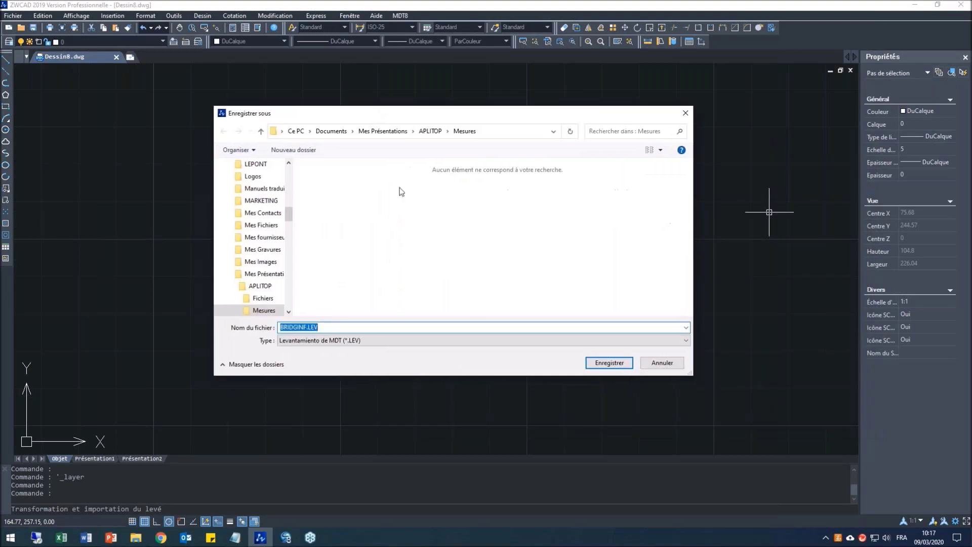
left_click(609, 363)
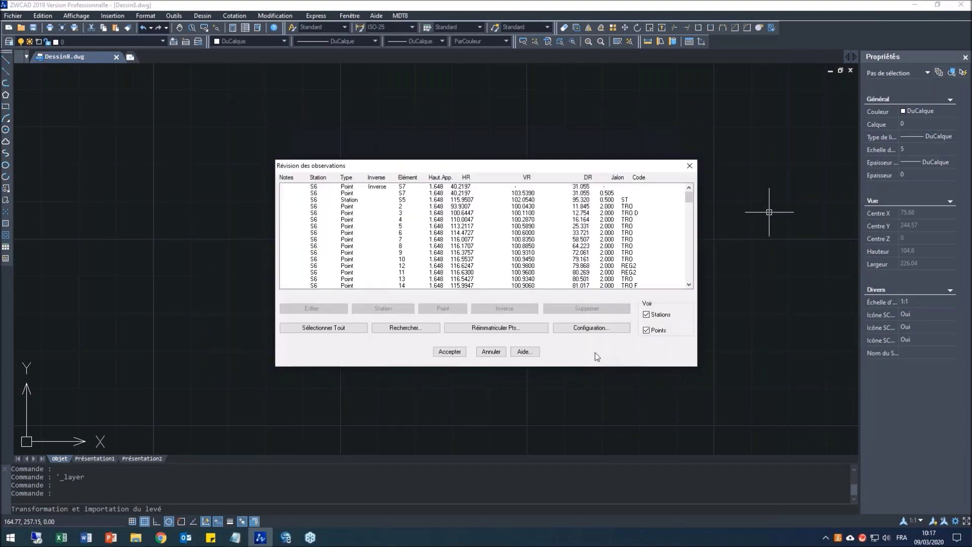
- Review the converted observations by station, element, measurements and code through to the end of the list, and accept them
left_click(319, 188)
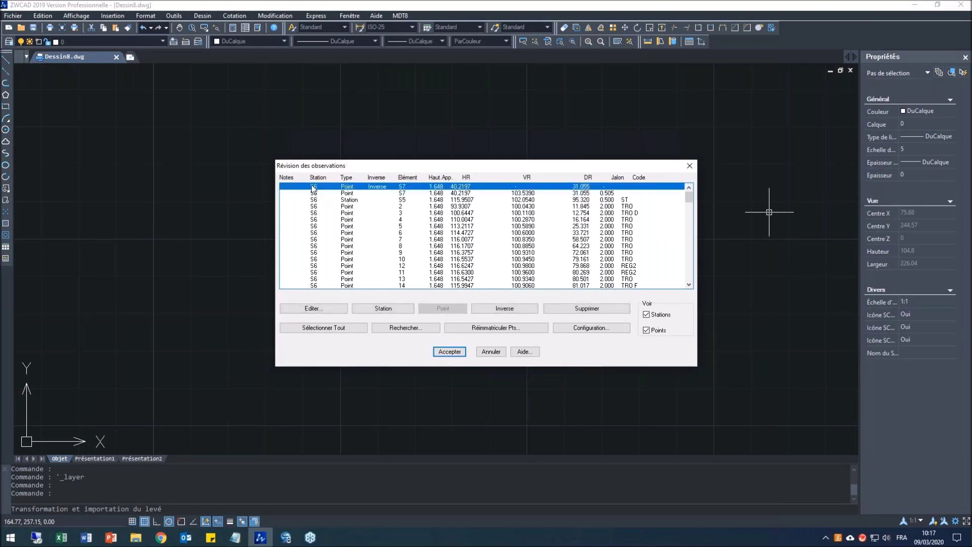
left_click(406, 205)
left_click(404, 213)
left_click(403, 221)
left_click(404, 233)
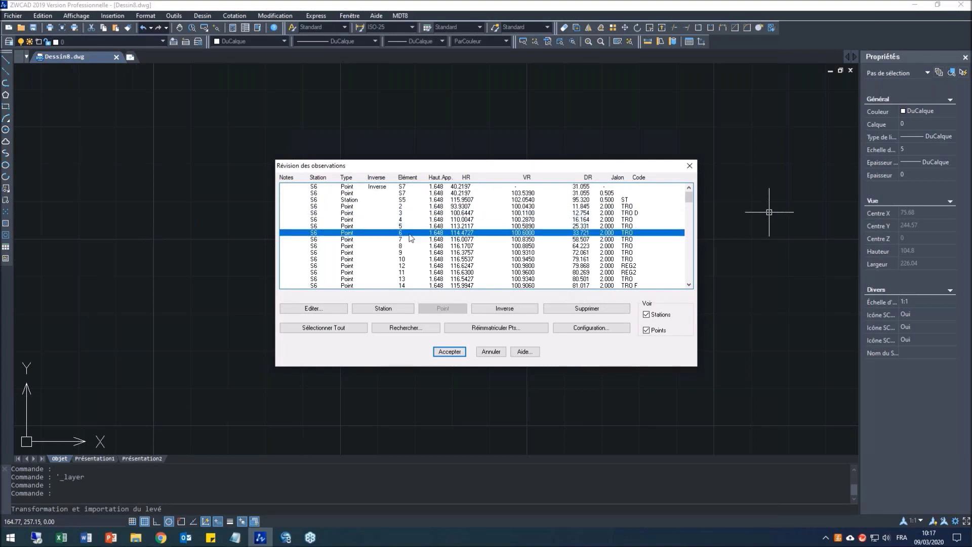
left_click(439, 227)
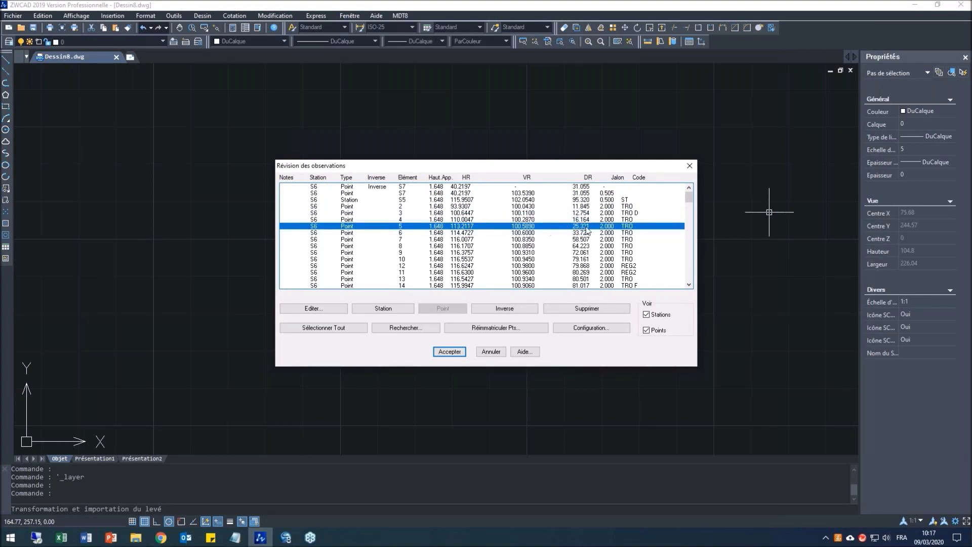
left_click(640, 246)
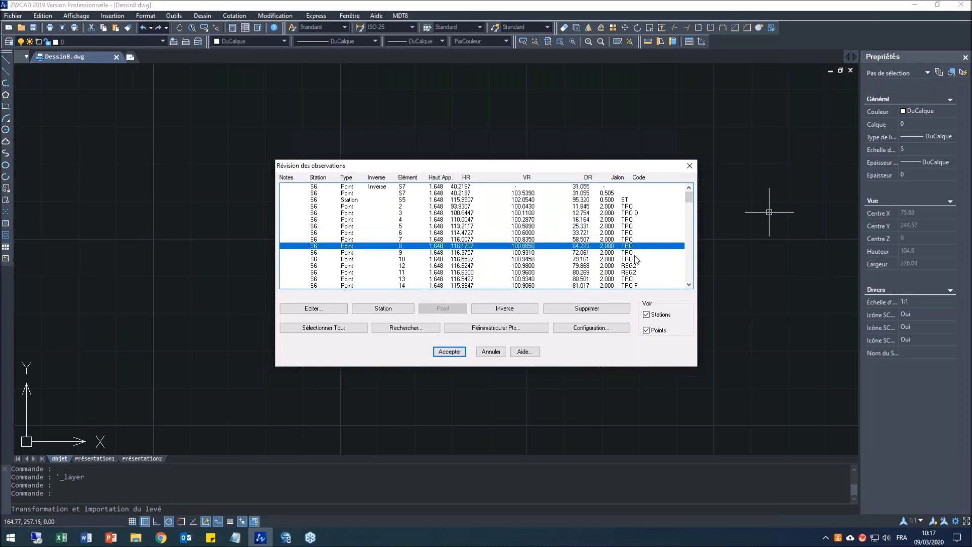
left_click(636, 259)
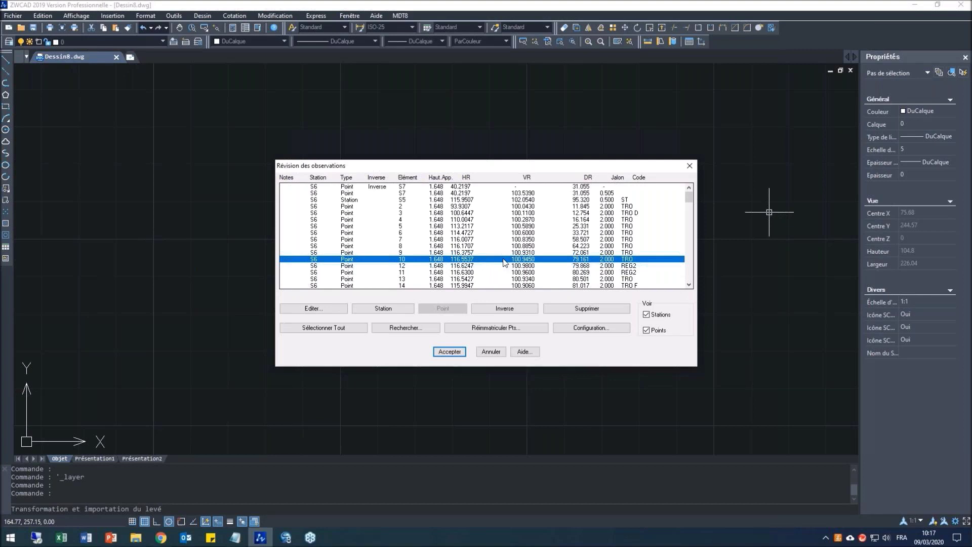
left_click(689, 280)
left_click_drag(689, 211, 692, 274)
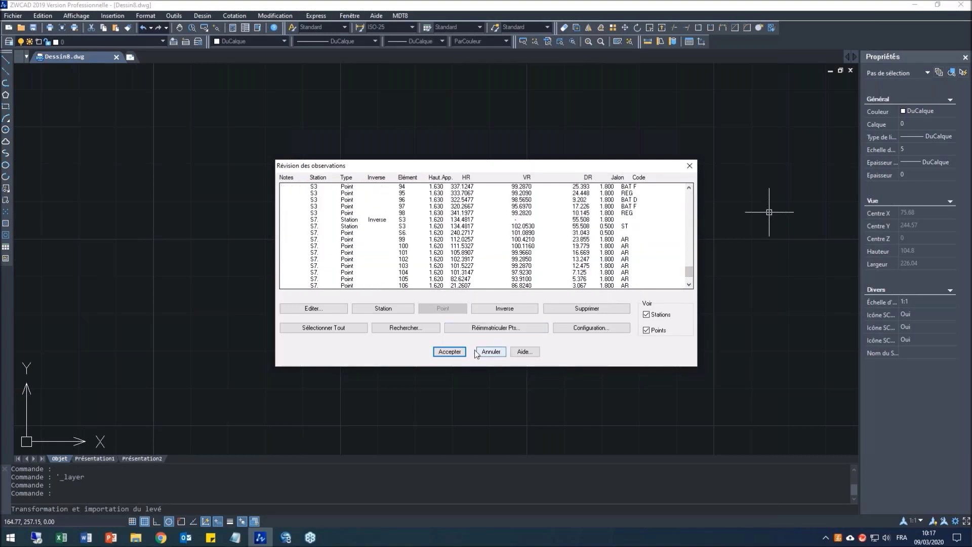
left_click(450, 351)
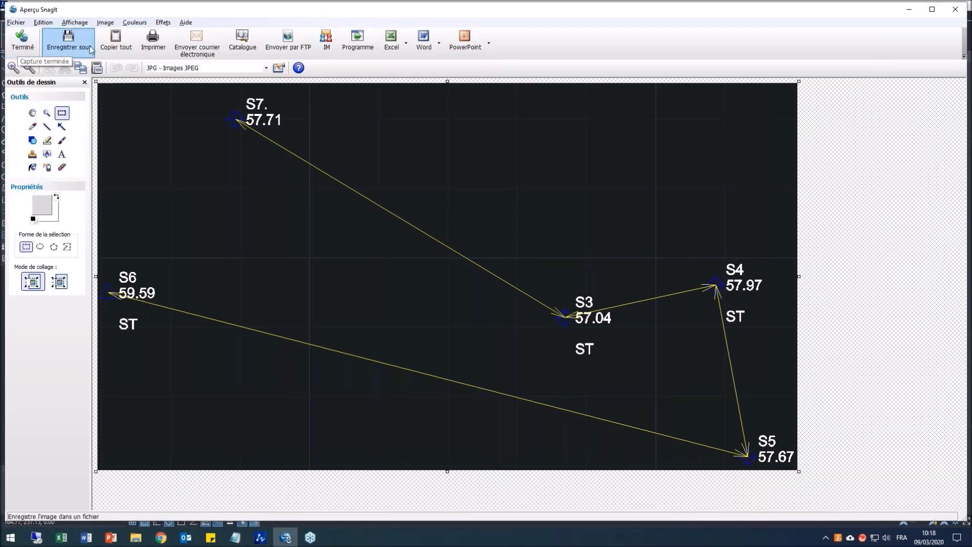
- Close the station sketch, check the origin stations in the calculation list, and mark S6 as the fixed departure station
left_click(915, 15)
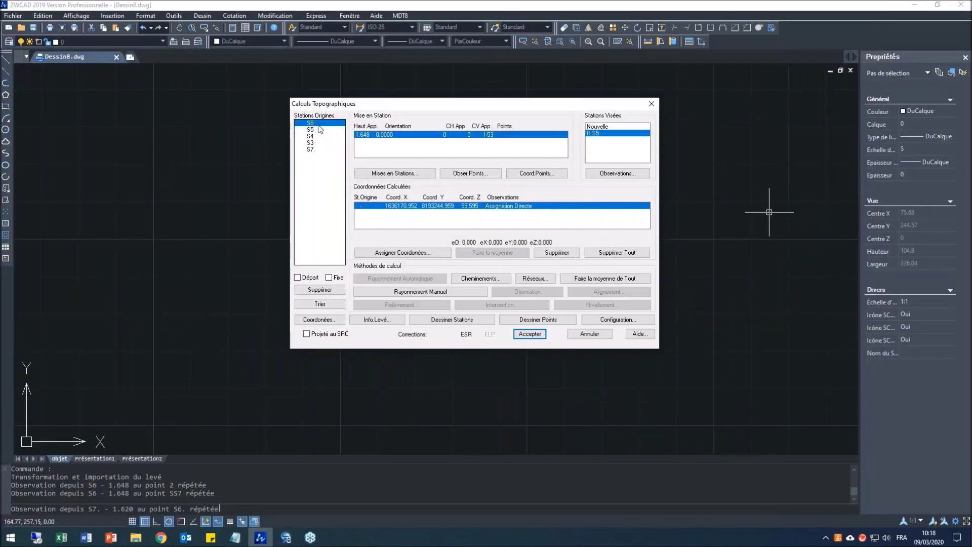
left_click(313, 130)
key("Down")
key("Down")
key("Down")
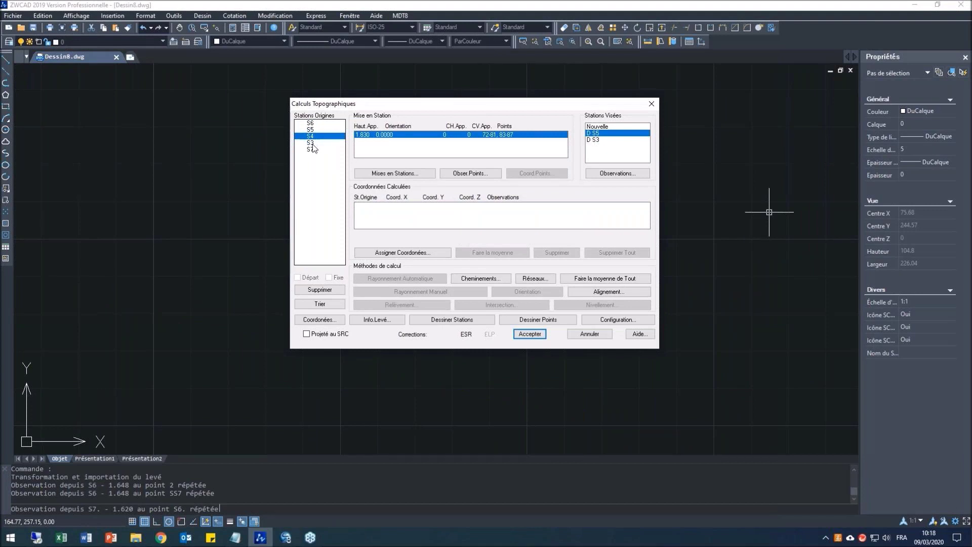
left_click(313, 124)
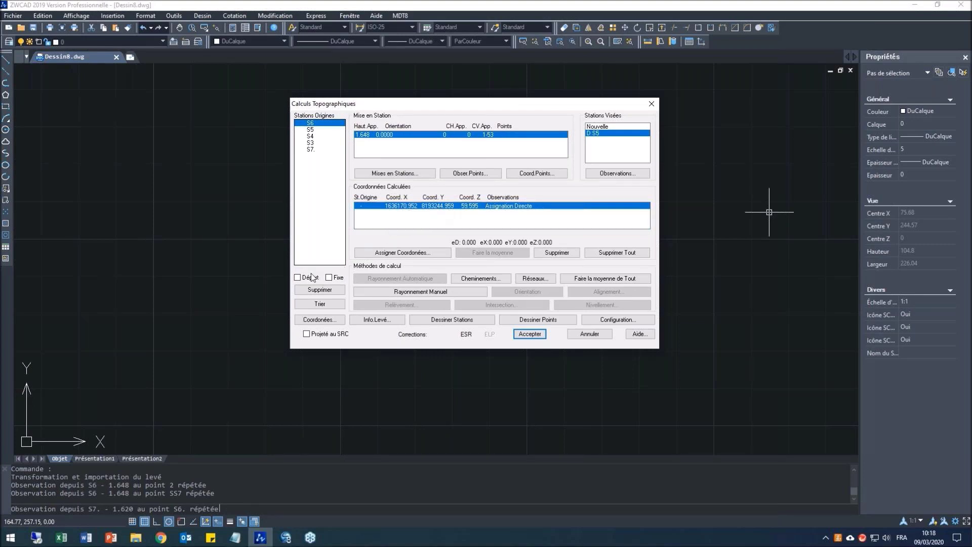
left_click(299, 278)
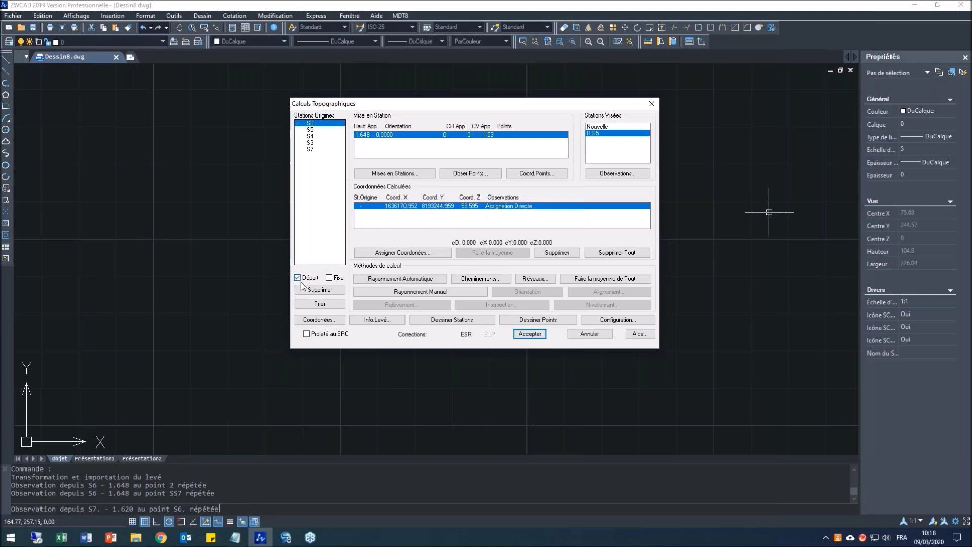
left_click(329, 278)
- Assign station S7 the known coordinates X 1636189.285, Y 8193270.018 and Z 57.73
left_click(313, 150)
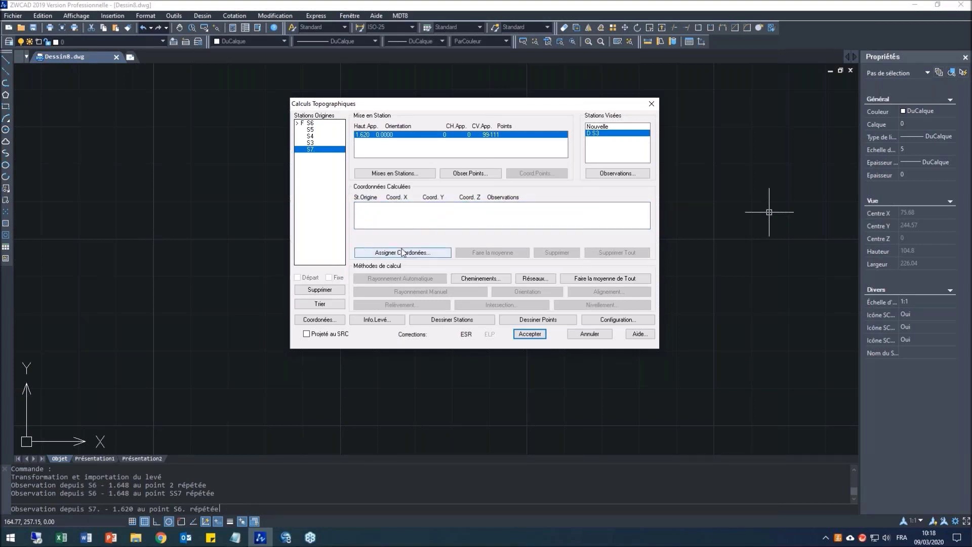
left_click(419, 257)
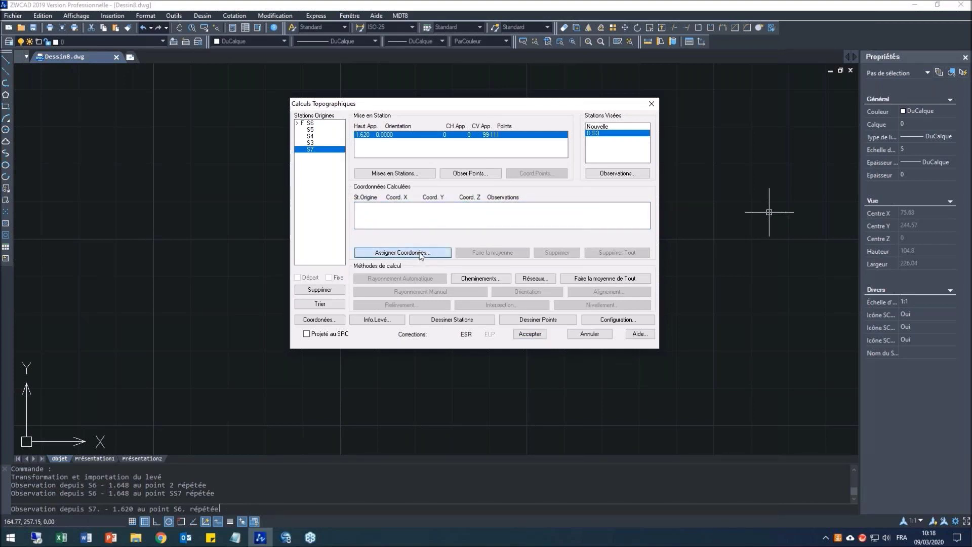
left_click(236, 537)
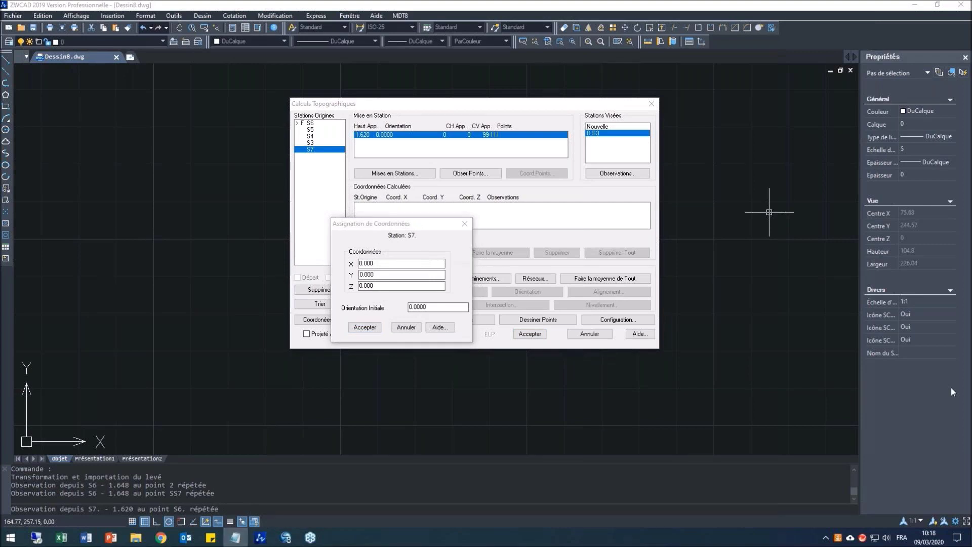
left_click_drag(388, 263, 347, 263)
type("1636189.285")
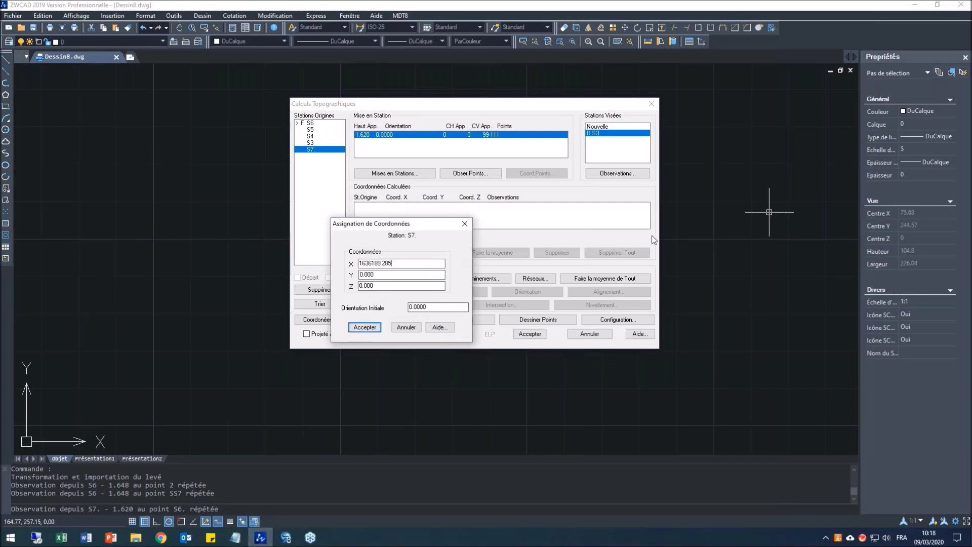
key("alt+Tab")
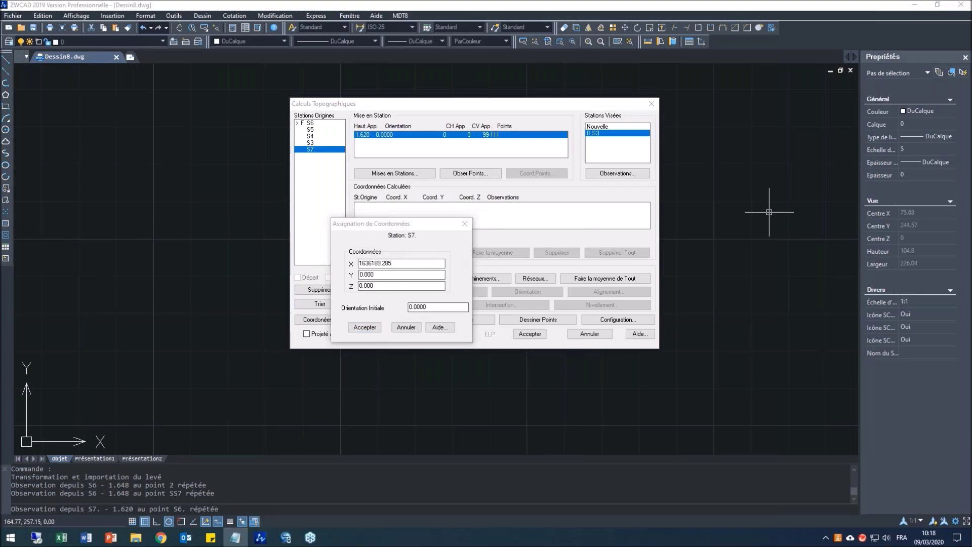
left_click_drag(390, 274, 340, 275)
type("8193270.018")
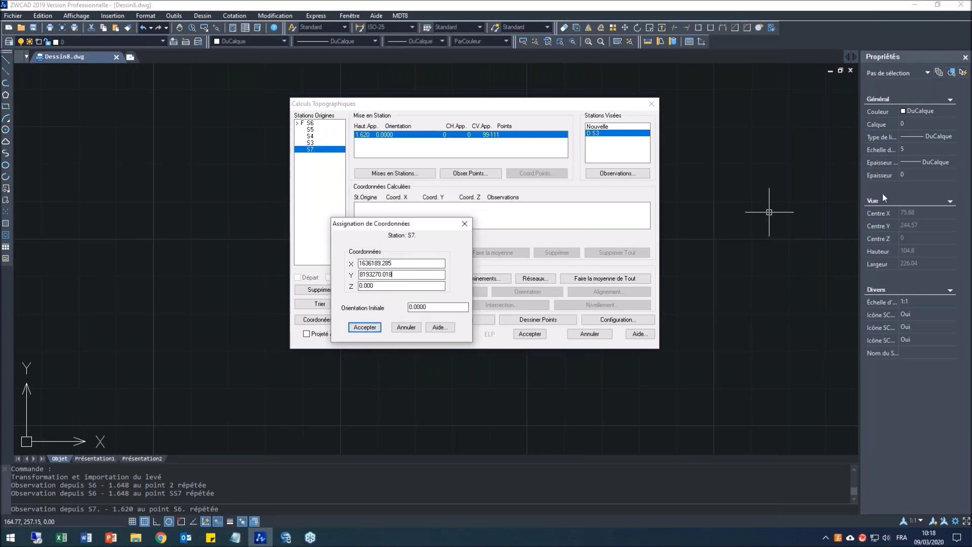
key("alt+Tab")
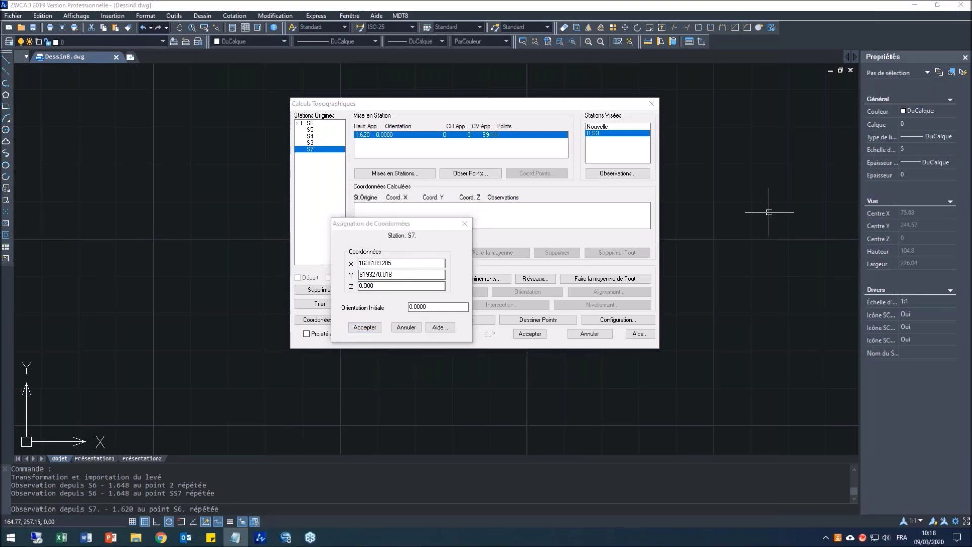
double_click(374, 286)
type("57.73")
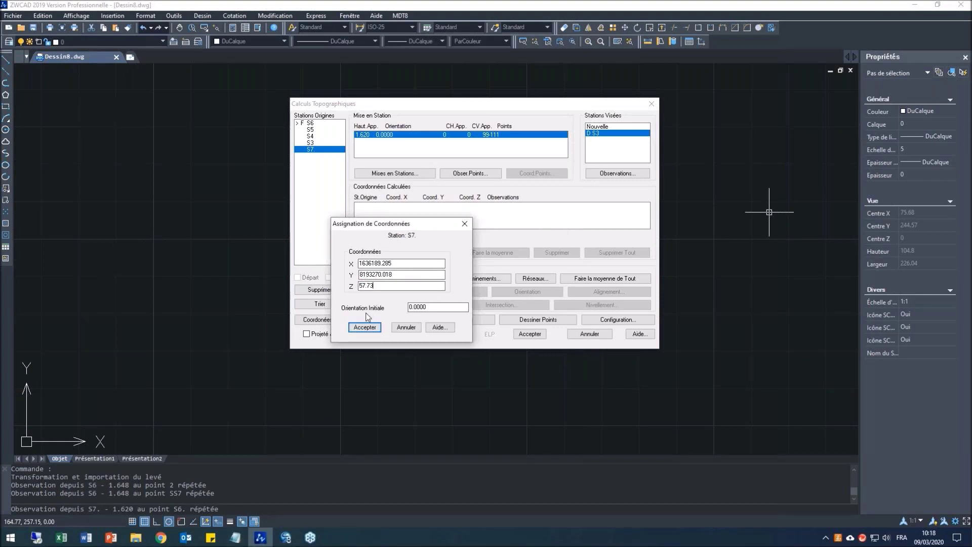
left_click(364, 327)
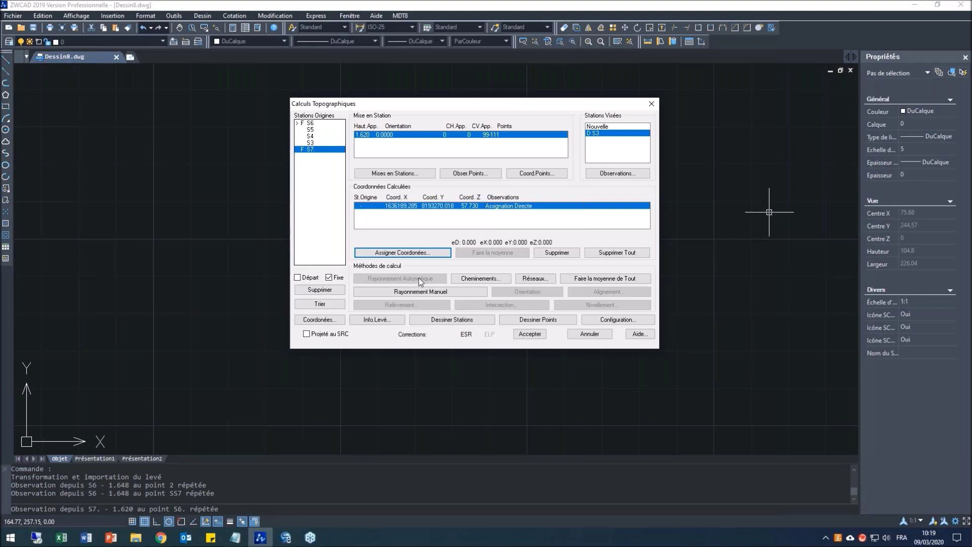
- Build a traverse from stations S6, S5, S4, S3 and S7 in that order, with fixed start and end stations
left_click(477, 279)
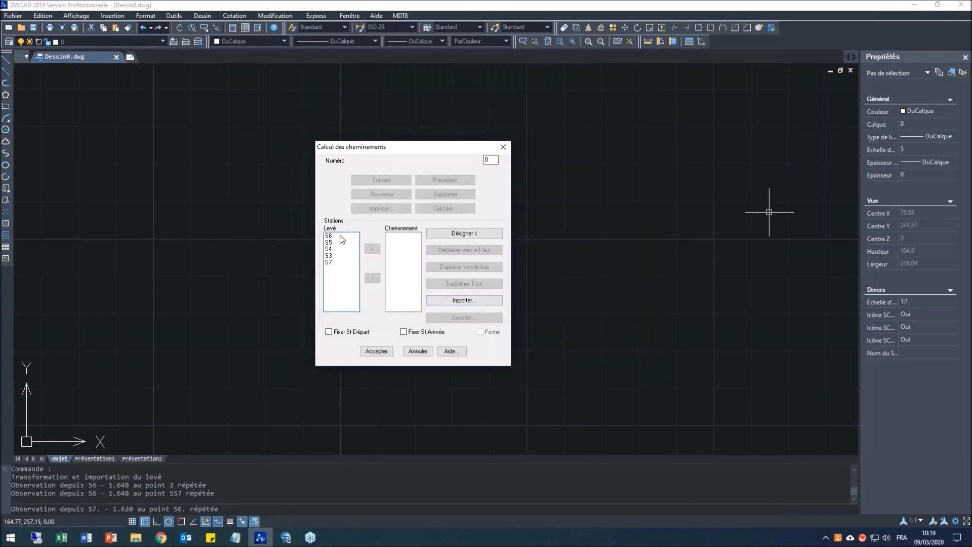
left_click(329, 236)
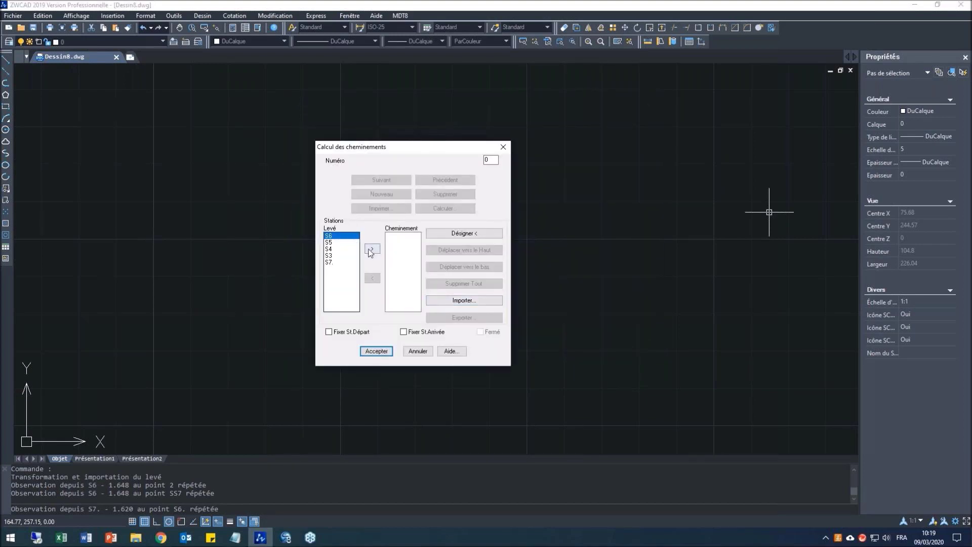
left_click(372, 249)
left_click(371, 250)
left_click(370, 251)
left_click(370, 251)
left_click(370, 251)
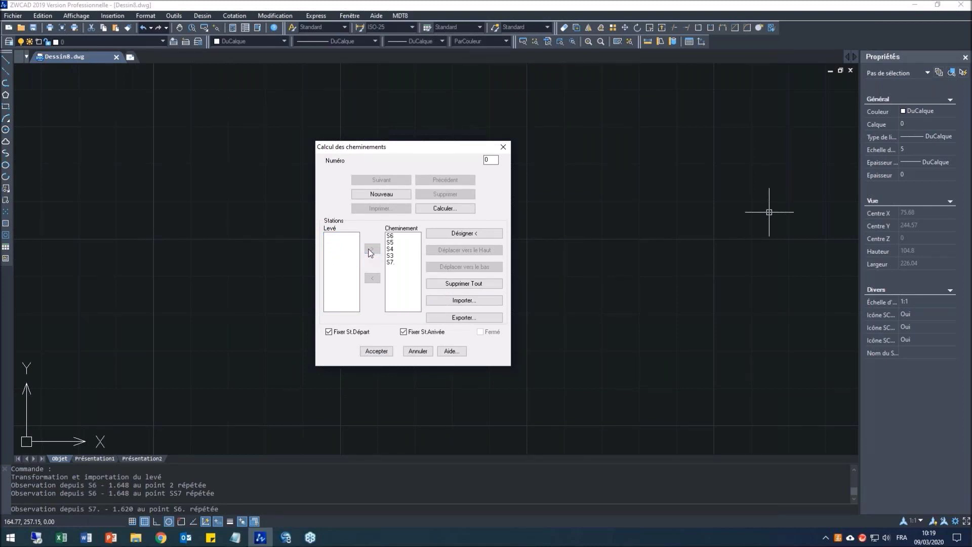
- Compensate the traverse by least squares in both planimetry and altimetry, and accept the adjusted stations
left_click(433, 208)
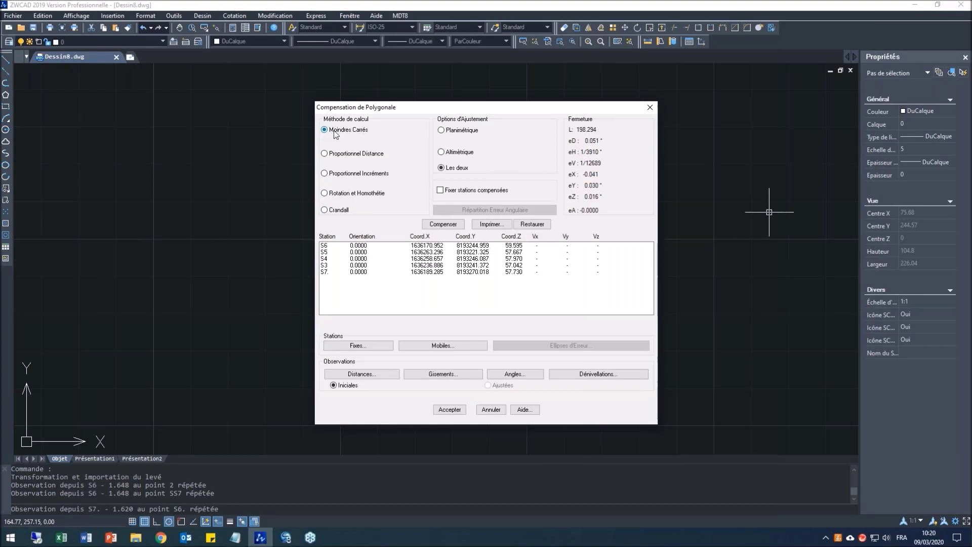
left_click(443, 224)
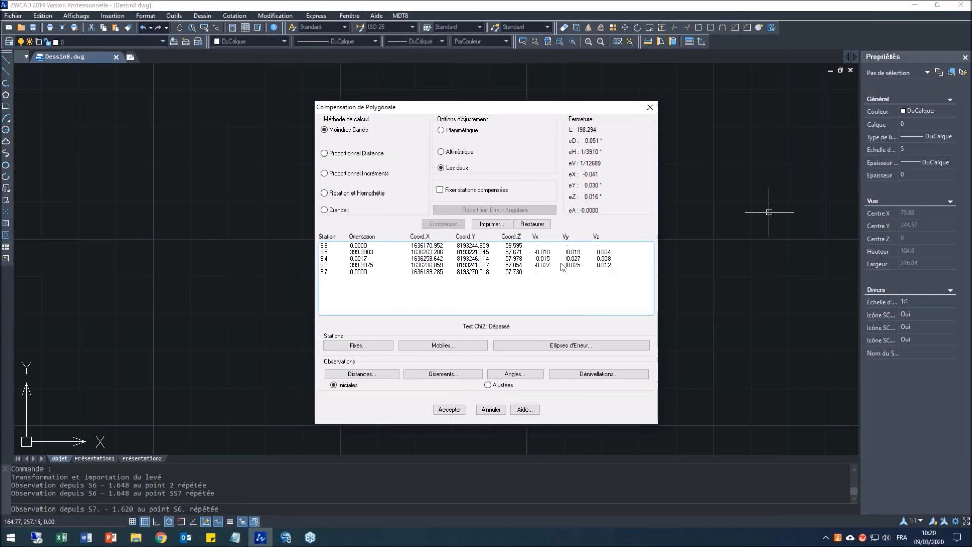
left_click(455, 411)
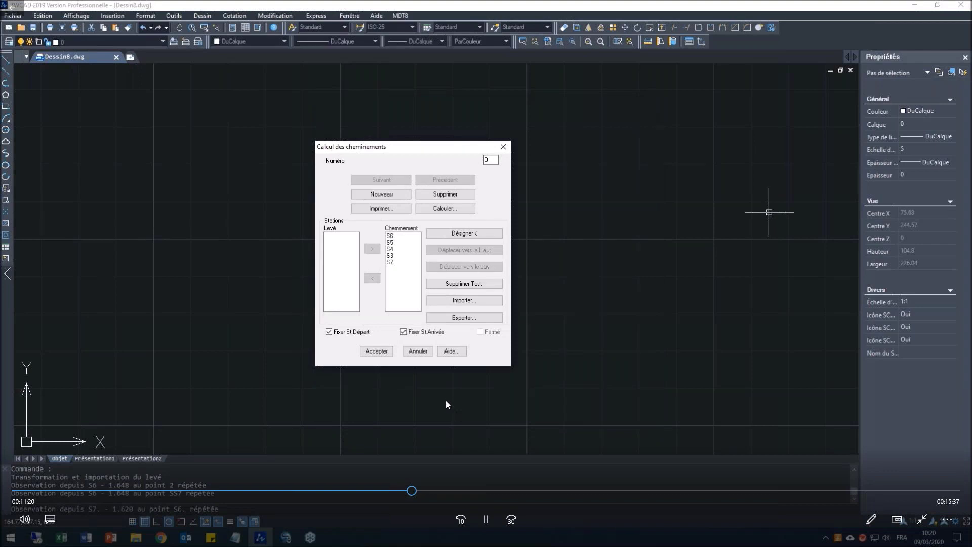
left_click(381, 351)
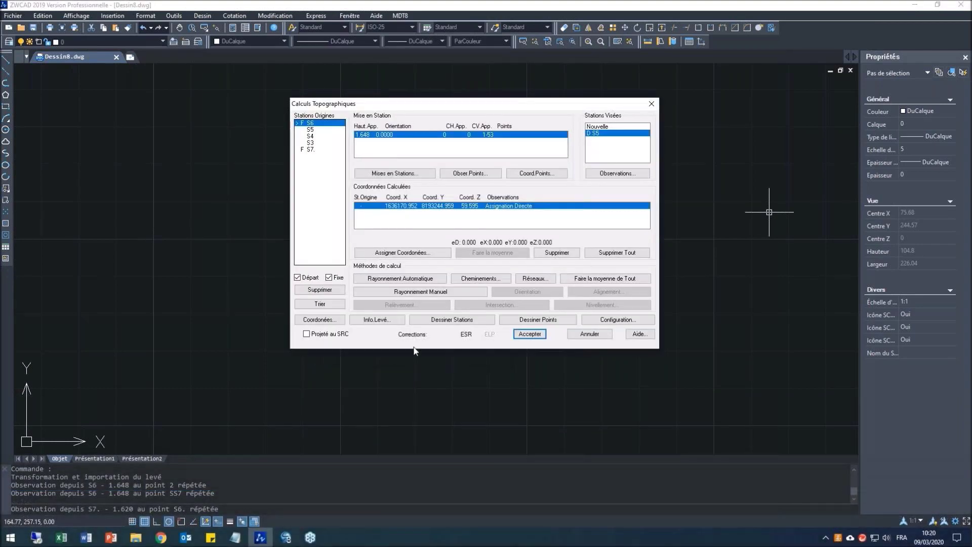
- Draw the computed stations and select all survey points for drawing
left_click(463, 321)
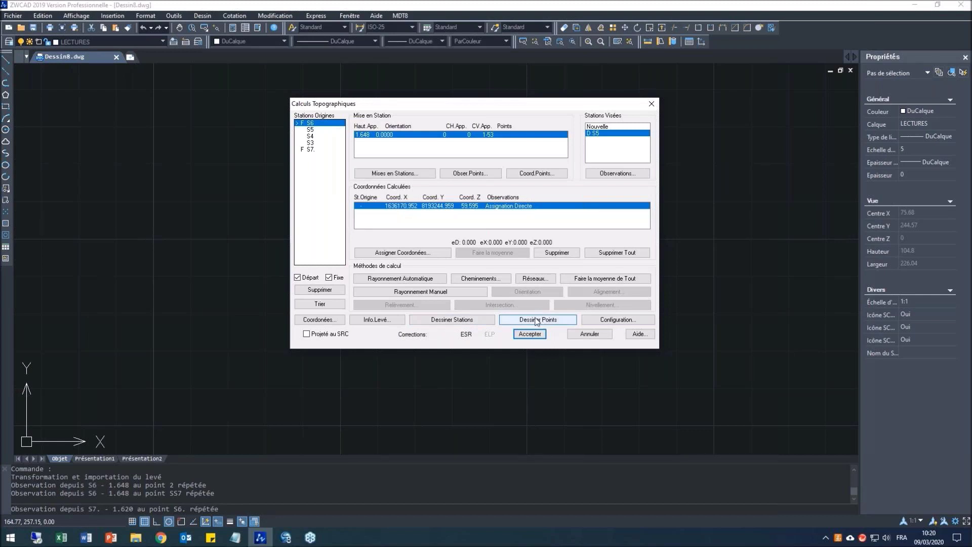
left_click(540, 320)
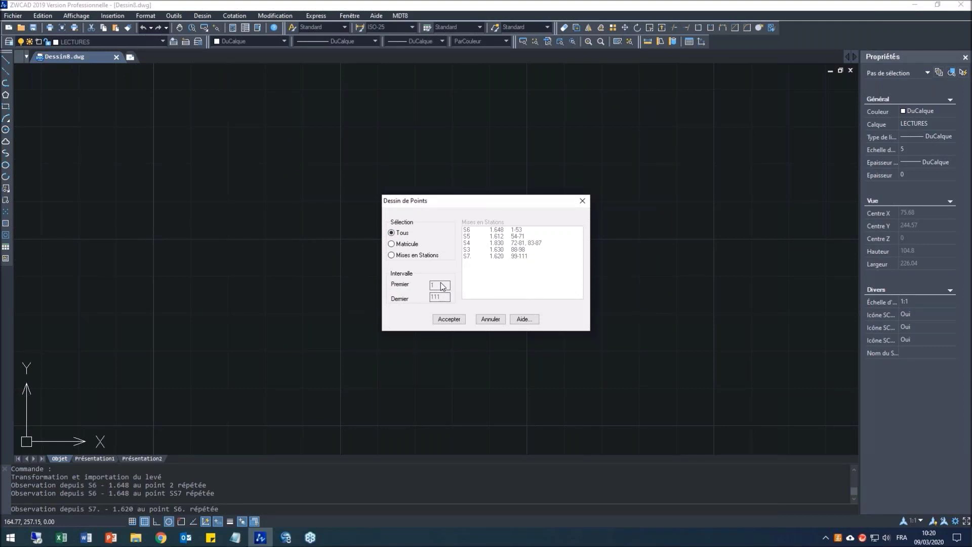
left_click(449, 319)
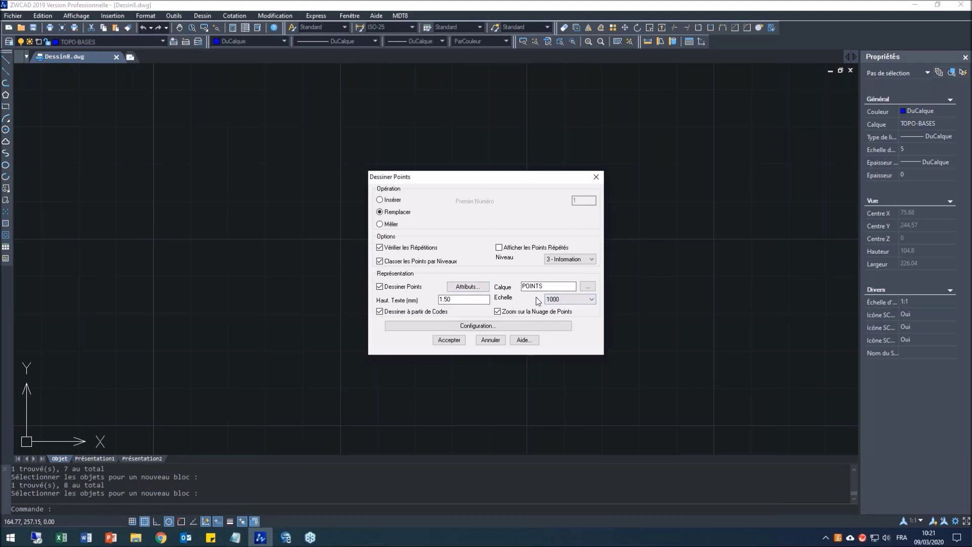
- Check the code layer in the point configuration and set Bridgin.BDC as the code database, keeping points as blocks
left_click(481, 327)
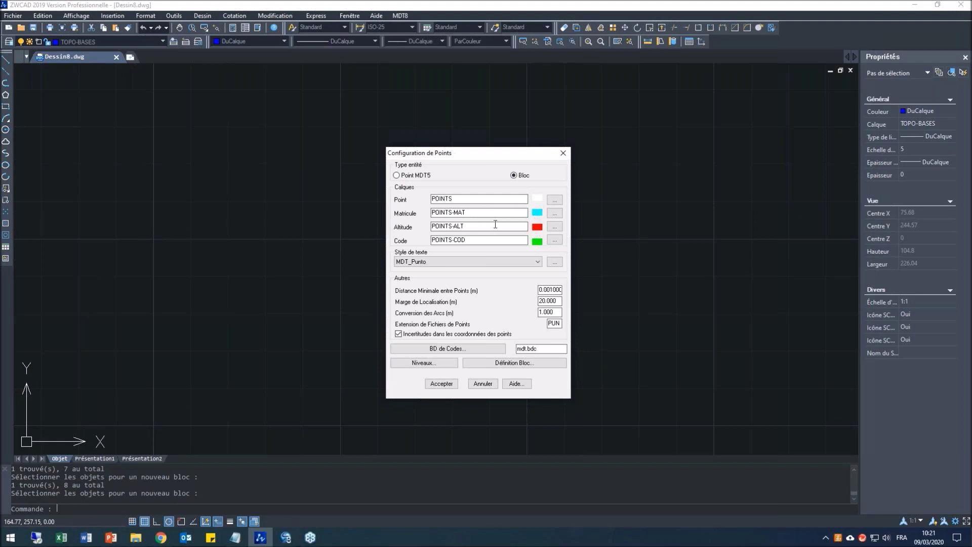
left_click(555, 241)
left_click(491, 315)
left_click(461, 349)
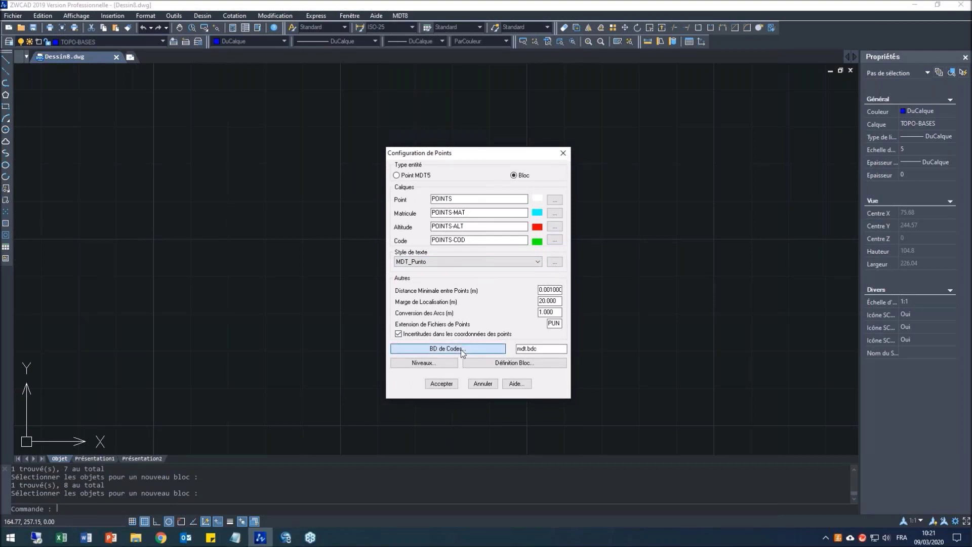
left_click(506, 234)
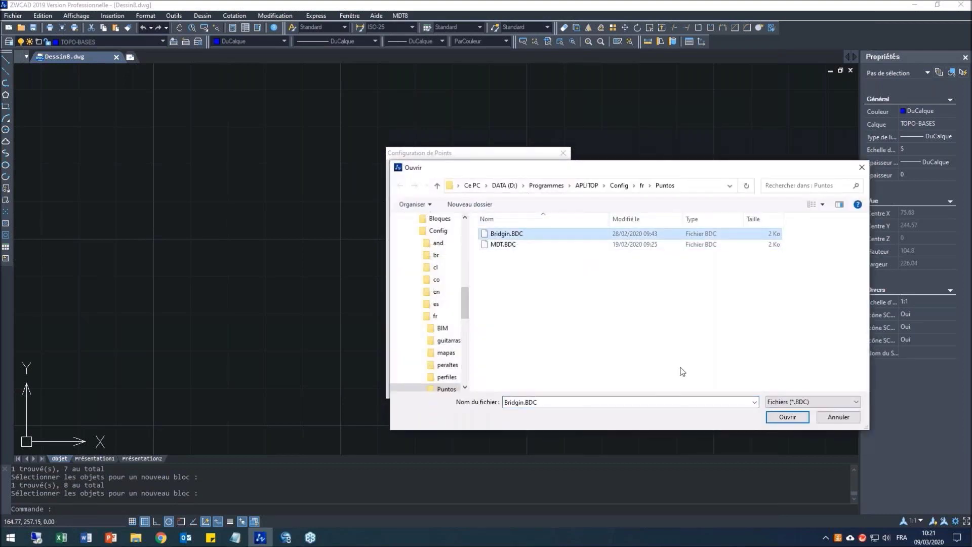
left_click(787, 416)
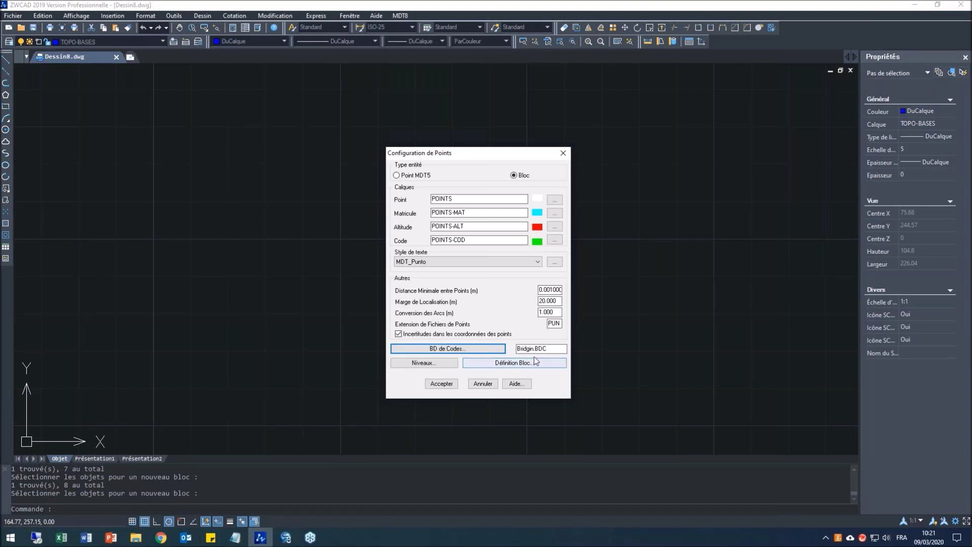
left_click(441, 383)
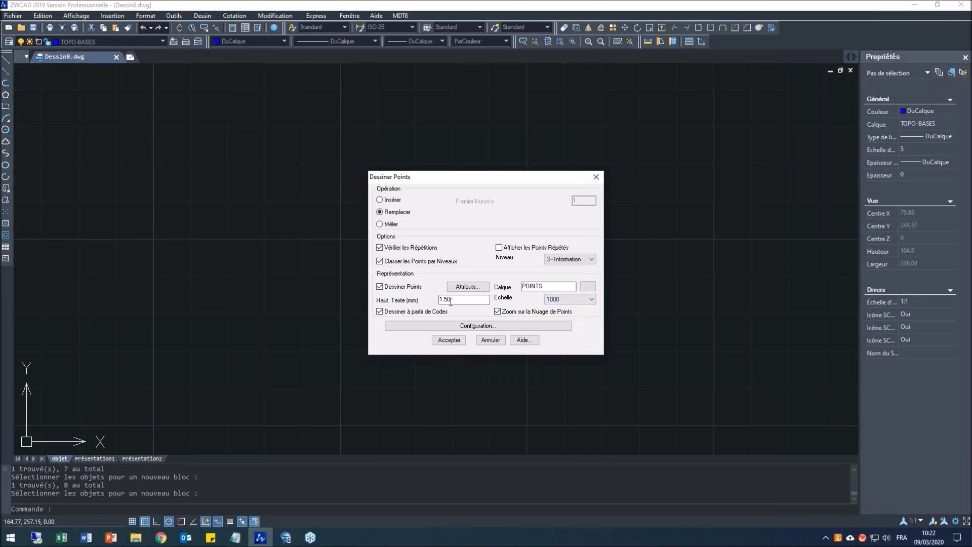
- Draw the points and their coded linework on the POINTS layer at scale 1000 with 1.50 mm text, and accept the topographic calculations
left_click(456, 339)
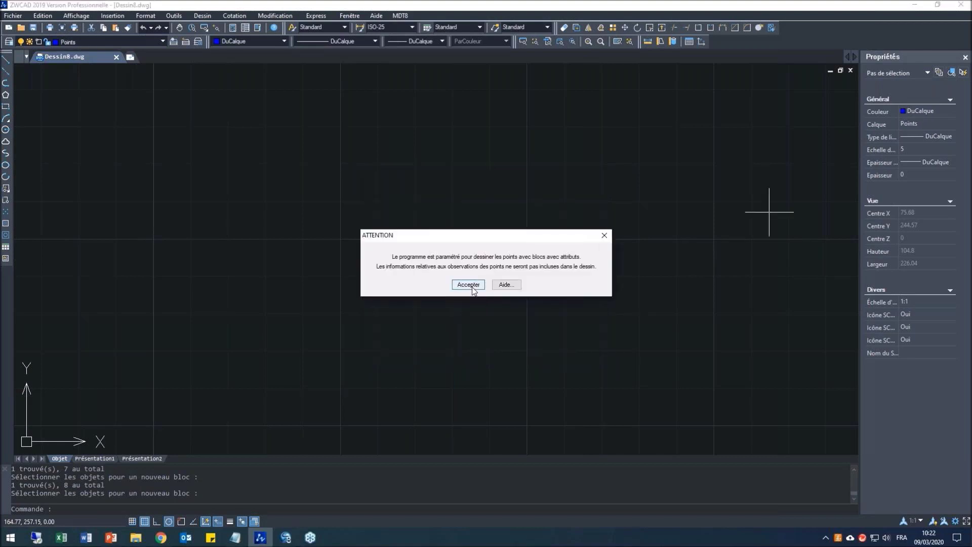
left_click(471, 284)
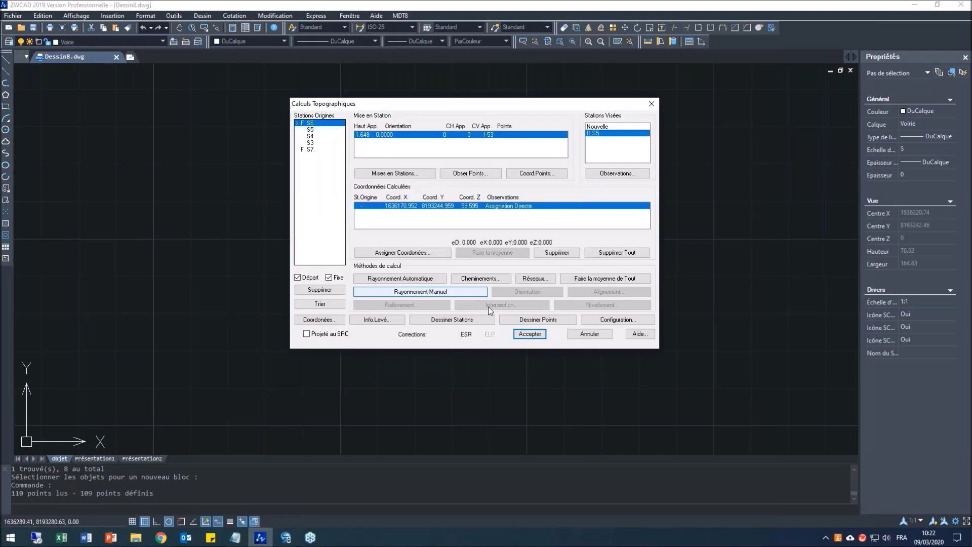
left_click(526, 336)
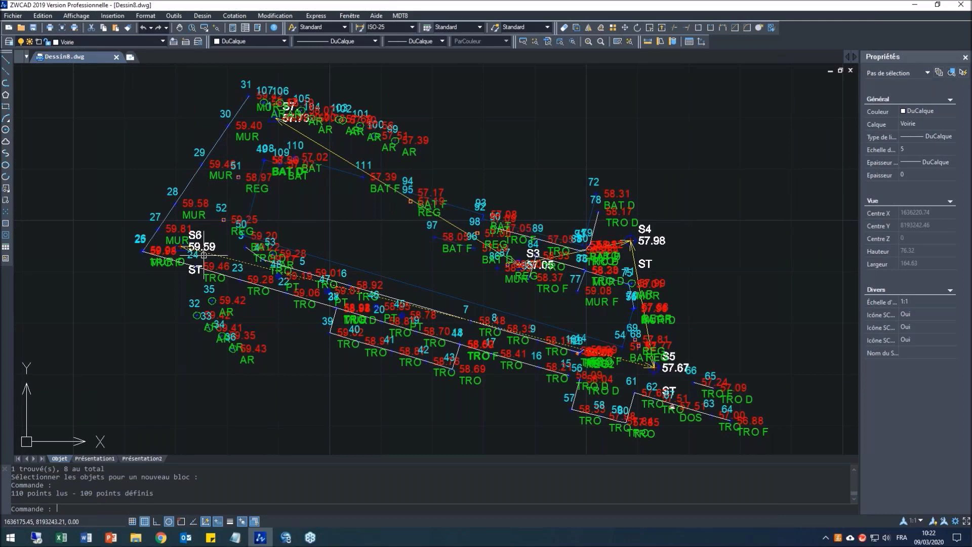
- Examine the drawn survey points, codes, symbols and linework around station S6, across the whole site and near S5
scroll(235, 146, "up", 6)
scroll(199, 180, "down", 6)
scroll(121, 324, "up", 6)
scroll(152, 349, "up", 1)
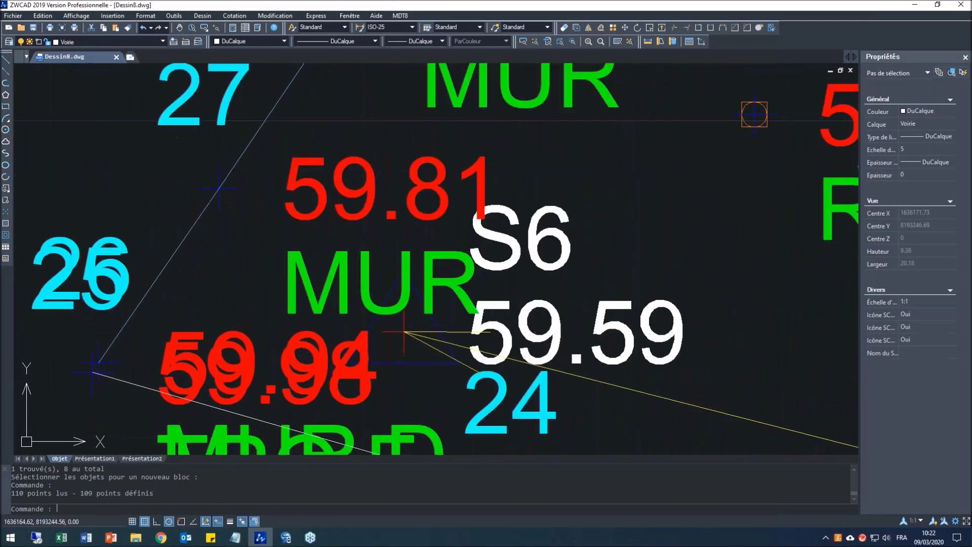
scroll(152, 349, "down", 4)
scroll(238, 172, "down", 4)
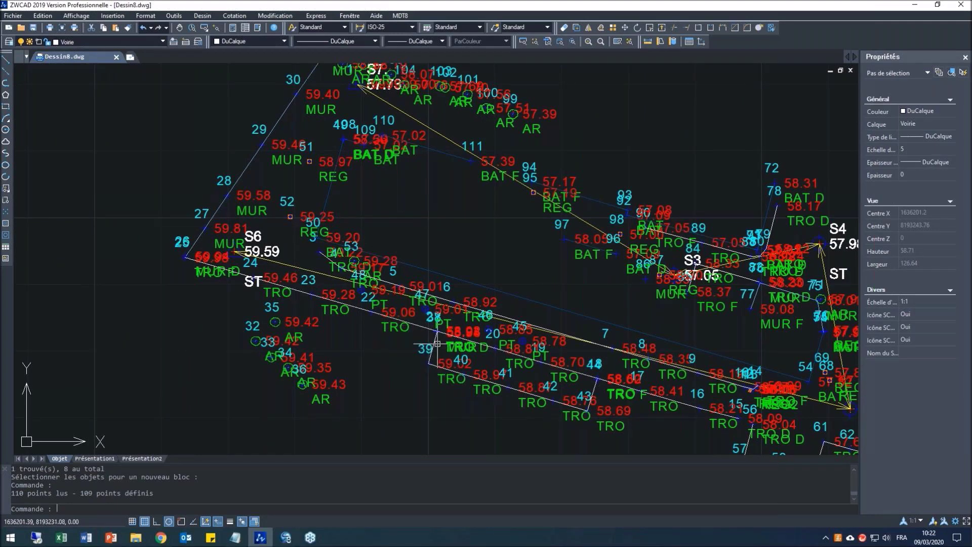
scroll(437, 343, "down", 3)
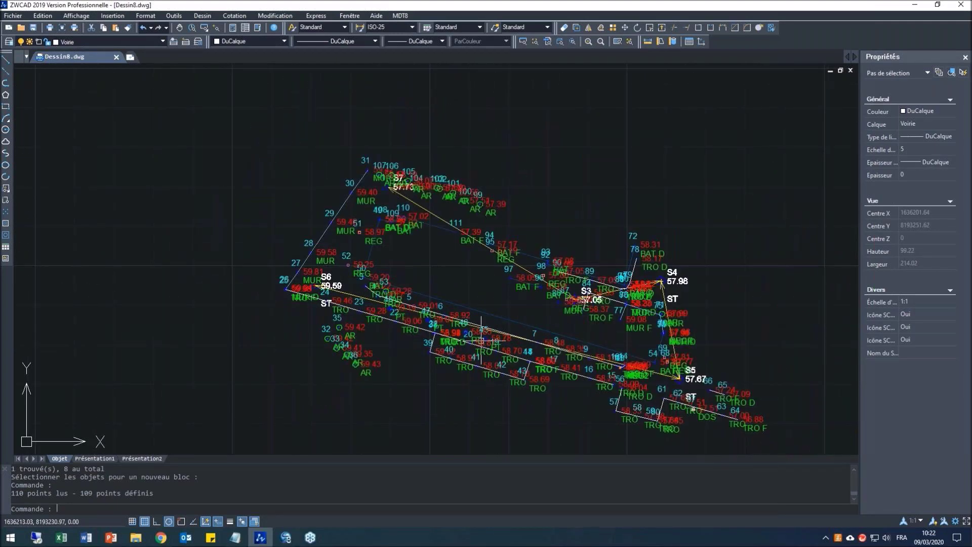
scroll(623, 358, "up", 2)
scroll(536, 352, "down", 3)
scroll(612, 368, "up", 2)
scroll(569, 371, "up", 7)
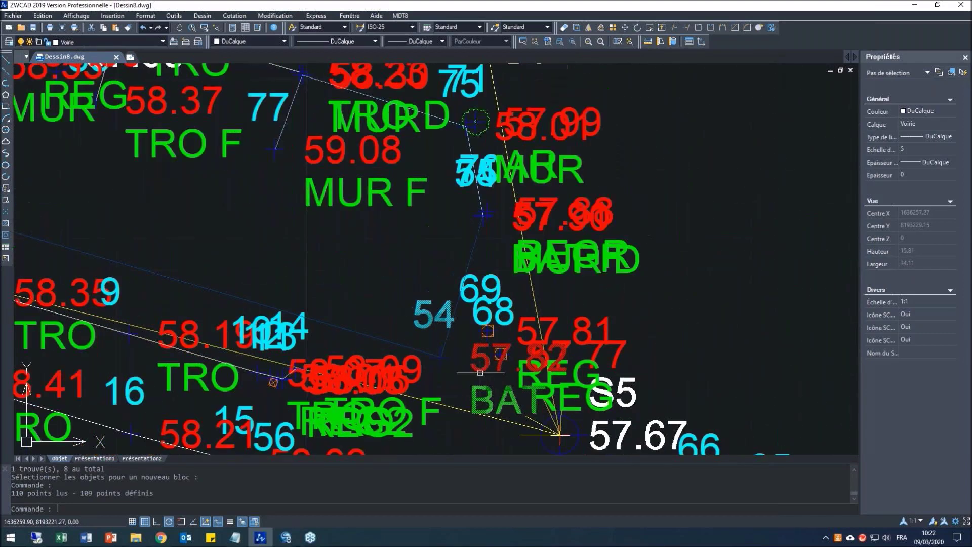
- Open the Vision tool and change the scale of the points and bases to 200
scroll(486, 414, "up", 7)
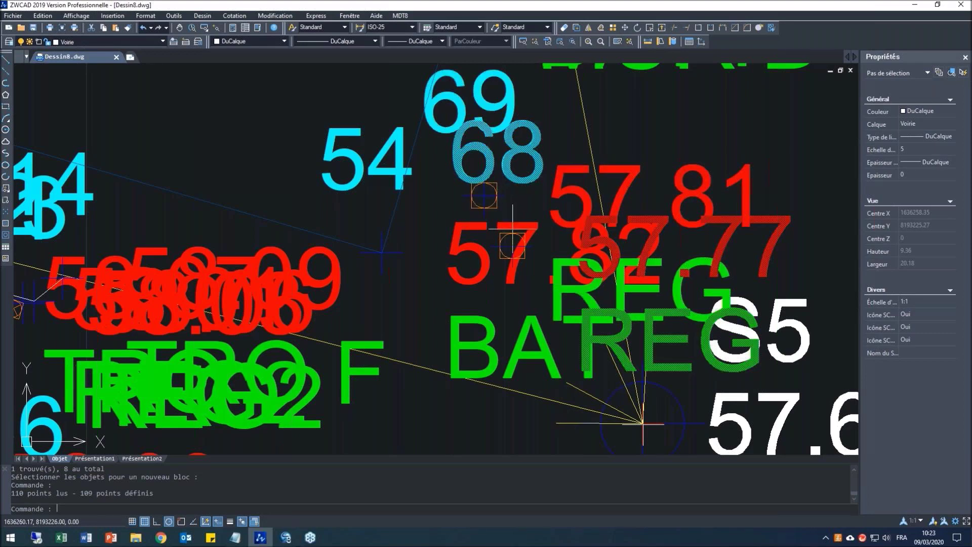
scroll(521, 218, "down", 4)
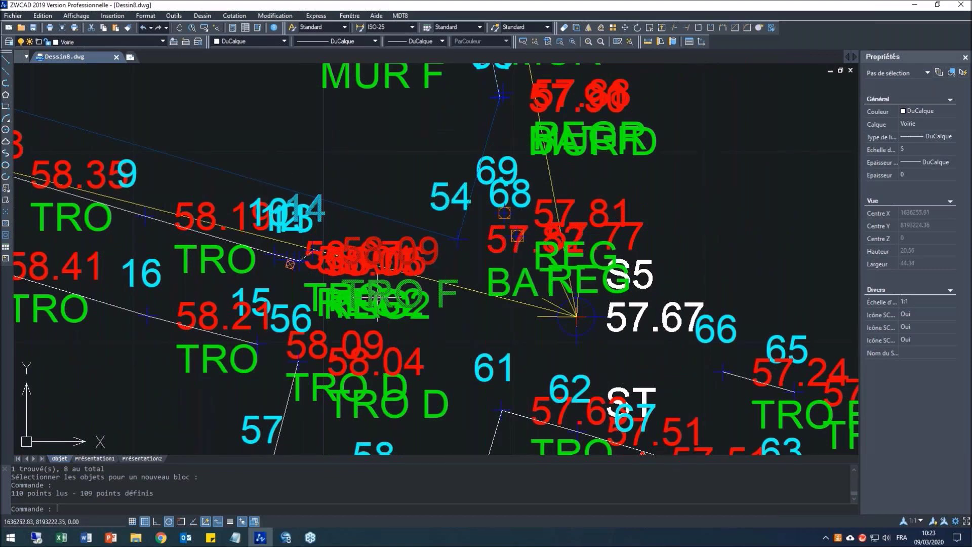
scroll(375, 290, "down", 4)
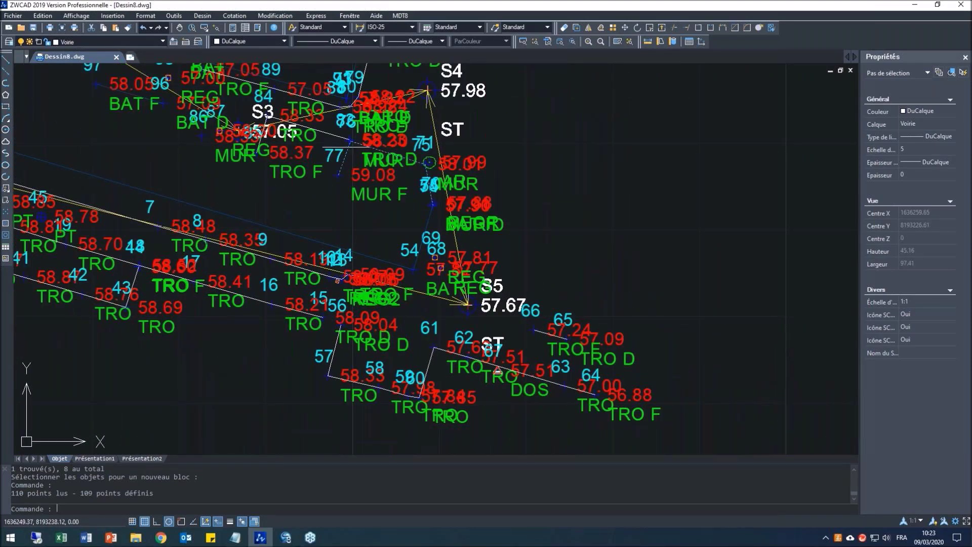
left_click(400, 17)
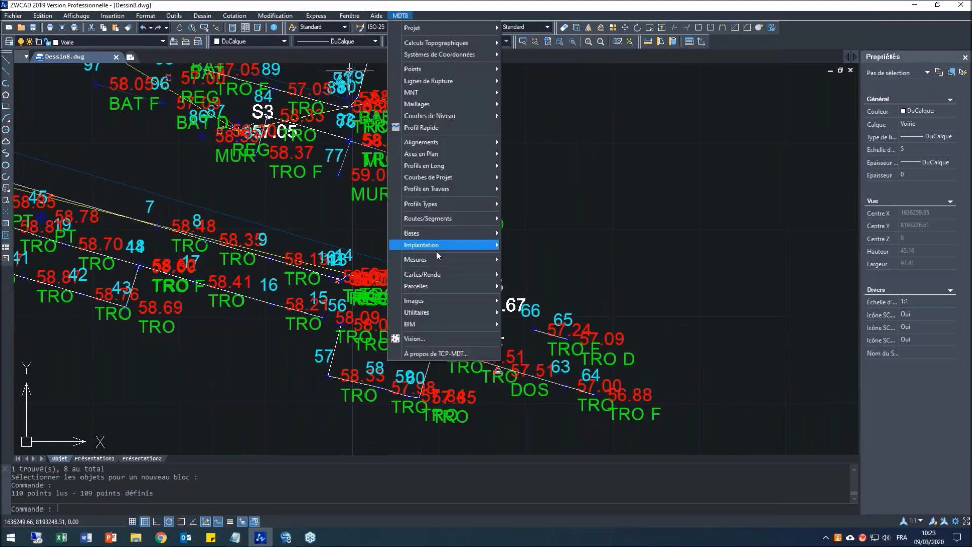
left_click(436, 339)
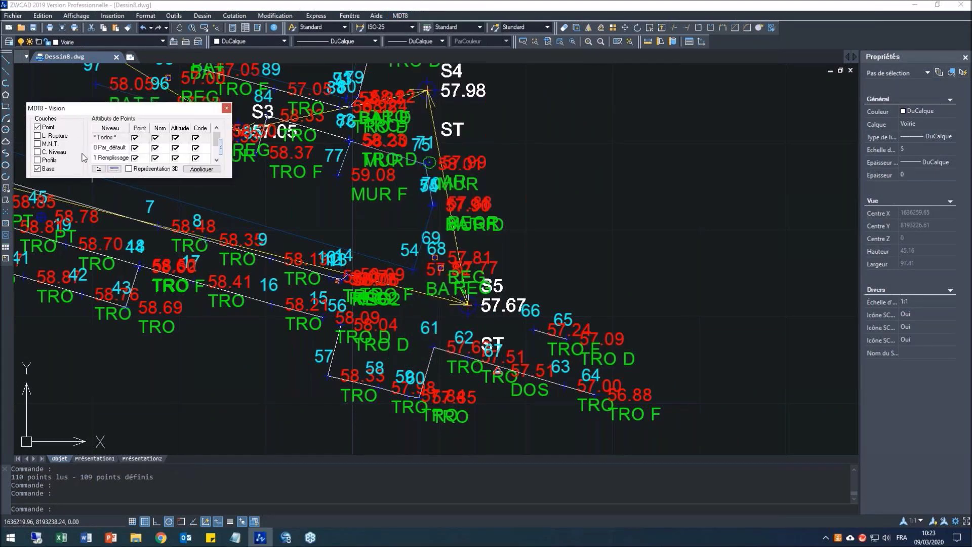
left_click(98, 169)
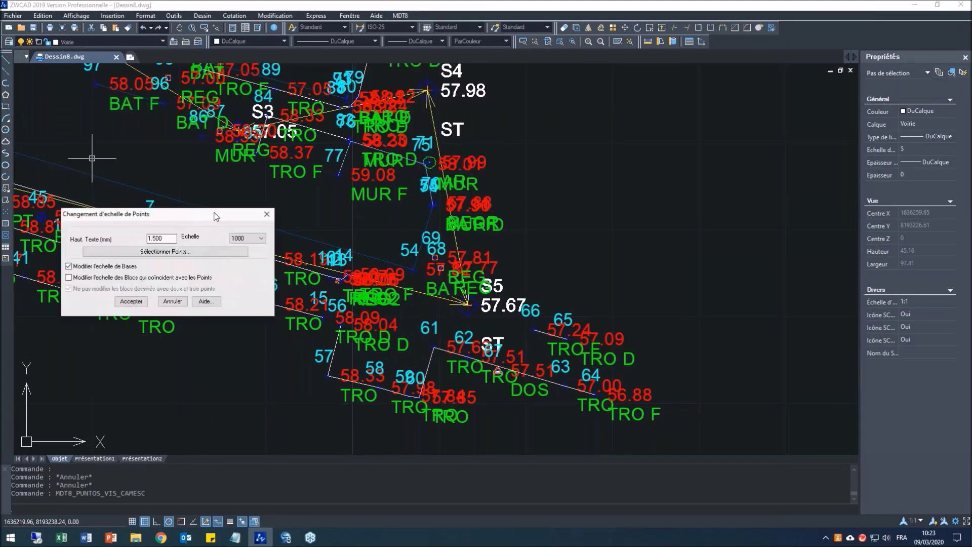
left_click(252, 238)
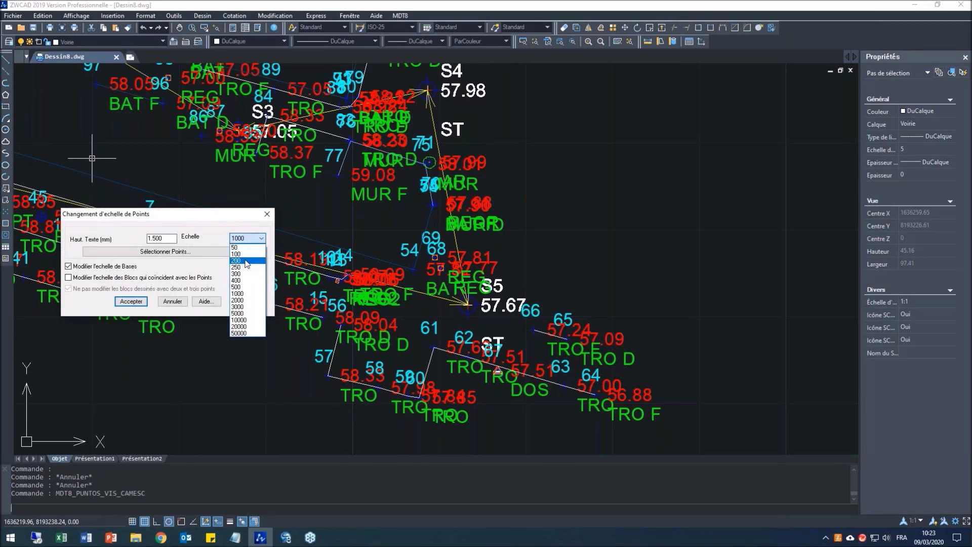
left_click(246, 261)
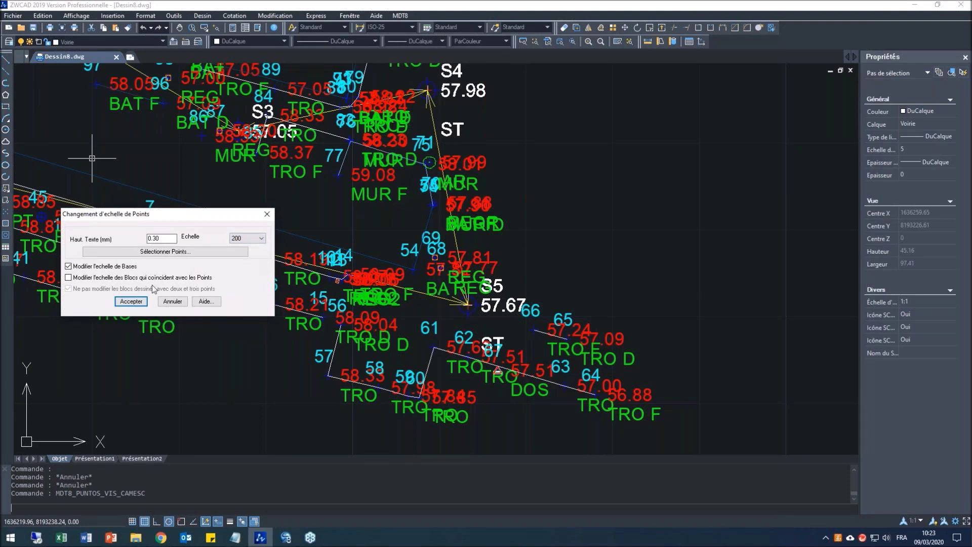
left_click(131, 301)
- Examine the rescaled point labels and REG symbols around points 54, 68 and 69 near station S5
scroll(370, 223, "up", 6)
scroll(469, 302, "down", 6)
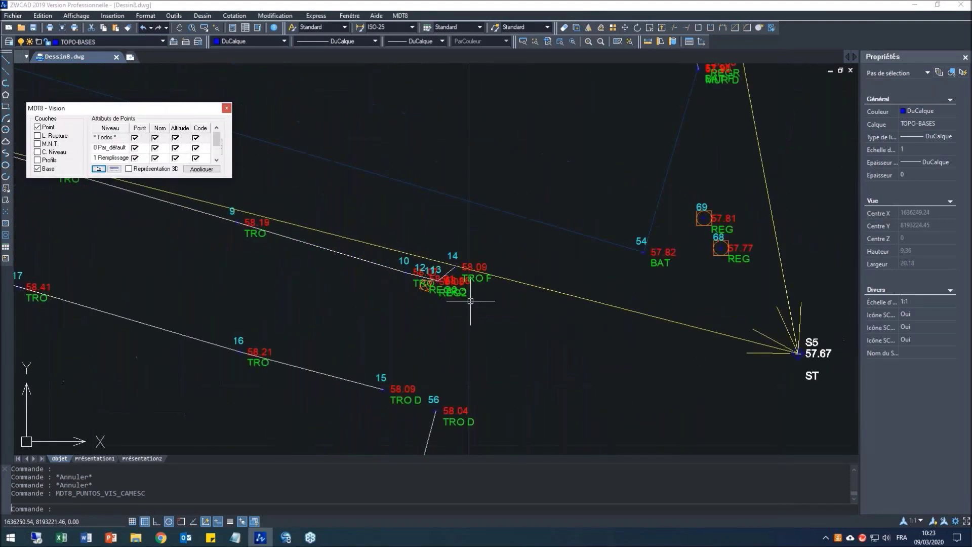
scroll(602, 265, "up", 6)
scroll(622, 300, "down", 1)
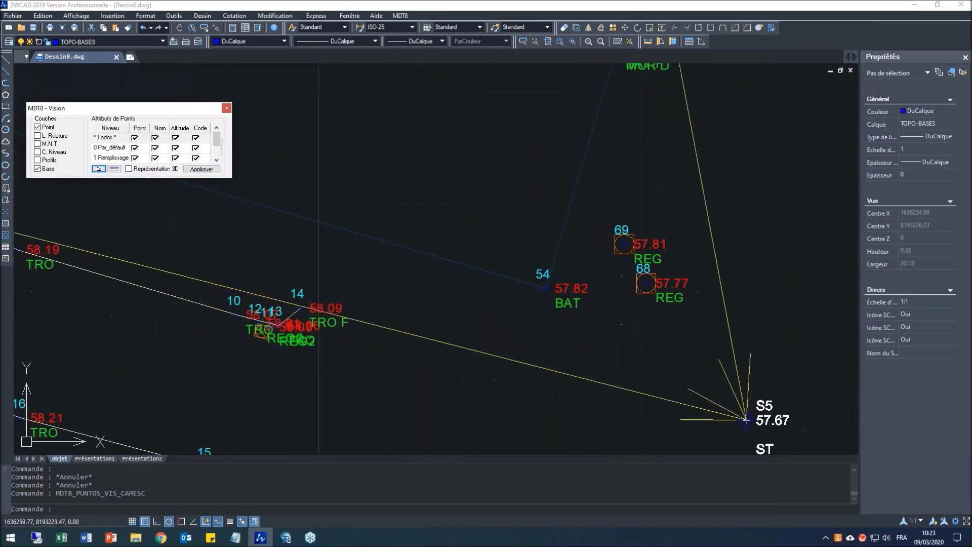
scroll(629, 288, "down", 4)
scroll(656, 284, "up", 7)
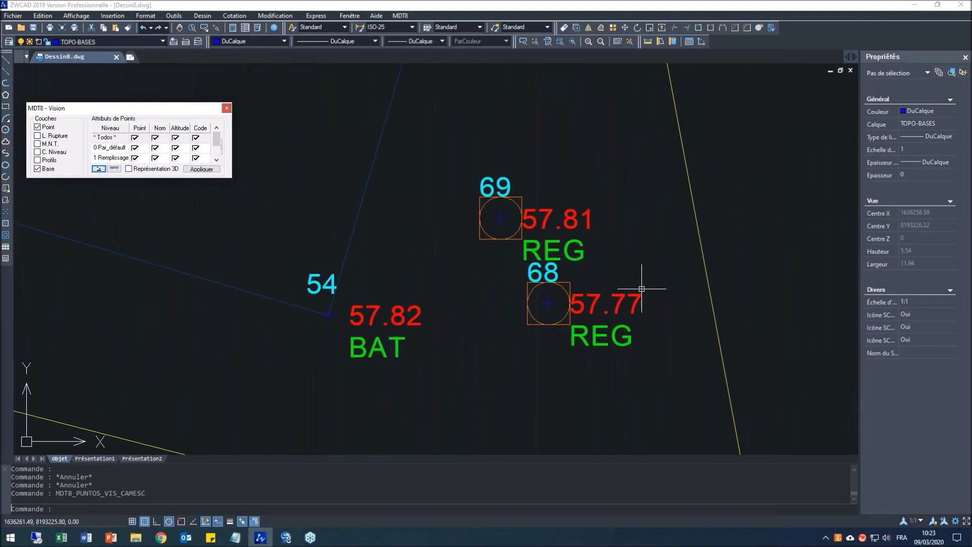
scroll(643, 283, "down", 5)
scroll(625, 169, "up", 4)
scroll(614, 269, "down", 5)
scroll(525, 318, "down", 3)
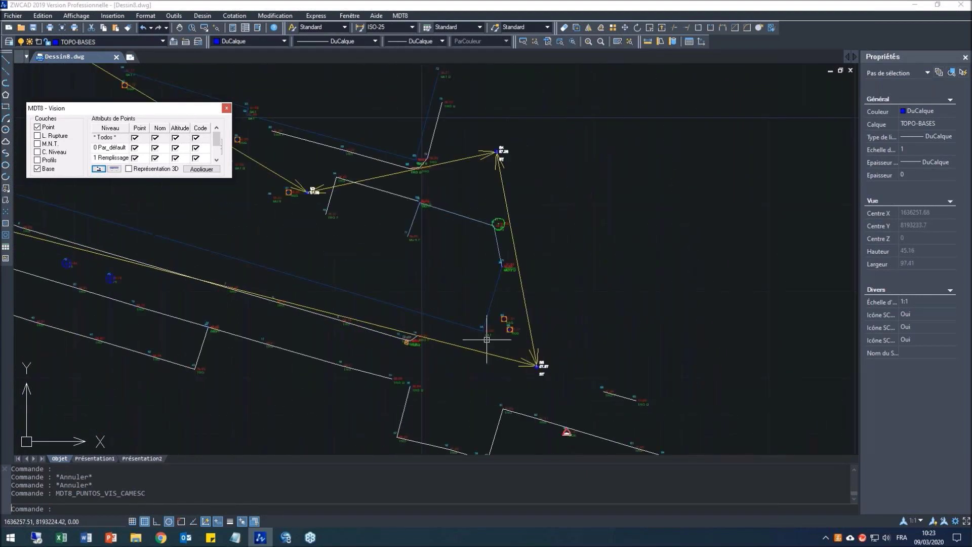
- Examine the MUR line from point 26 to point 31, the REG symbol at point 51 and the trees near S7
scroll(508, 344, "down", 4)
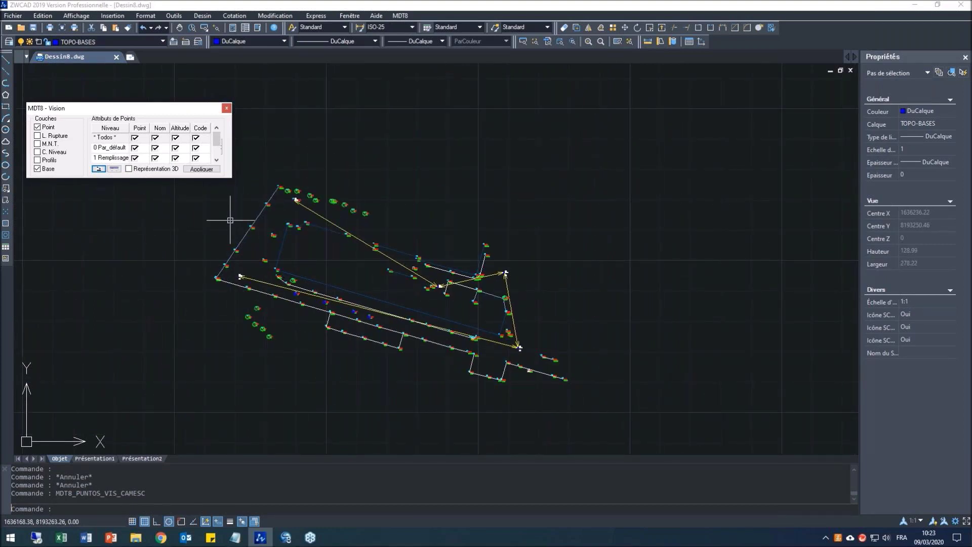
scroll(228, 234, "up", 1)
scroll(228, 233, "up", 5)
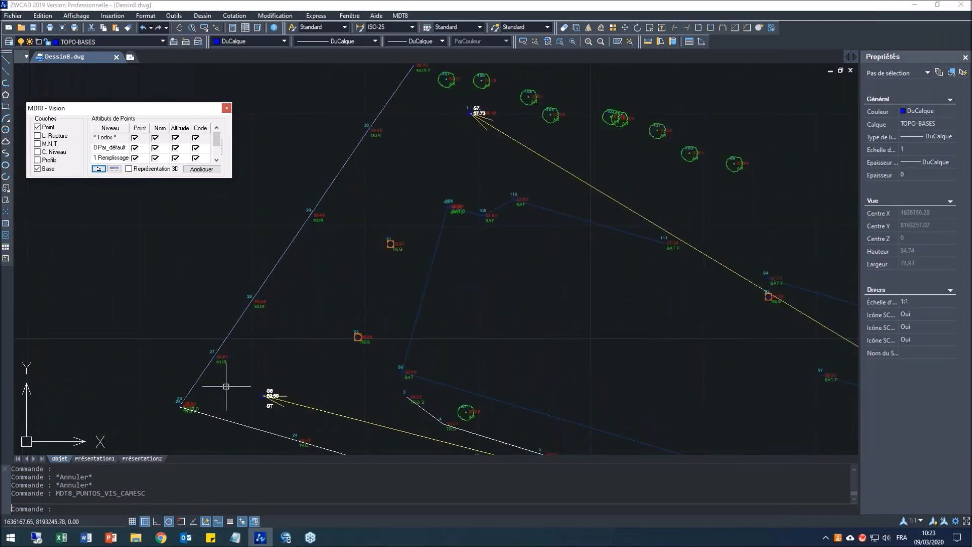
scroll(196, 400, "up", 3)
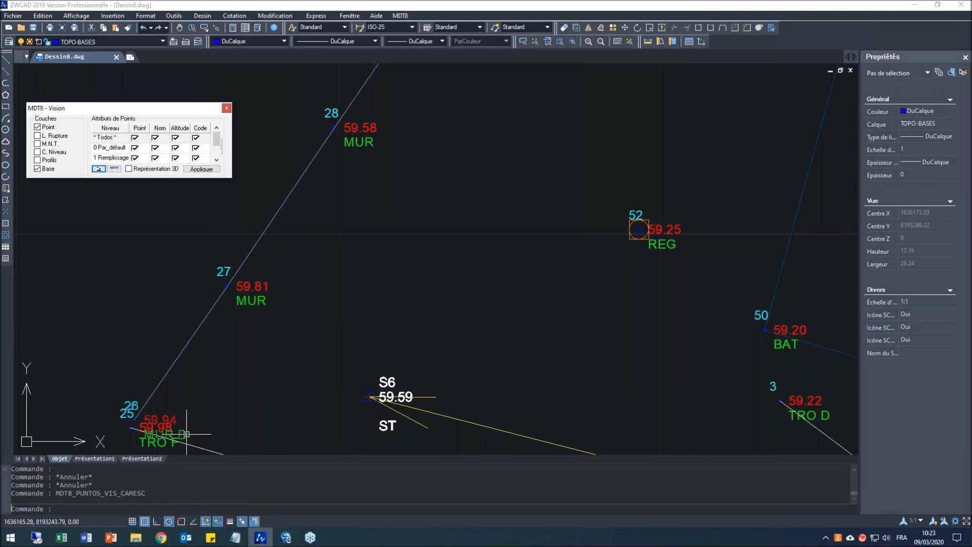
scroll(187, 434, "down", 3)
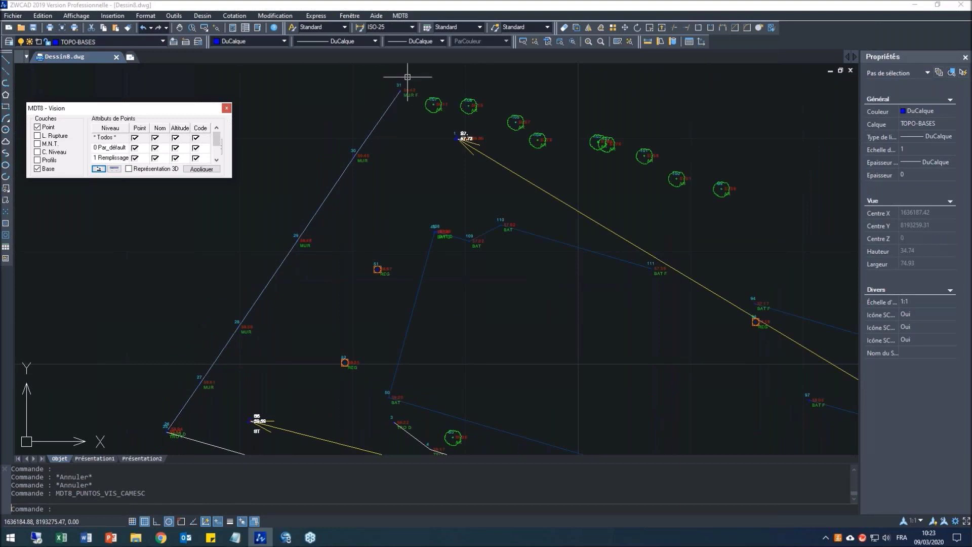
scroll(408, 76, "up", 3)
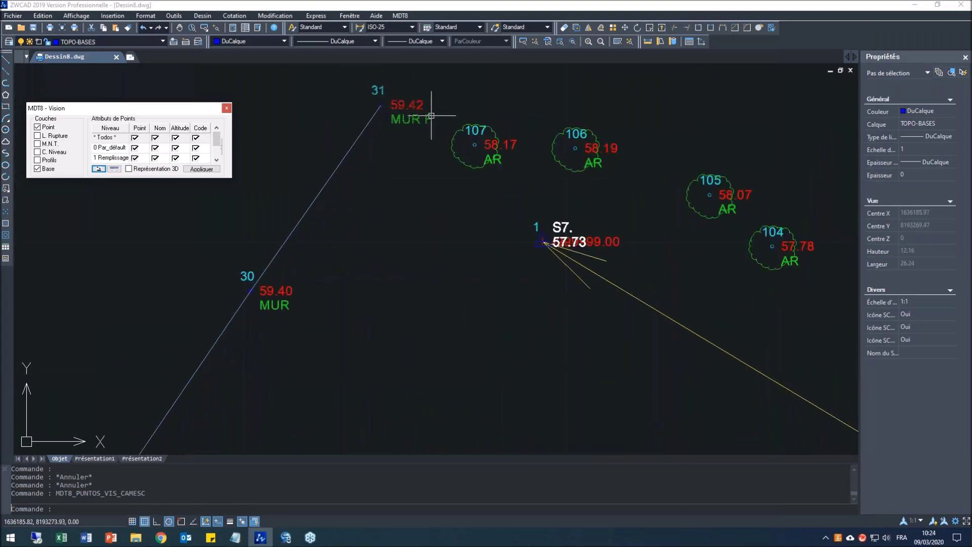
scroll(445, 106, "down", 2)
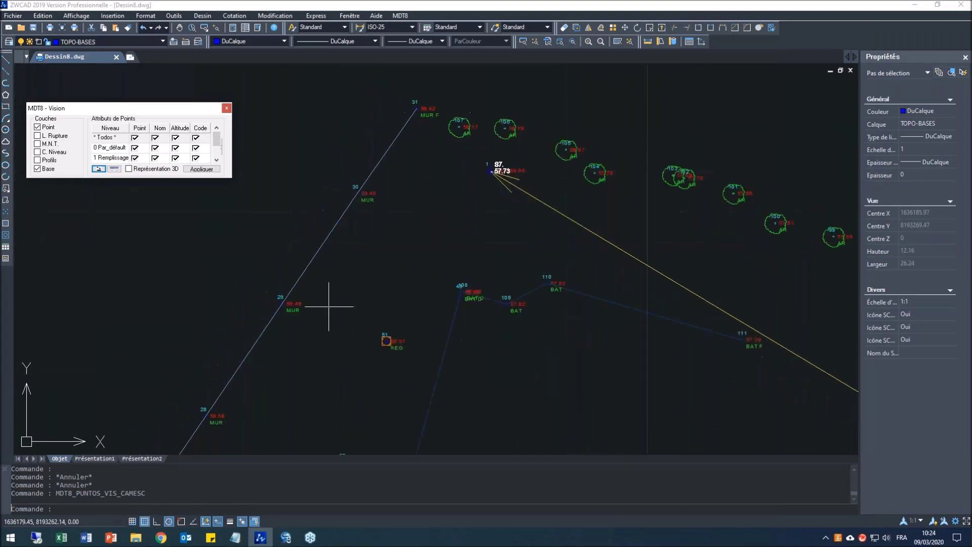
scroll(182, 430, "down", 3)
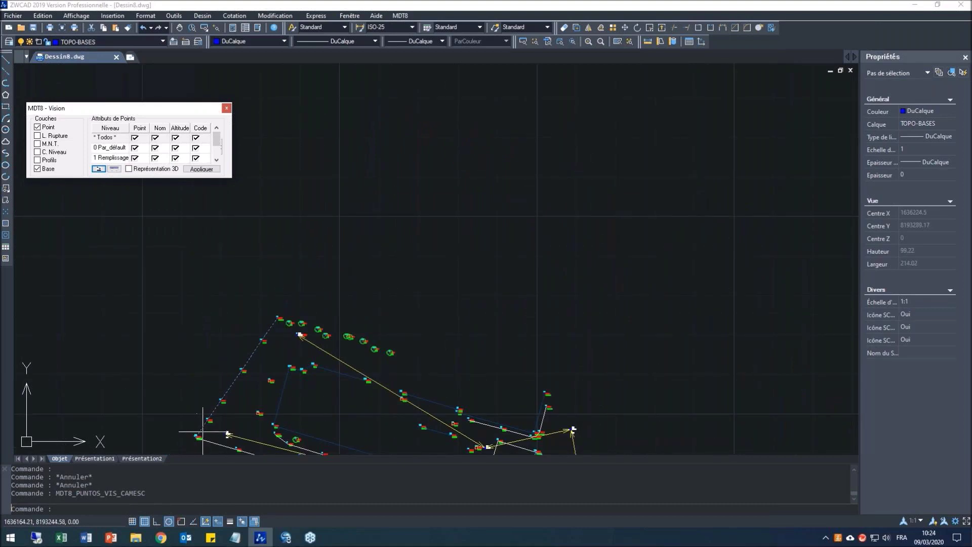
scroll(261, 335, "up", 3)
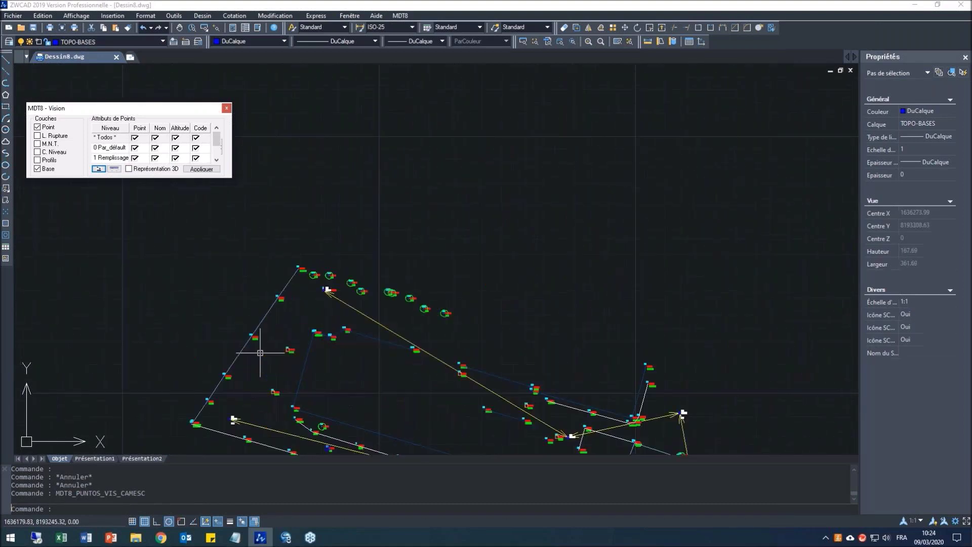
scroll(424, 310, "down", 4)
scroll(367, 328, "up", 4)
scroll(426, 295, "up", 3)
scroll(436, 286, "up", 1)
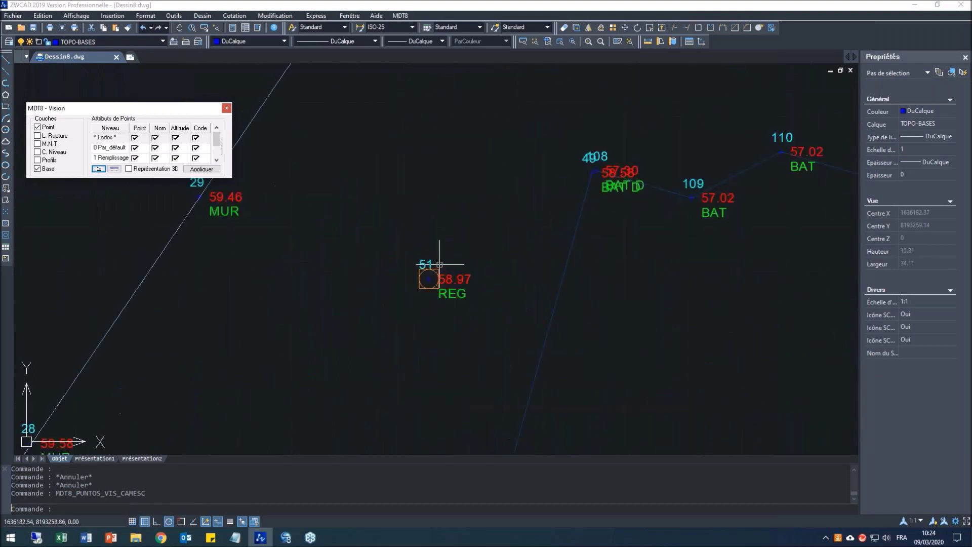
scroll(463, 260, "down", 1)
scroll(464, 259, "down", 4)
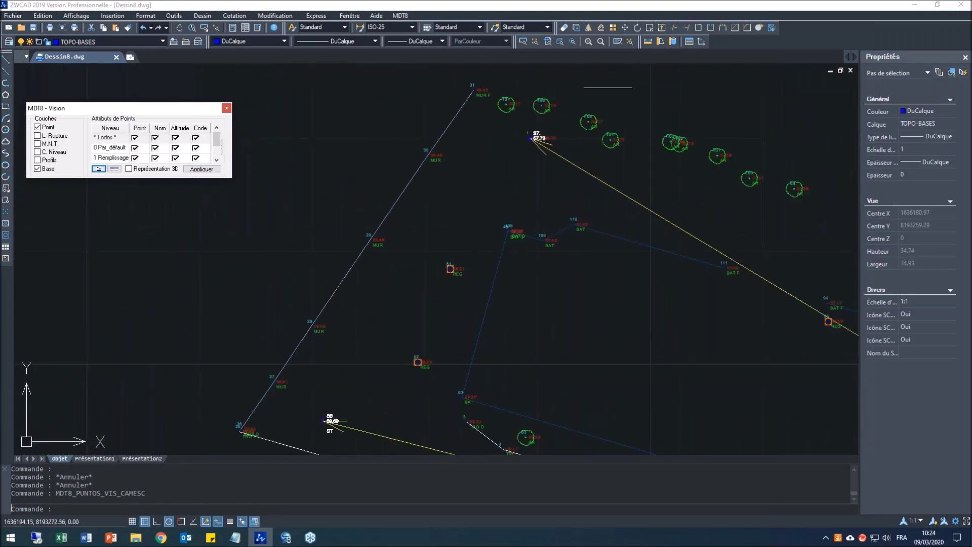
scroll(683, 120, "up", 3)
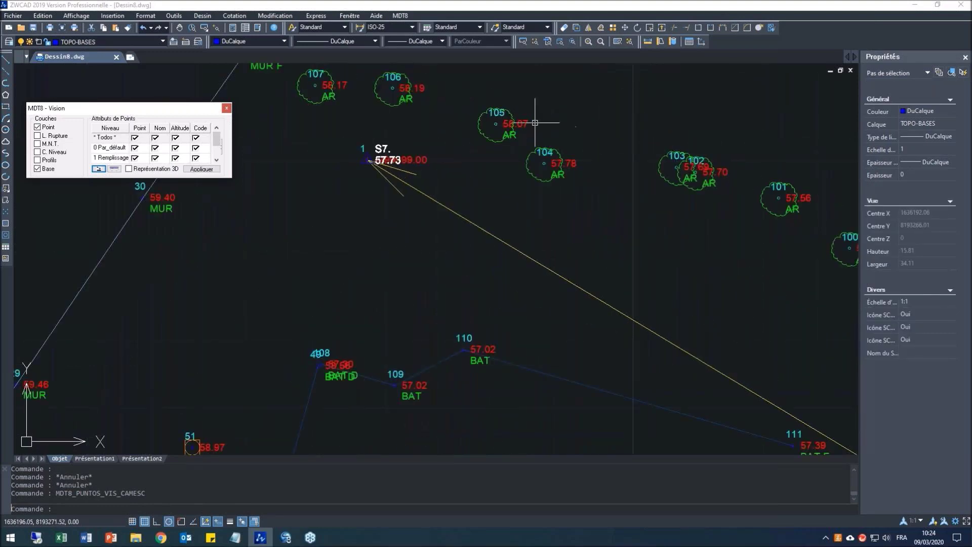
- Inspect the REG2 symbol and the TRO linework around points 10 to 14, compared with the surrounding site
scroll(527, 141, "down", 9)
scroll(672, 332, "up", 1)
scroll(744, 271, "up", 8)
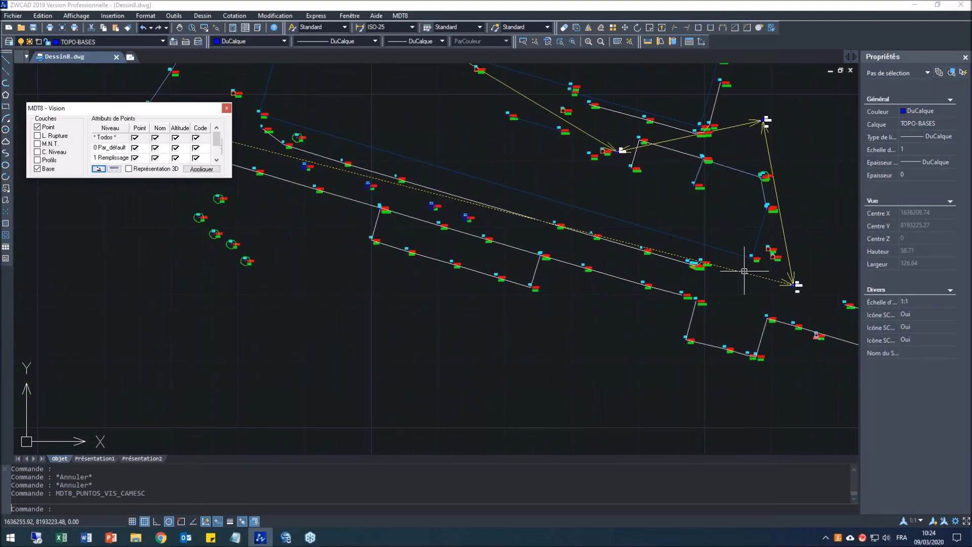
scroll(620, 243, "up", 5)
scroll(407, 255, "up", 1)
scroll(407, 256, "up", 2)
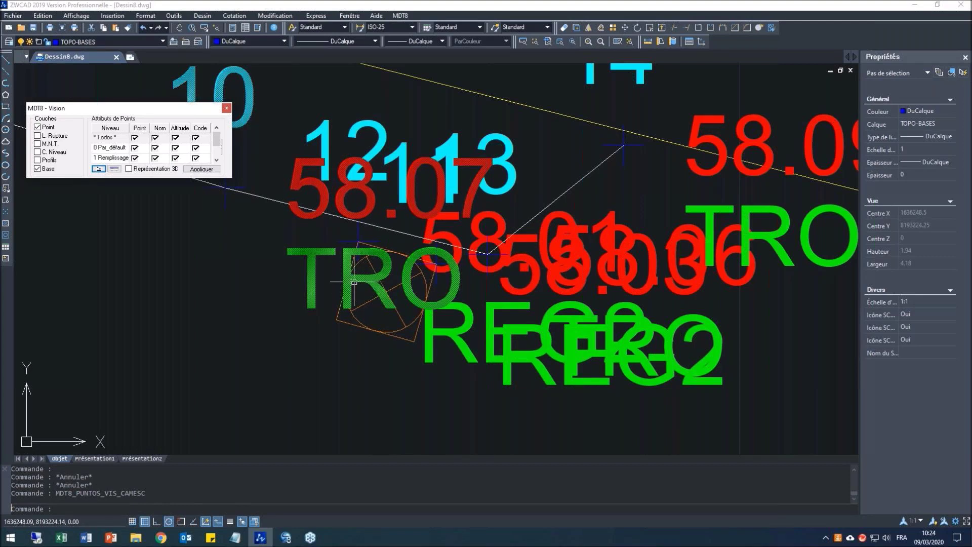
scroll(362, 283, "down", 3)
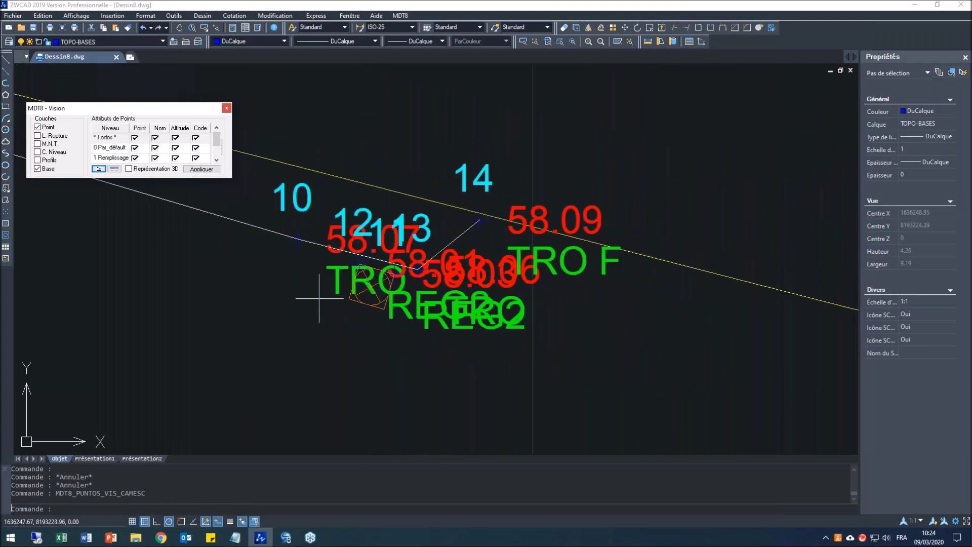
scroll(299, 283, "down", 4)
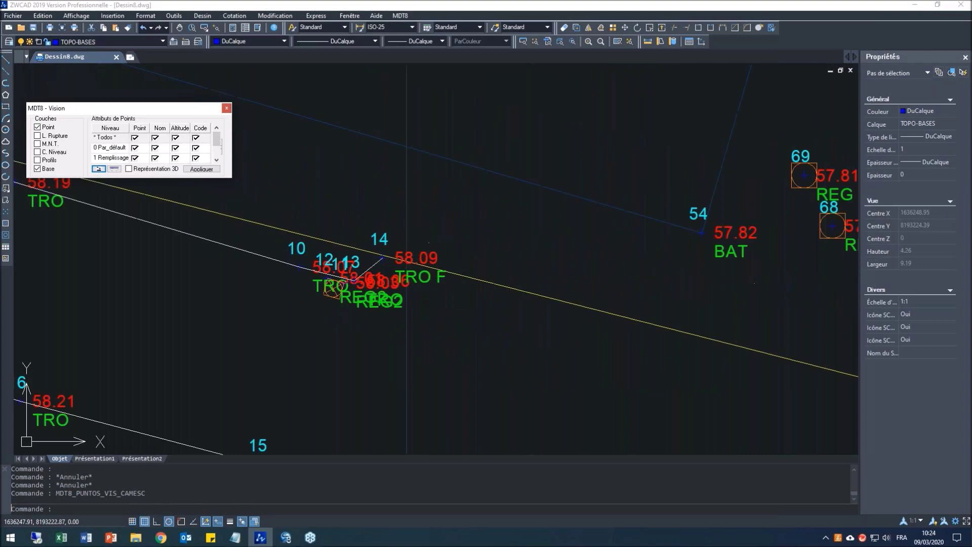
scroll(256, 292, "down", 6)
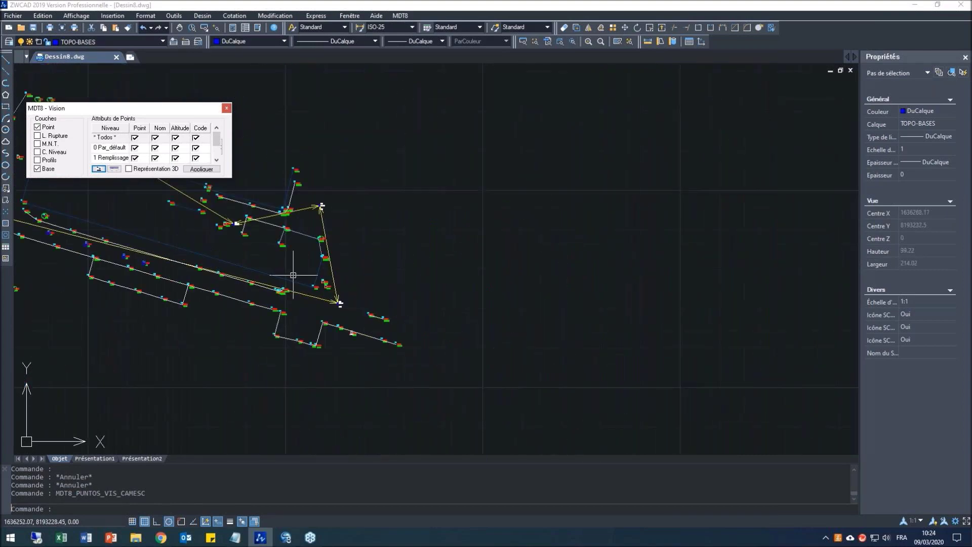
- Hide the code labels of all survey points and check the labels at points 7 and 8
scroll(58, 200, "up", 5)
scroll(149, 223, "down", 3)
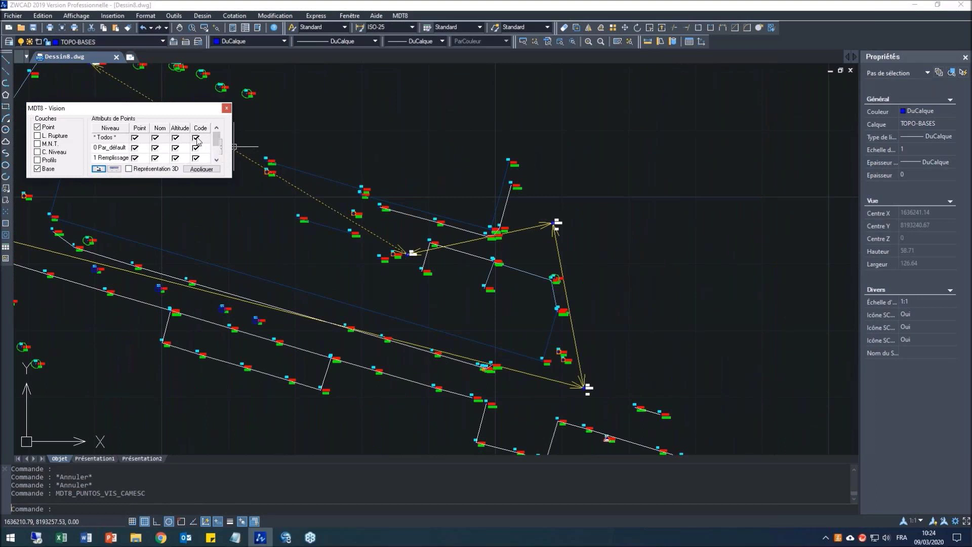
left_click(198, 169)
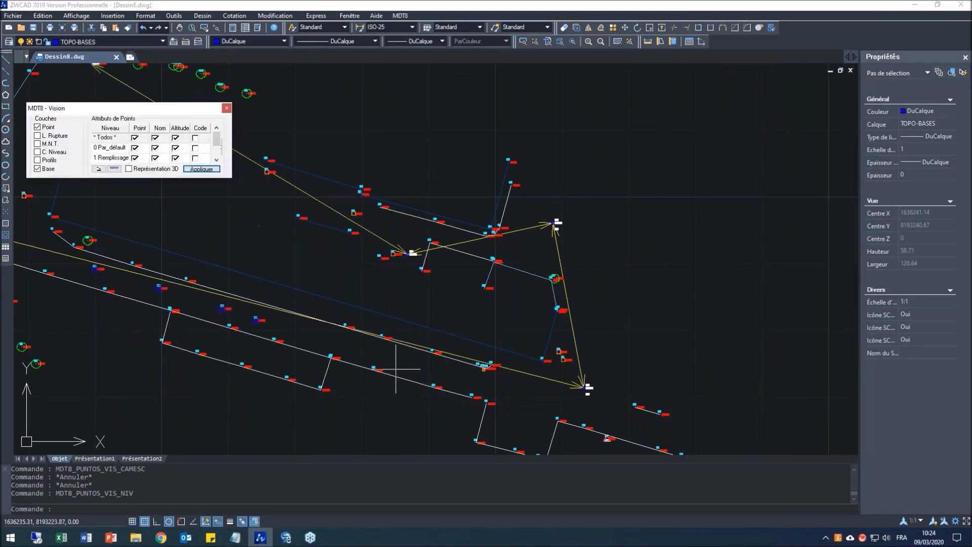
scroll(397, 354, "up", 5)
scroll(242, 299, "up", 5)
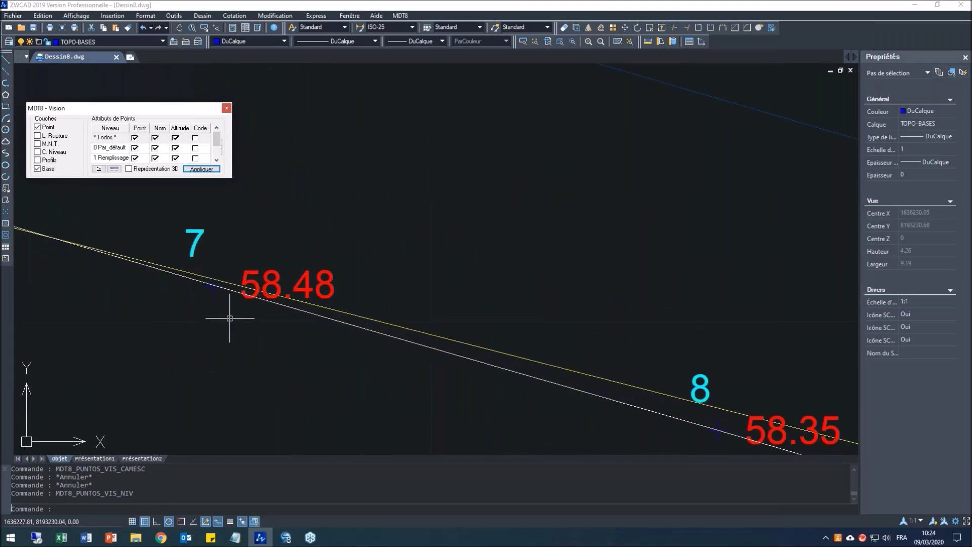
- Display the code labels of all survey points and hide their altitude labels
scroll(226, 317, "down", 2)
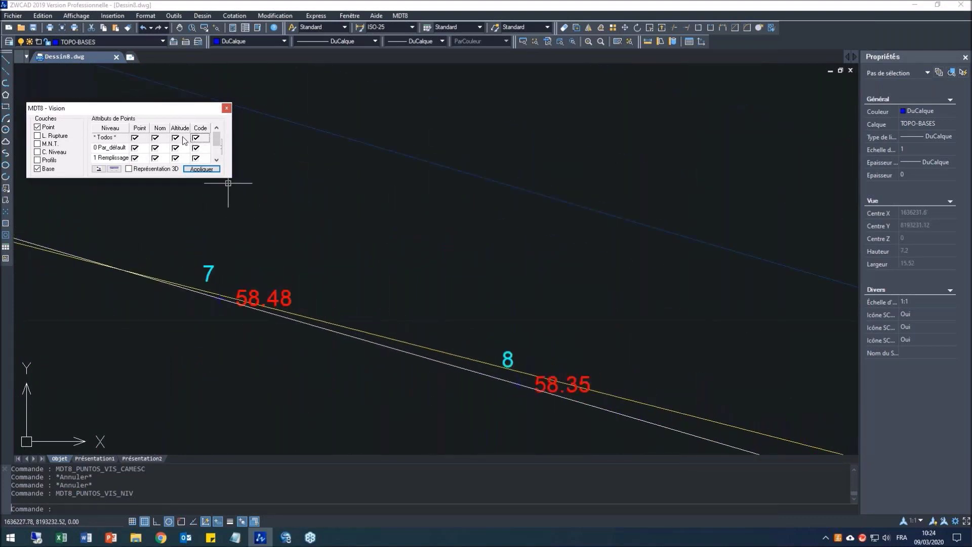
left_click(199, 169)
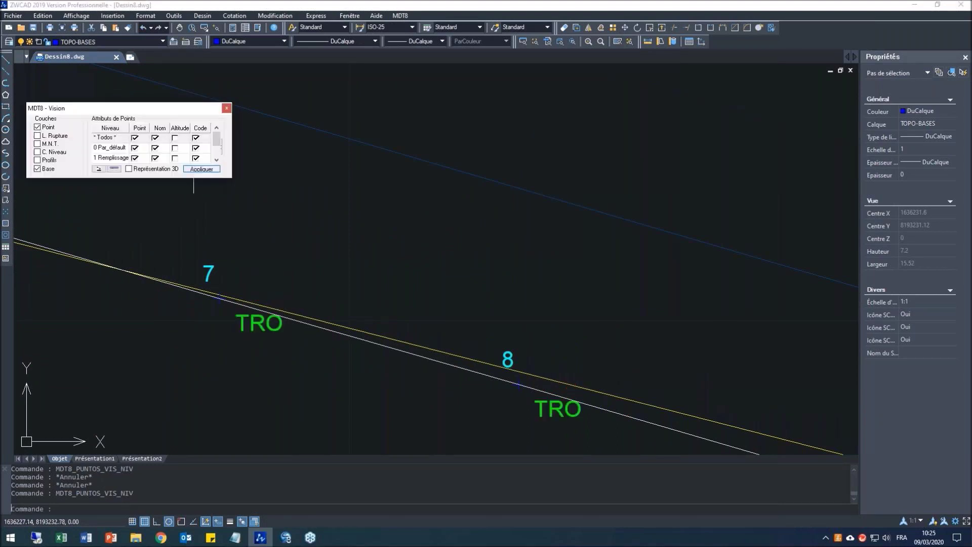
scroll(238, 354, "down", 4)
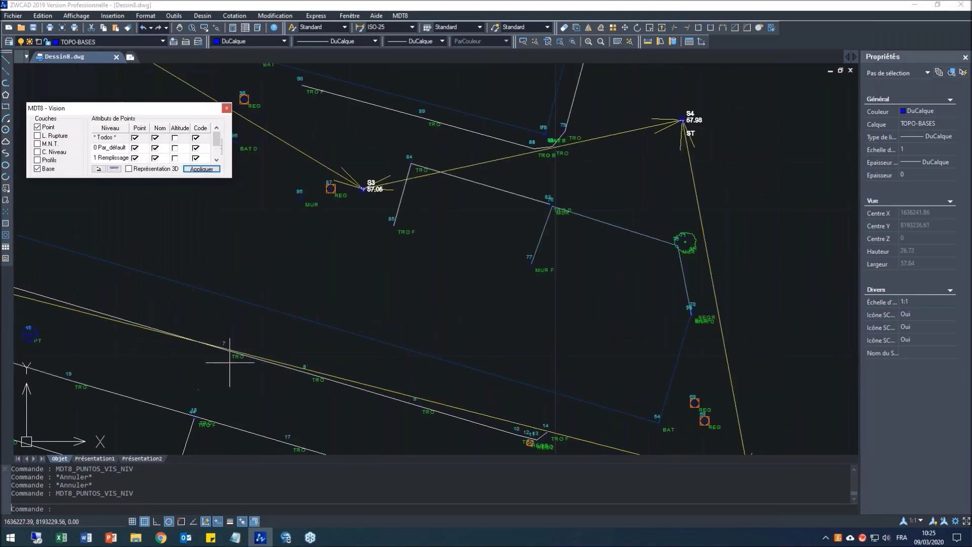
scroll(238, 360, "down", 6)
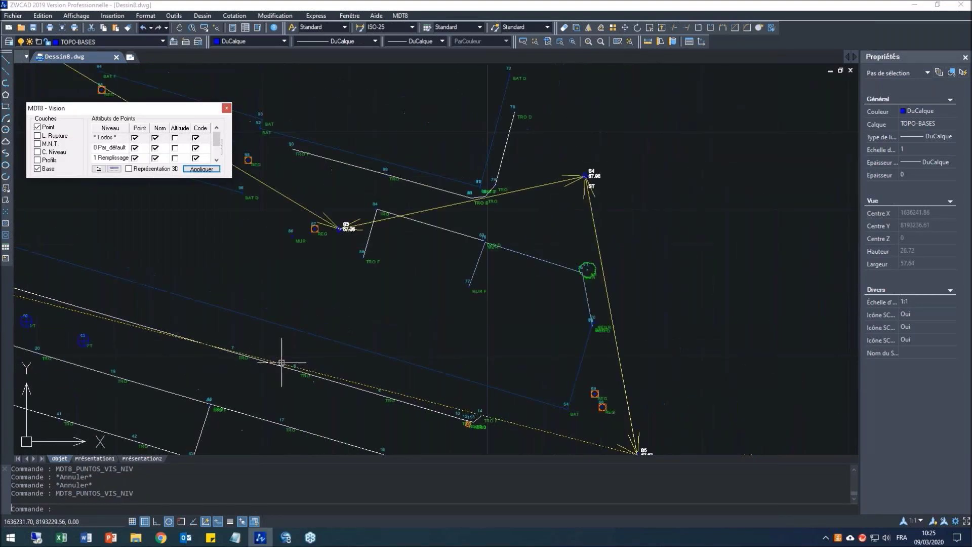
- Turn off the TOPO-BASES layer and make layer 0 the current layer
left_click(226, 109)
left_click(9, 42)
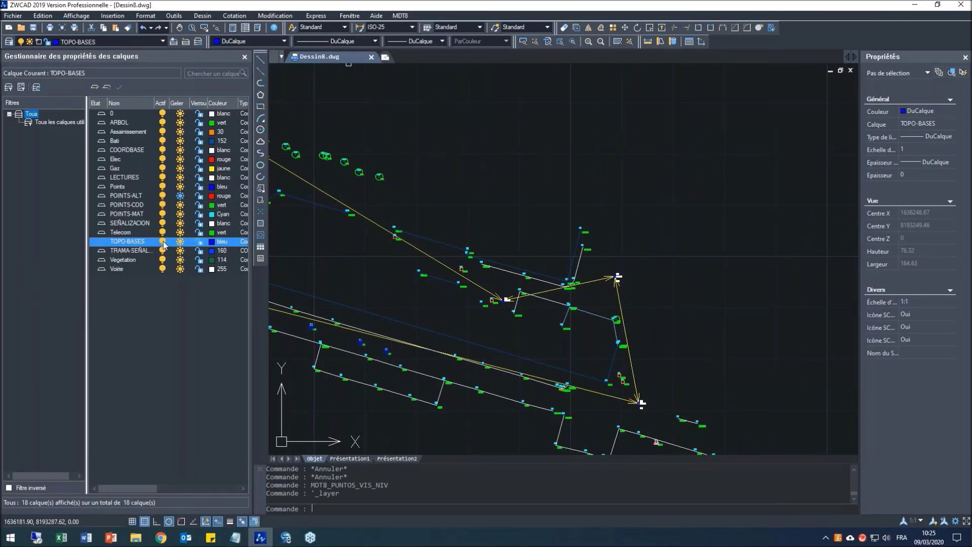
scroll(658, 400, "up", 3)
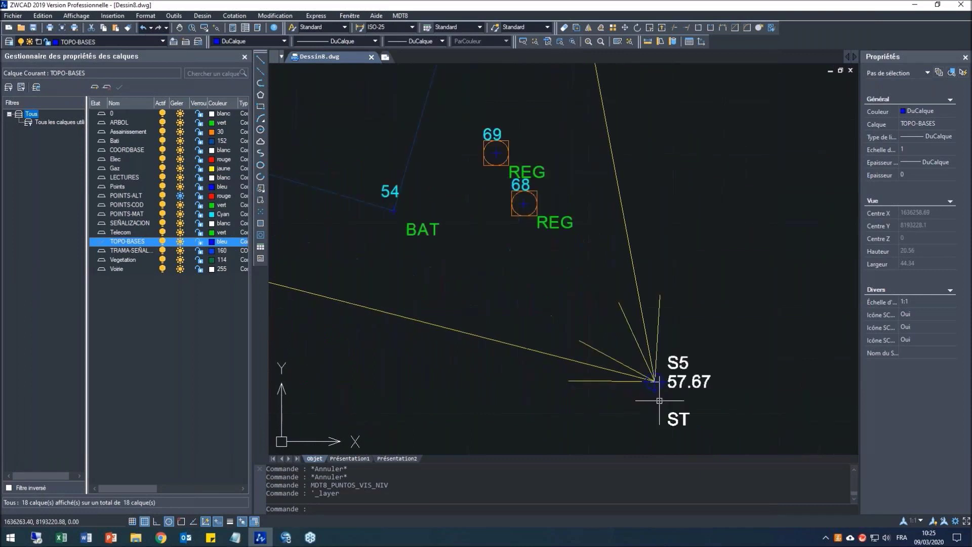
scroll(653, 329, "up", 1)
scroll(648, 303, "down", 3)
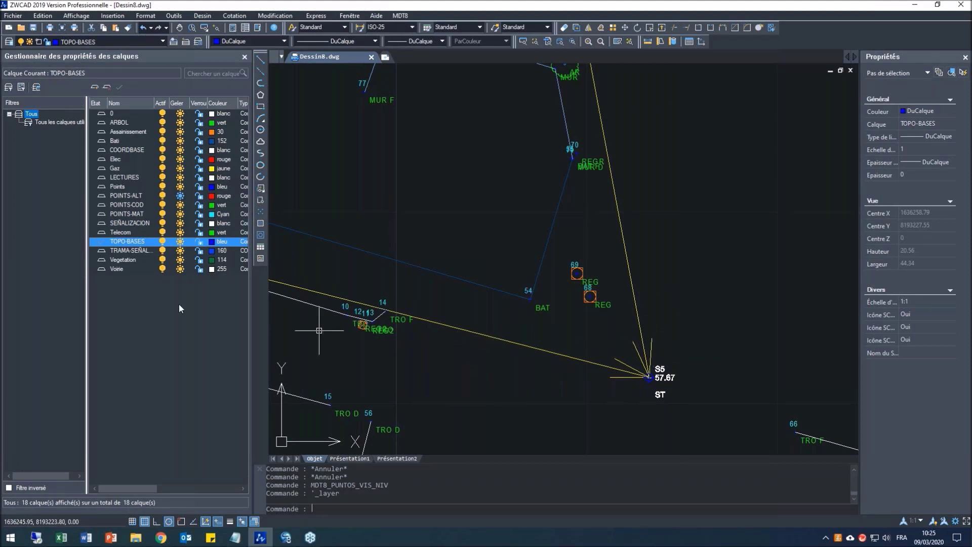
left_click(162, 243)
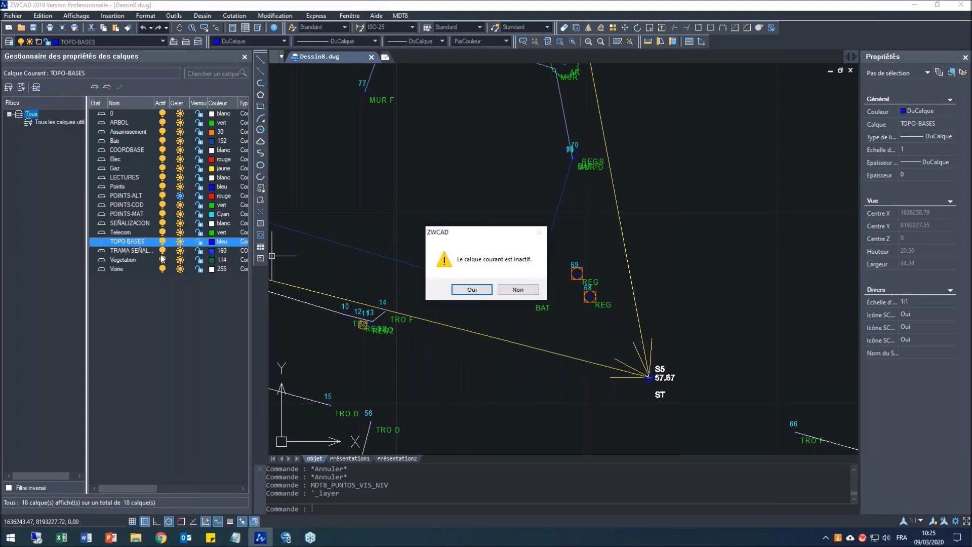
left_click(472, 289)
left_click(119, 88)
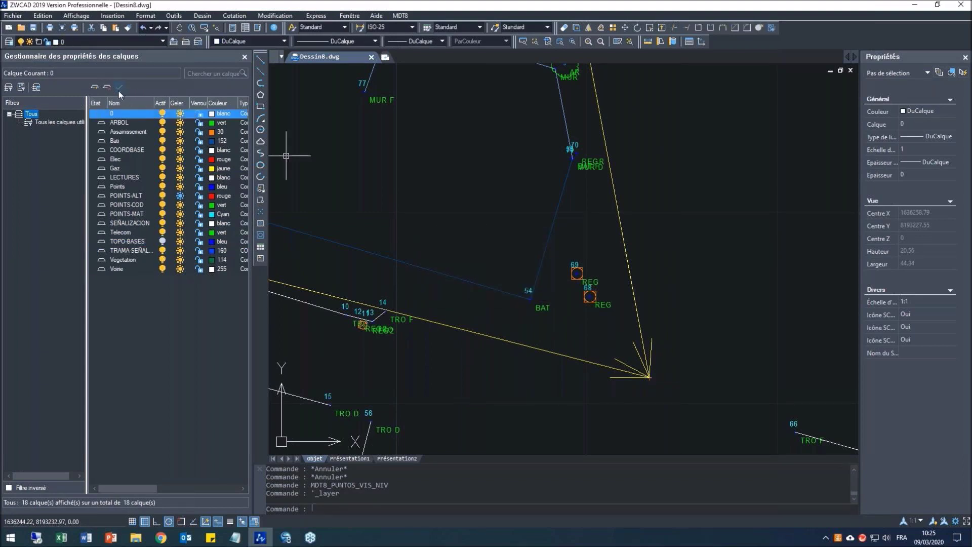
- Turn off the LECTURES layer and close the layer manager
left_click(142, 241)
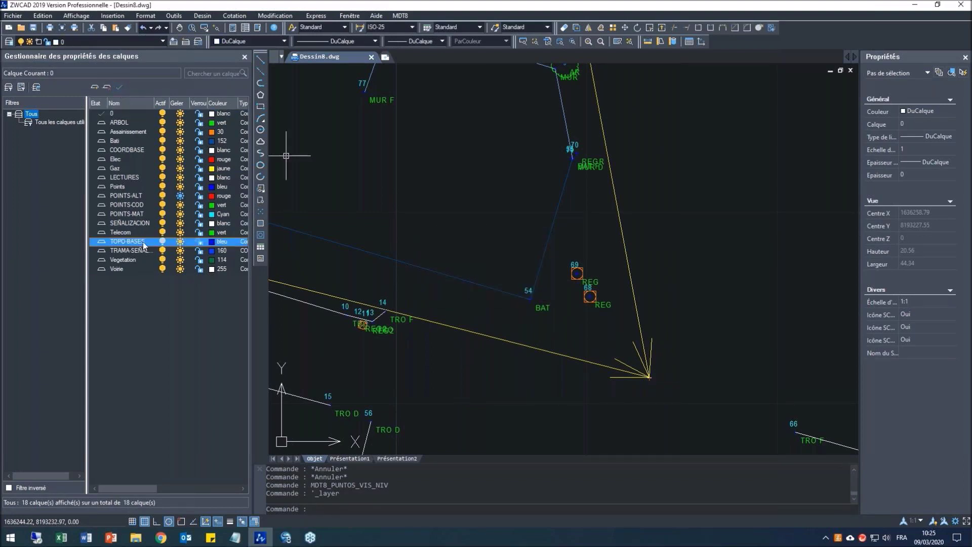
left_click(162, 178)
scroll(537, 317, "down", 3)
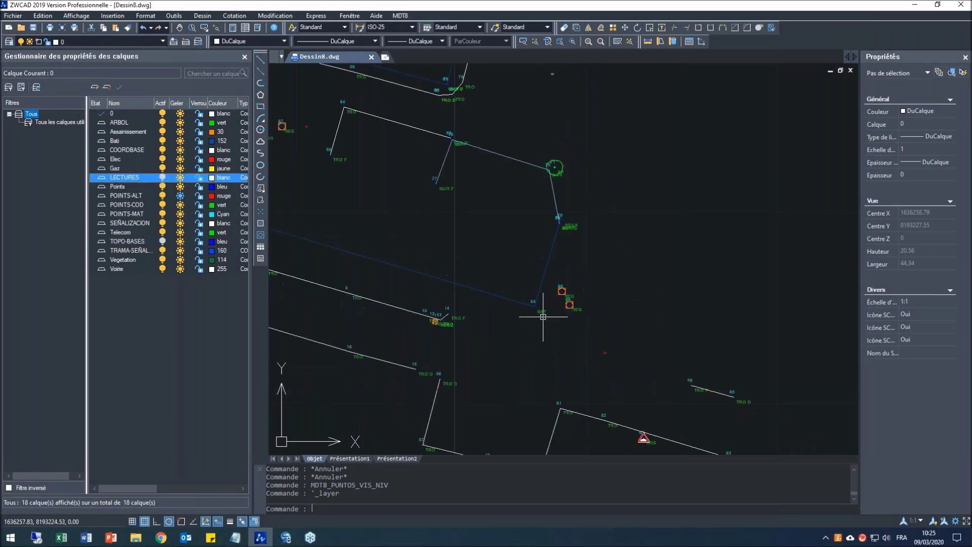
left_click(243, 59)
- Examine the survey without its traverse, including the TRO line around points 10 to 14 and the REG symbols at points 68 and 69
scroll(508, 248, "down", 3)
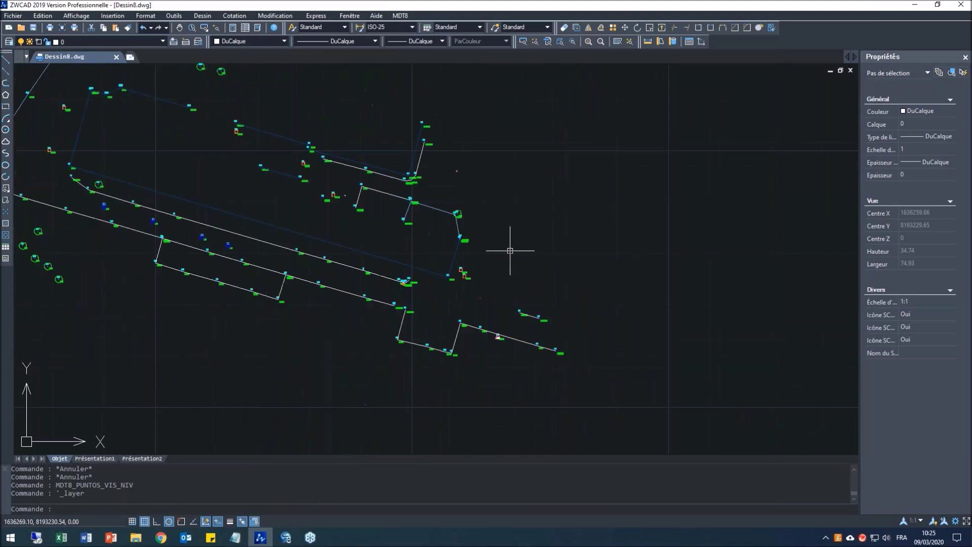
scroll(499, 271, "up", 4)
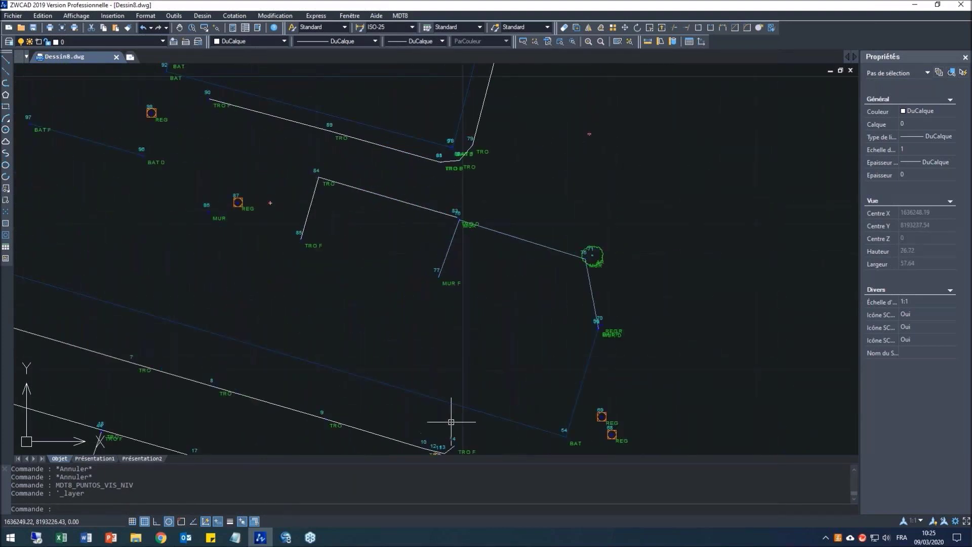
scroll(488, 347, "down", 3)
scroll(160, 269, "up", 1)
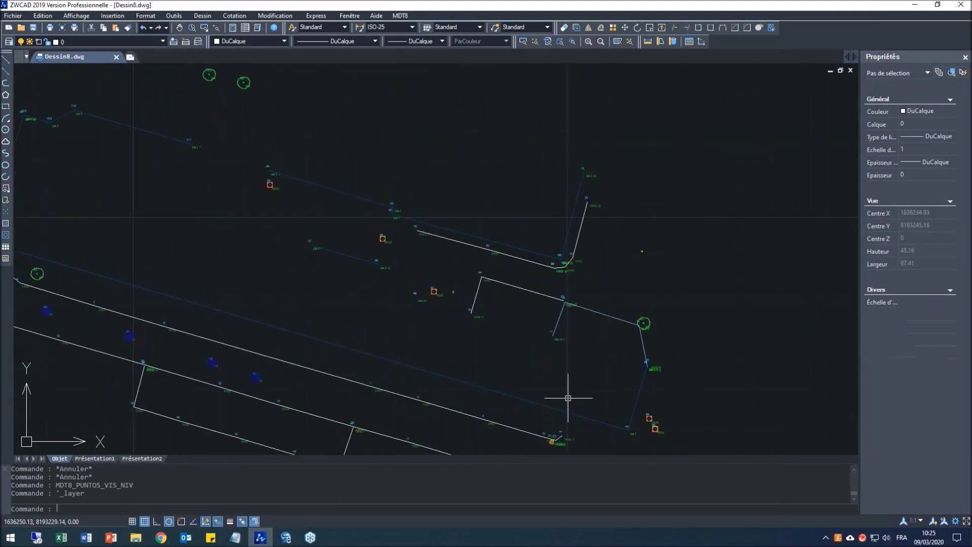
scroll(571, 403, "down", 3)
scroll(602, 442, "up", 6)
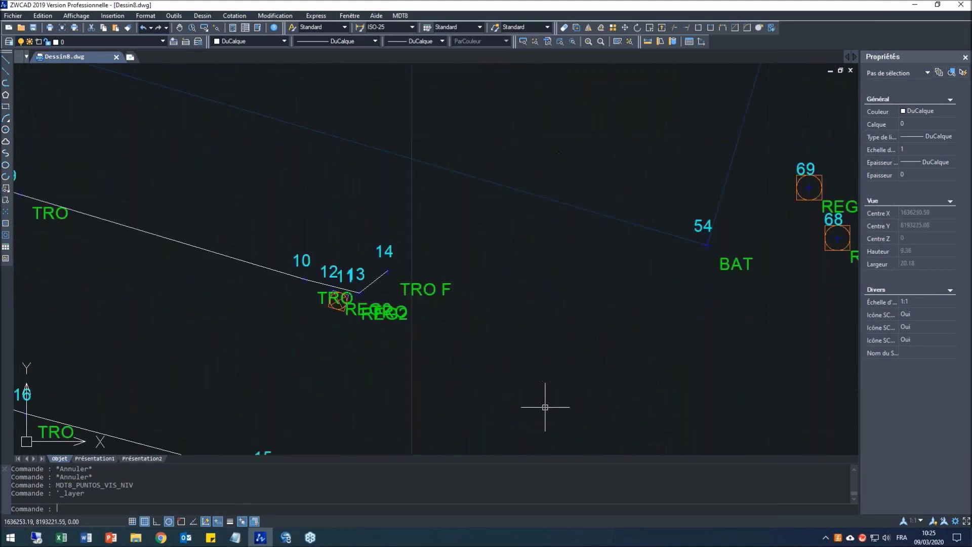
scroll(601, 234, "down", 3)
scroll(600, 233, "down", 10)
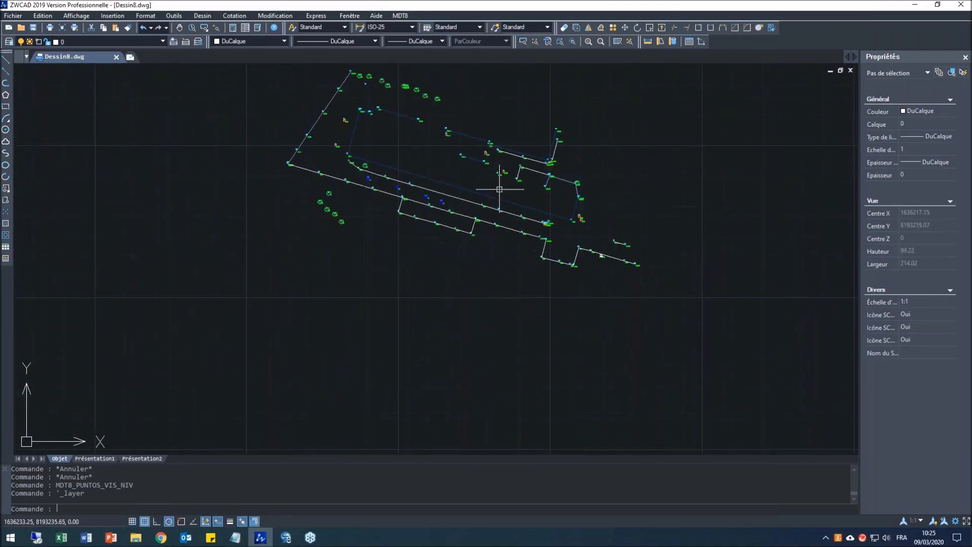
- Examine the BAT line from point 108 to point 111 and the tree row, compared with the overall site linework
scroll(425, 106, "up", 4)
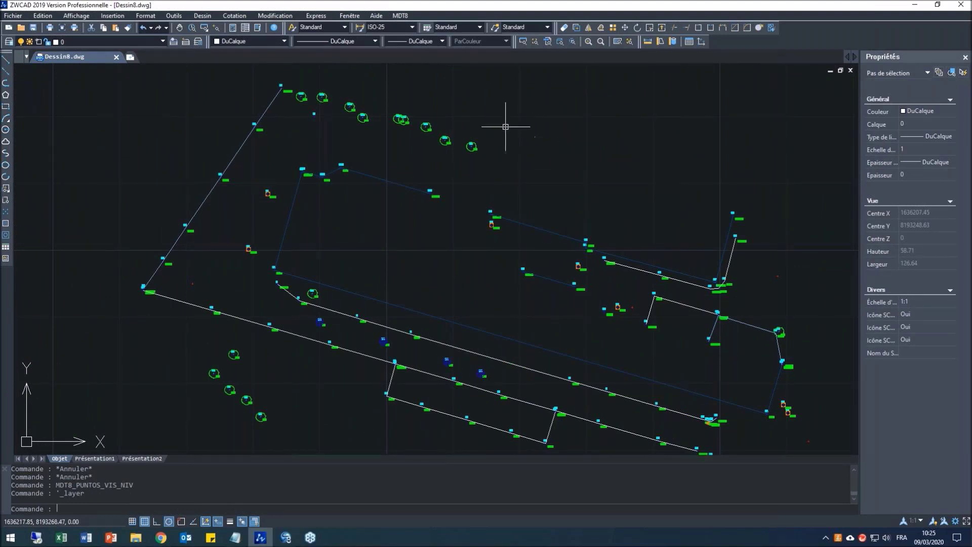
scroll(364, 141, "up", 3)
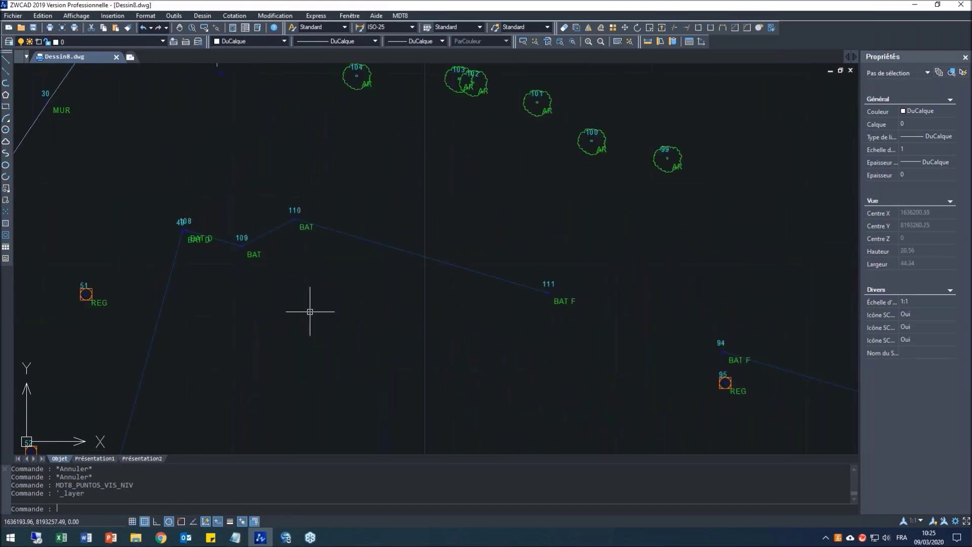
scroll(316, 310, "down", 3)
scroll(581, 284, "down", 2)
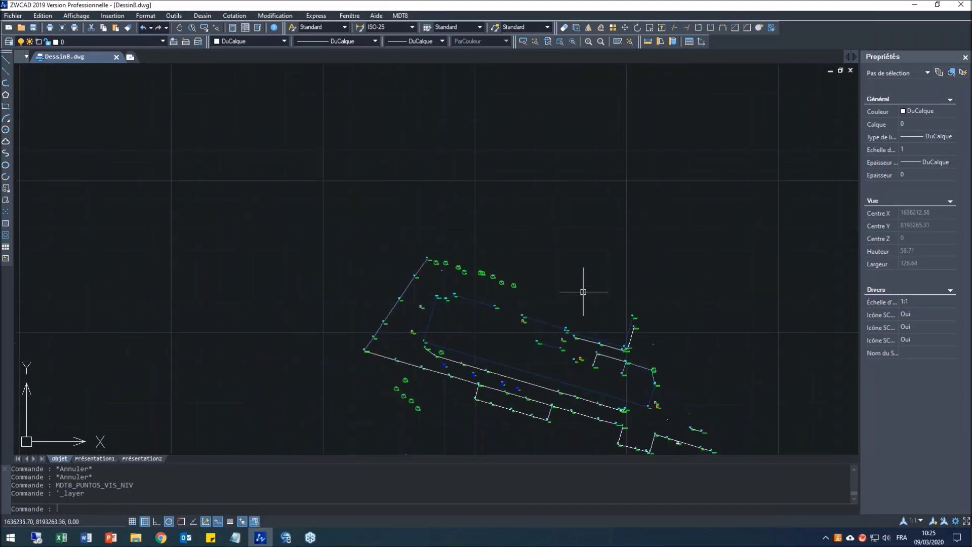
scroll(503, 370, "up", 5)
scroll(508, 363, "down", 5)
scroll(514, 355, "up", 3)
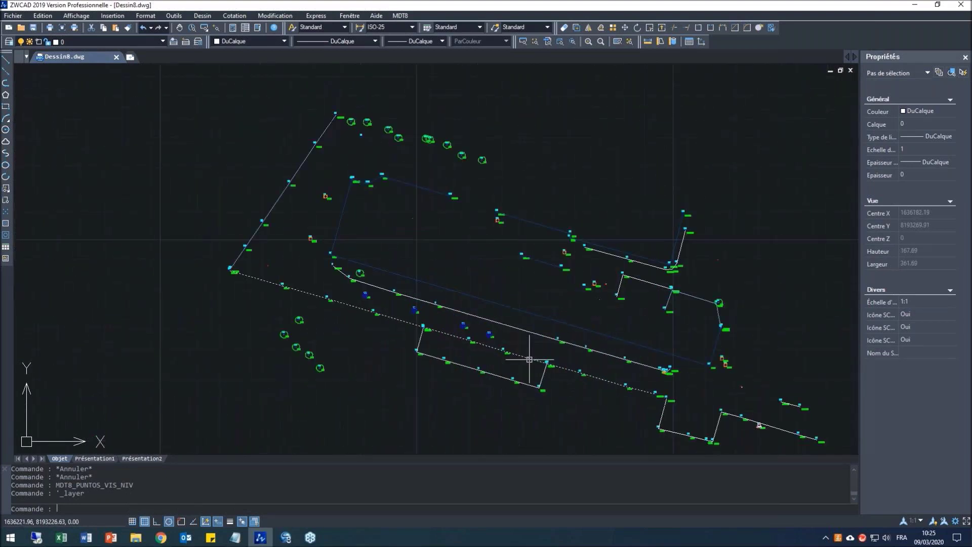
scroll(660, 323, "up", 1)
scroll(658, 321, "down", 1)
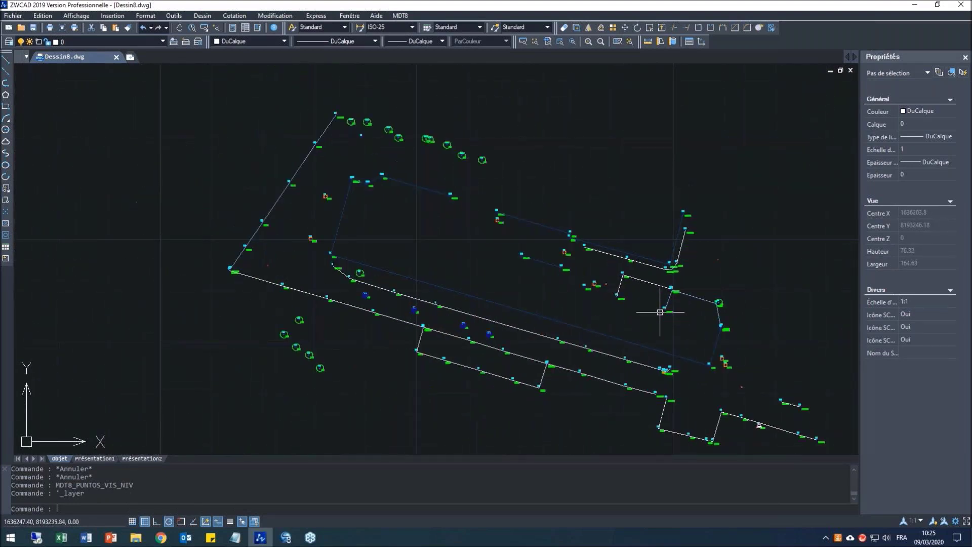
scroll(640, 291, "up", 2)
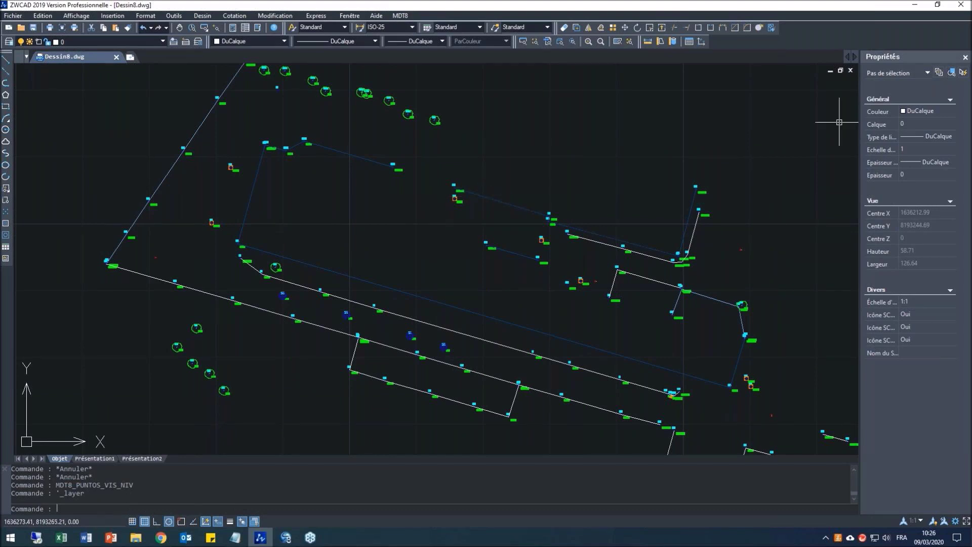
left_click(399, 16)
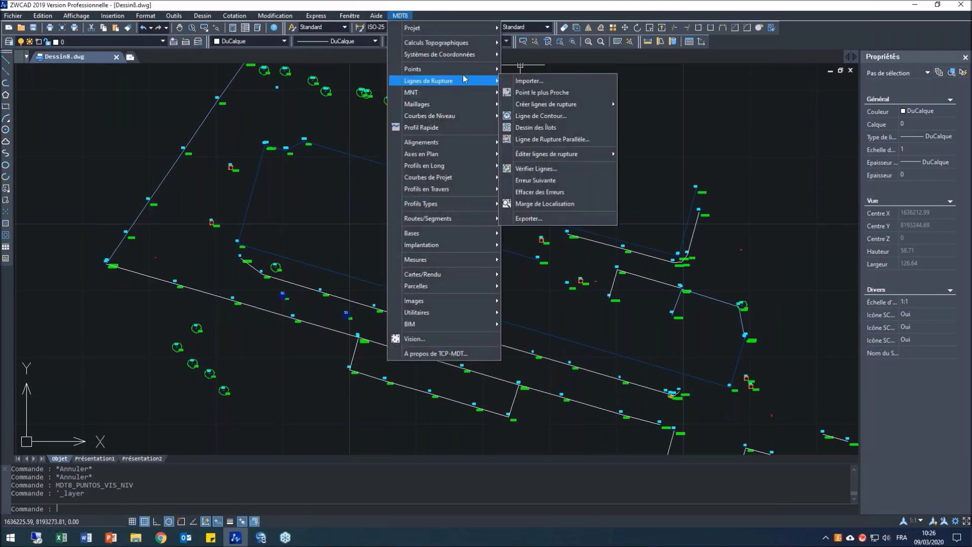
mouse_move(471, 68)
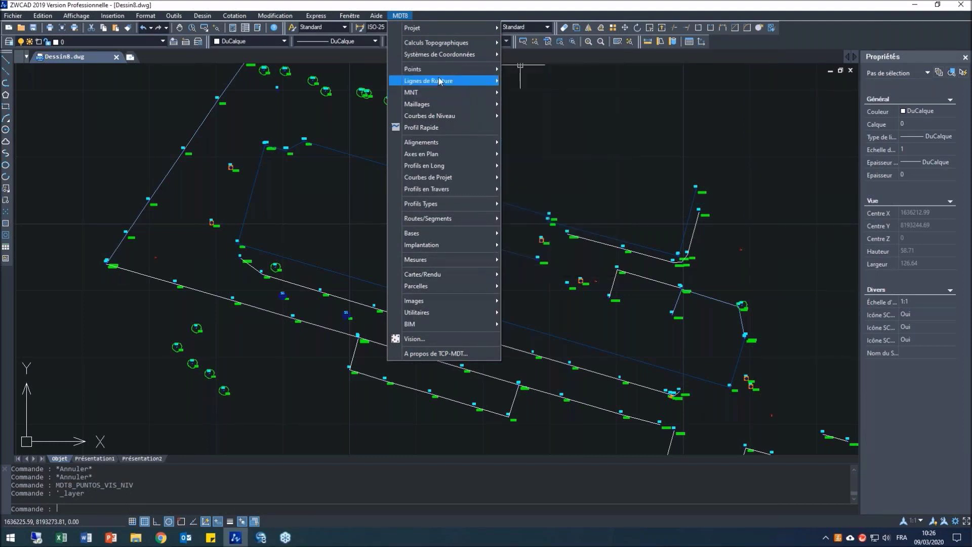
mouse_move(440, 81)
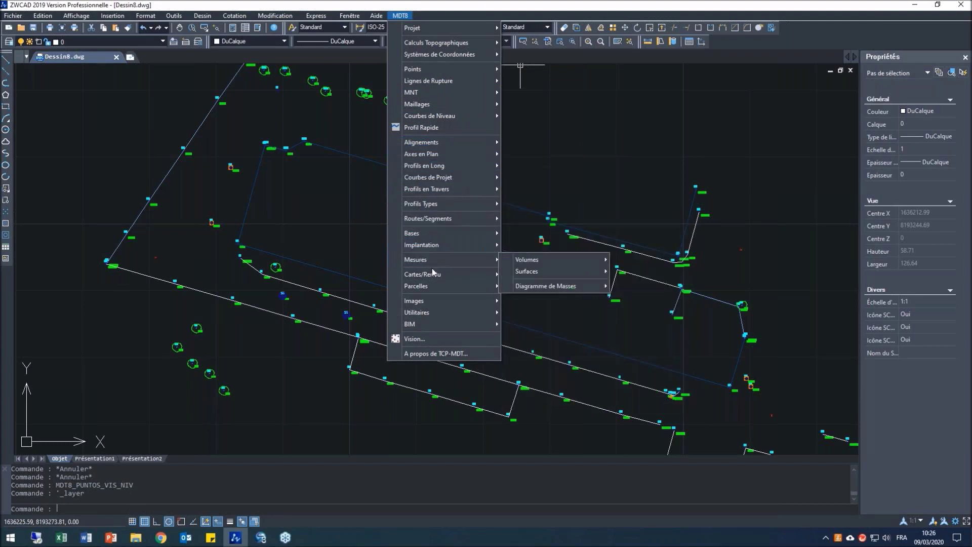
mouse_move(429, 275)
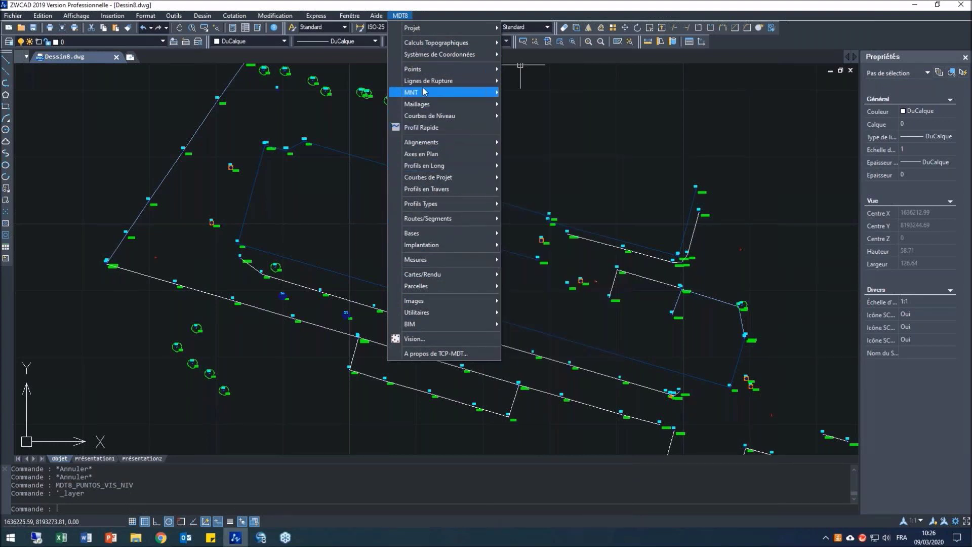
mouse_move(426, 117)
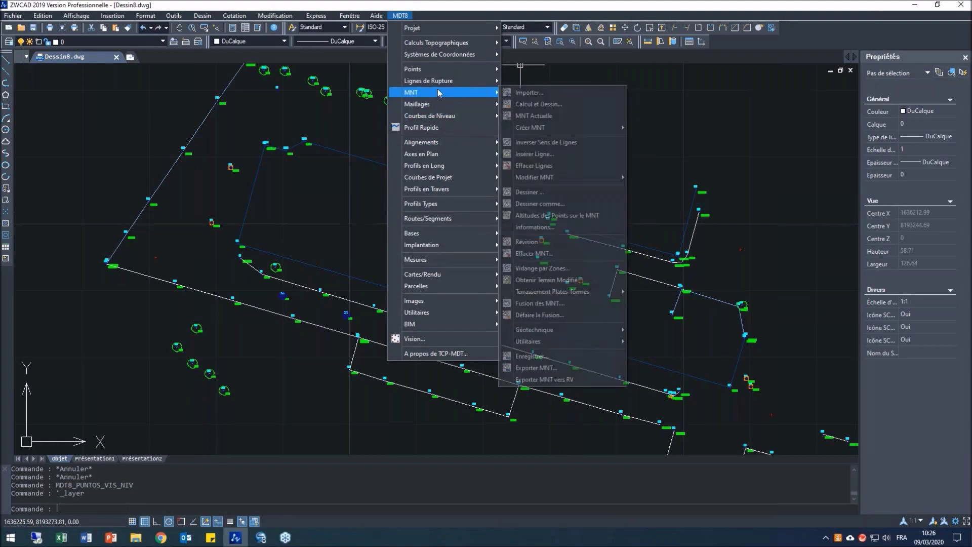
left_click(535, 105)
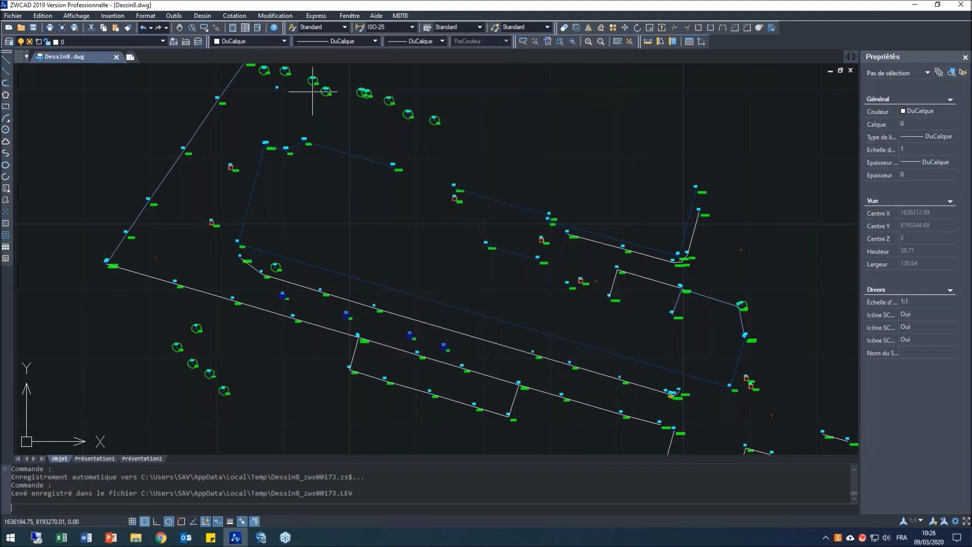
- Display the altitude labels of all survey points
scroll(268, 96, "up", 3)
scroll(278, 141, "down", 2)
scroll(282, 101, "up", 5)
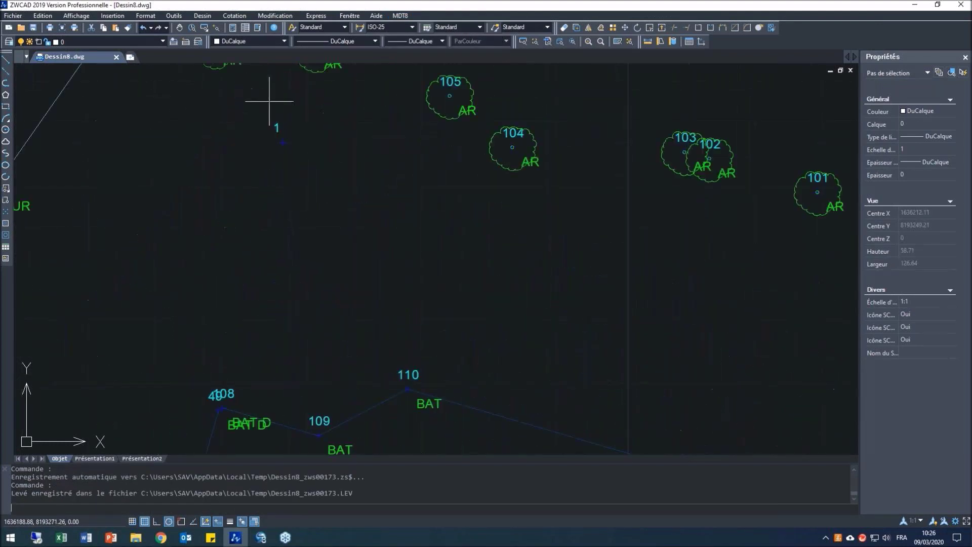
left_click(400, 16)
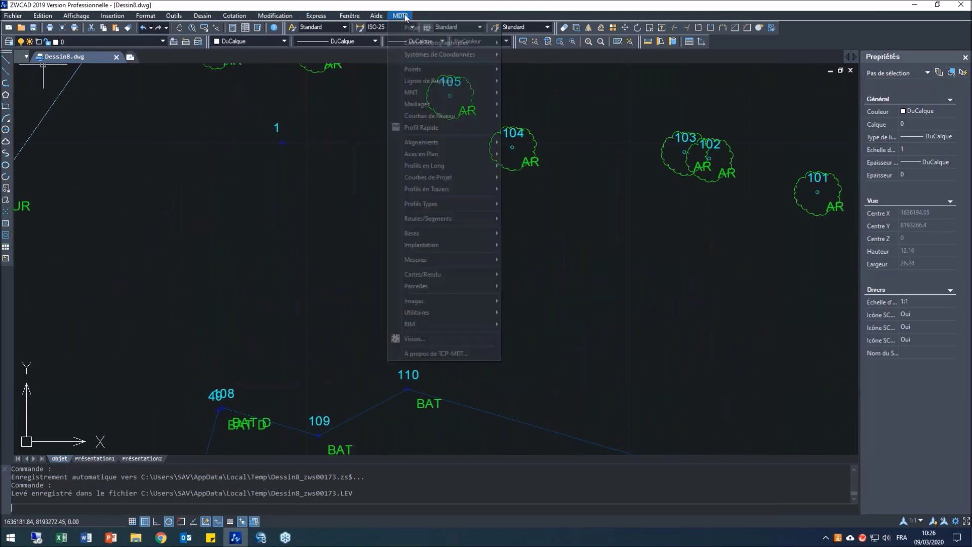
left_click(431, 338)
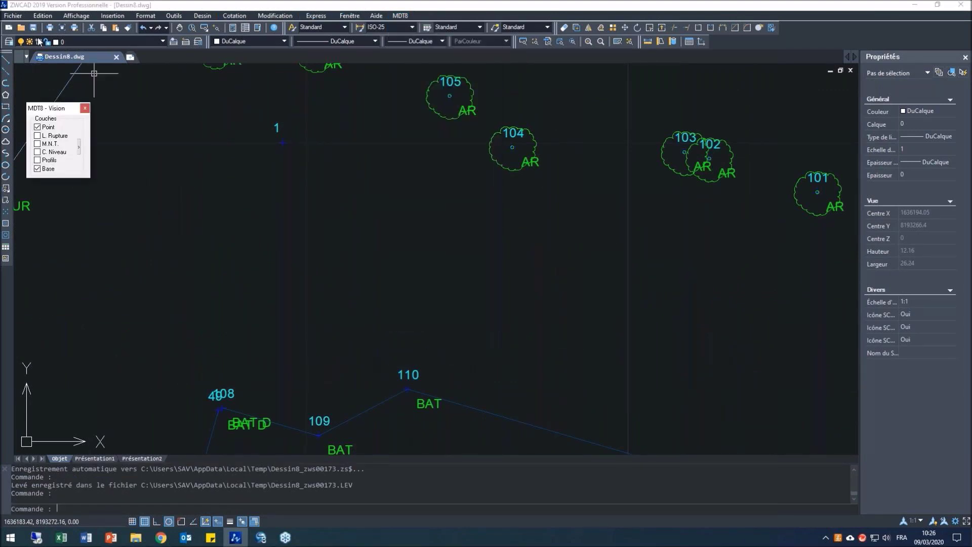
left_click(79, 146)
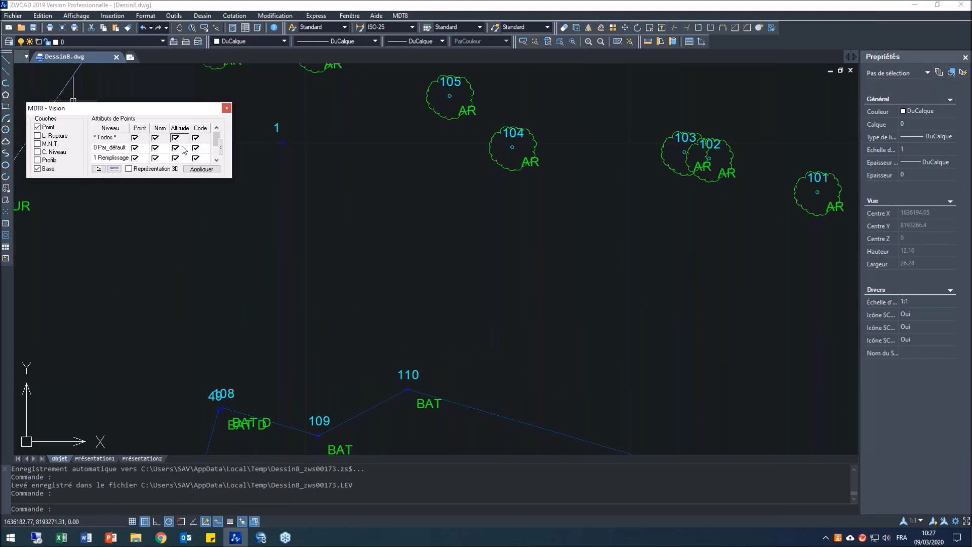
left_click(201, 169)
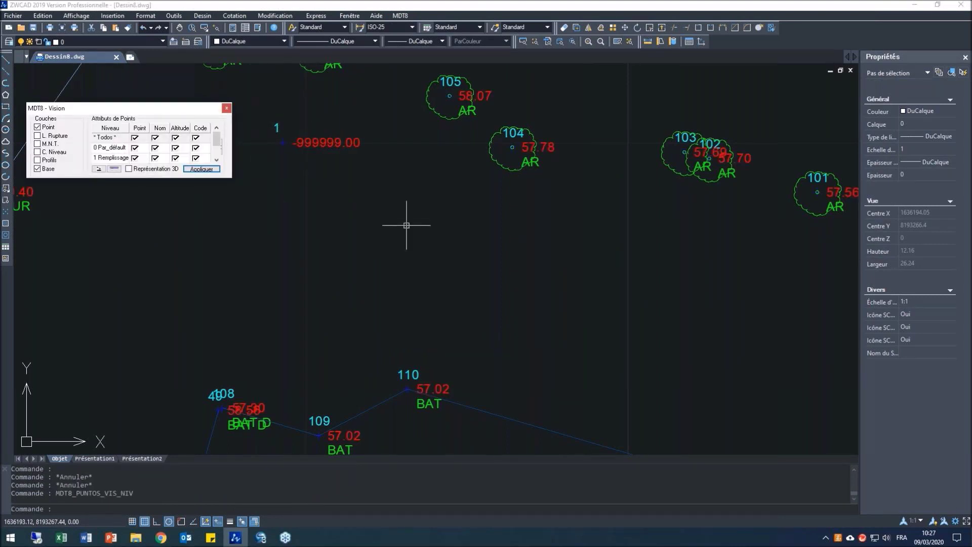
- Set the Z coordinate of survey point 1 to 57.00 and close the Vision window
scroll(300, 101, "up", 5)
scroll(340, 169, "down", 5)
scroll(353, 173, "down", 2)
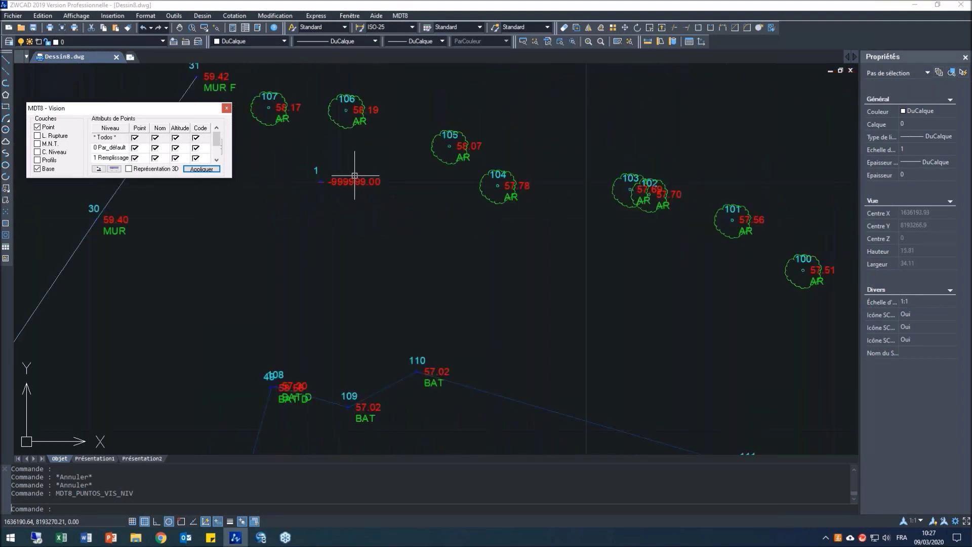
left_click(400, 16)
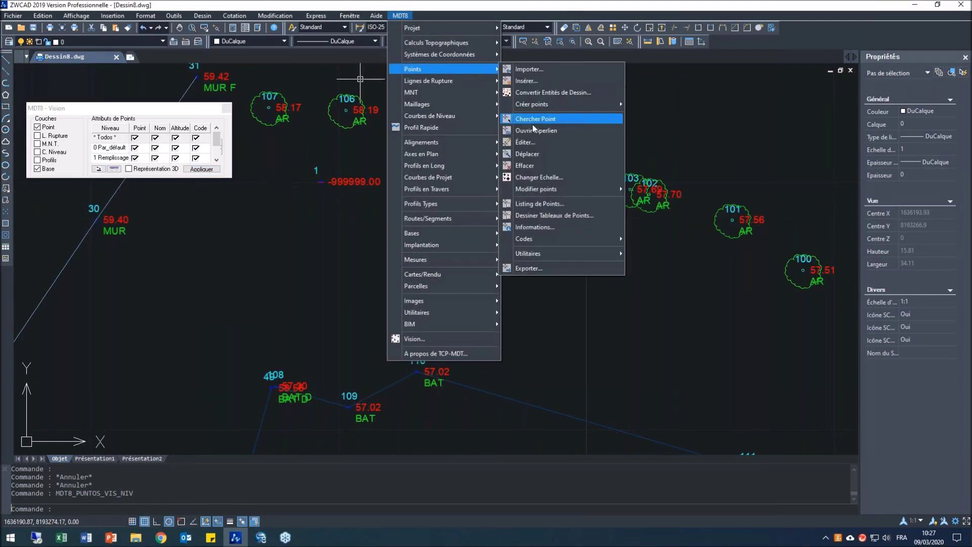
left_click(530, 140)
left_click(338, 180)
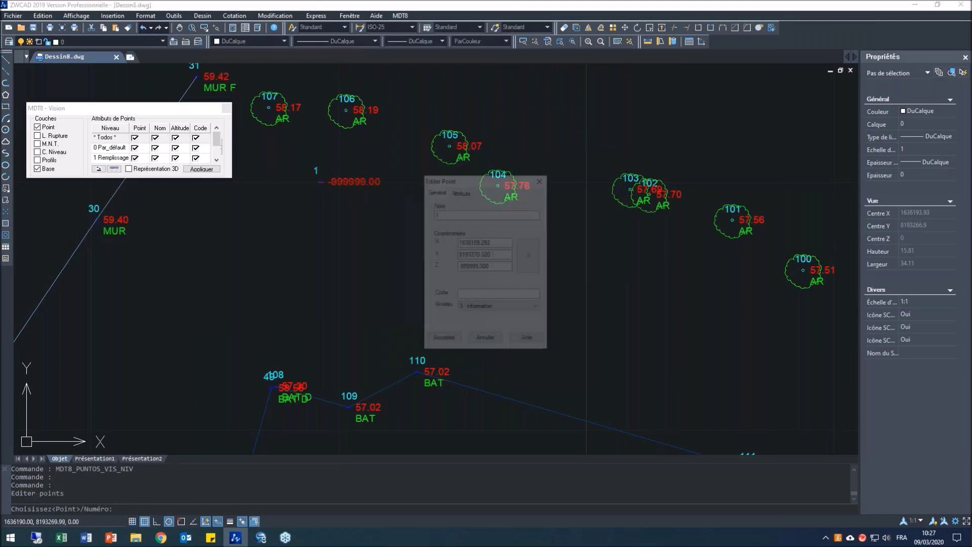
left_click_drag(490, 266, 479, 267)
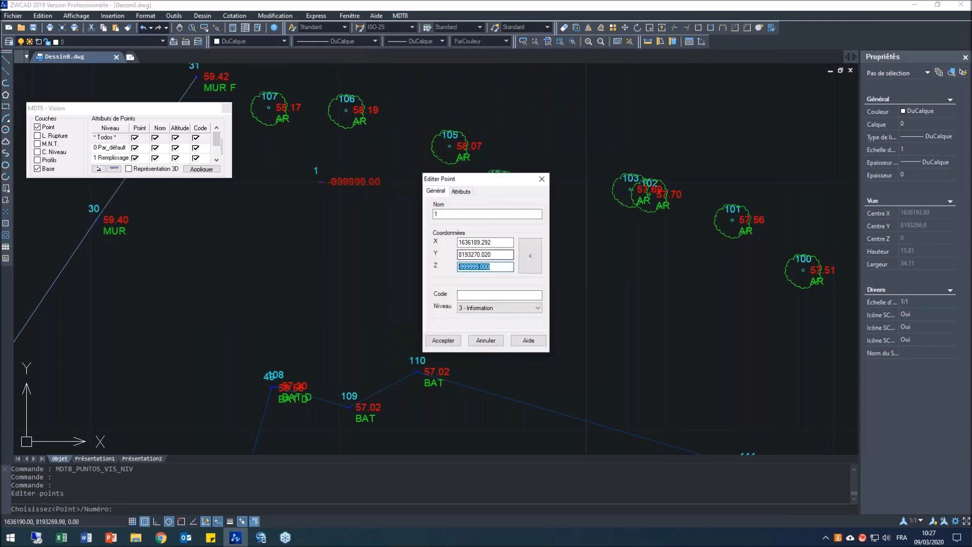
left_click(443, 340)
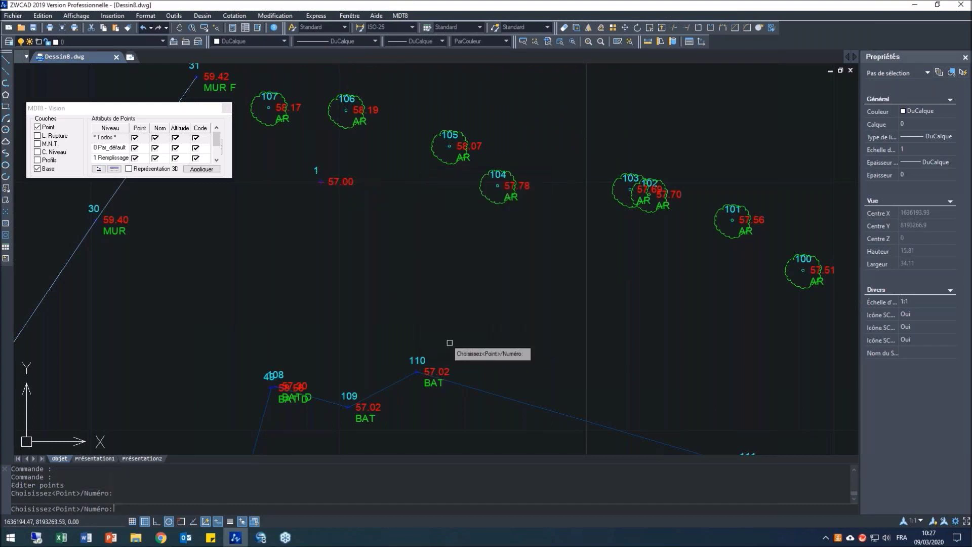
left_click(227, 109)
scroll(364, 243, "down", 5)
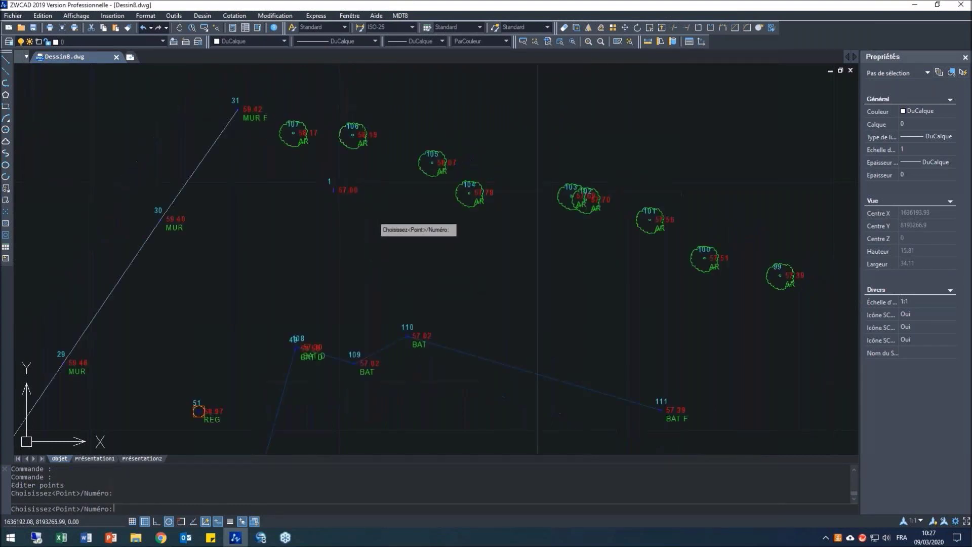
- Compute the terrain model Dessin8.SUP from points and break lines with a 50.000 maximum length, drawing the complete triangulation on layer MNT-TRIANGULATION
left_click(628, 42)
left_click(400, 15)
mouse_move(428, 91)
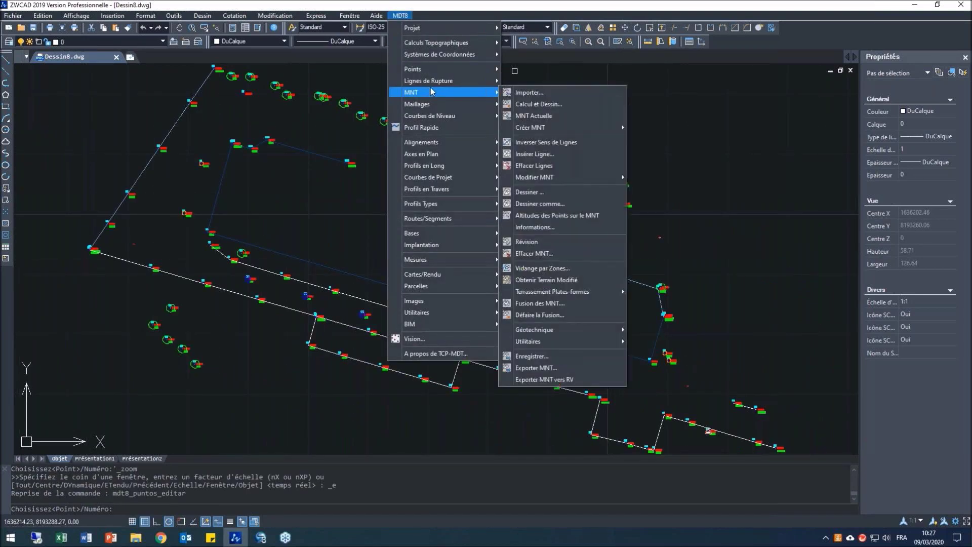
left_click(538, 104)
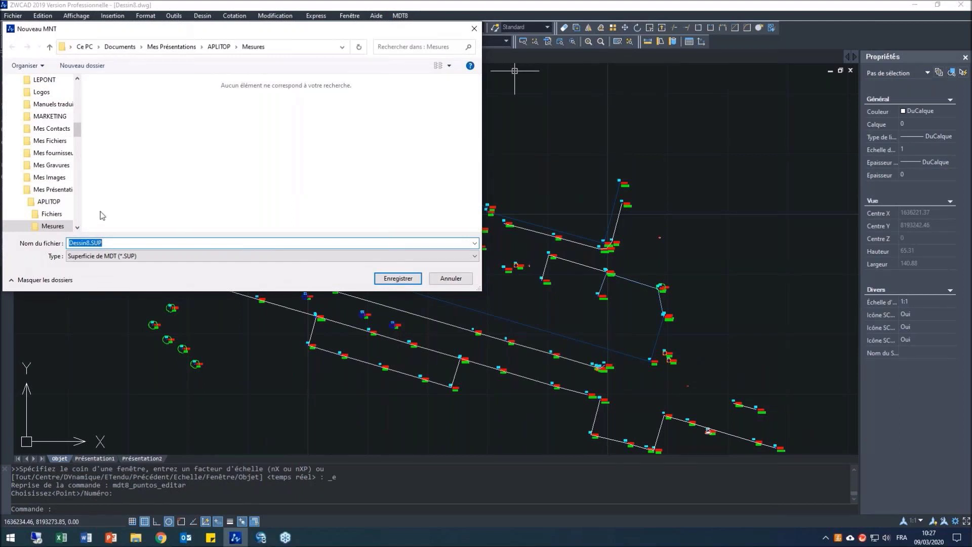
left_click(398, 279)
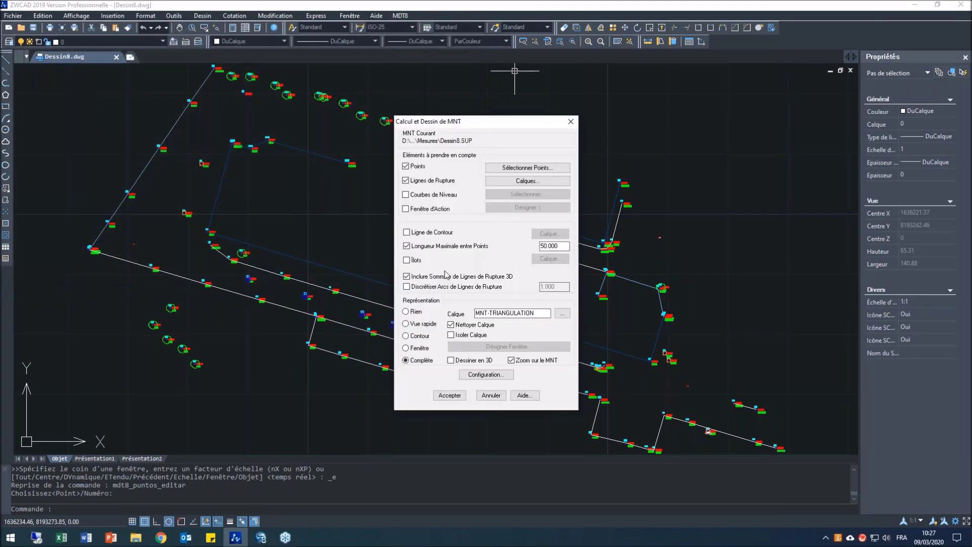
double_click(564, 246)
left_click_drag(543, 313, 445, 314)
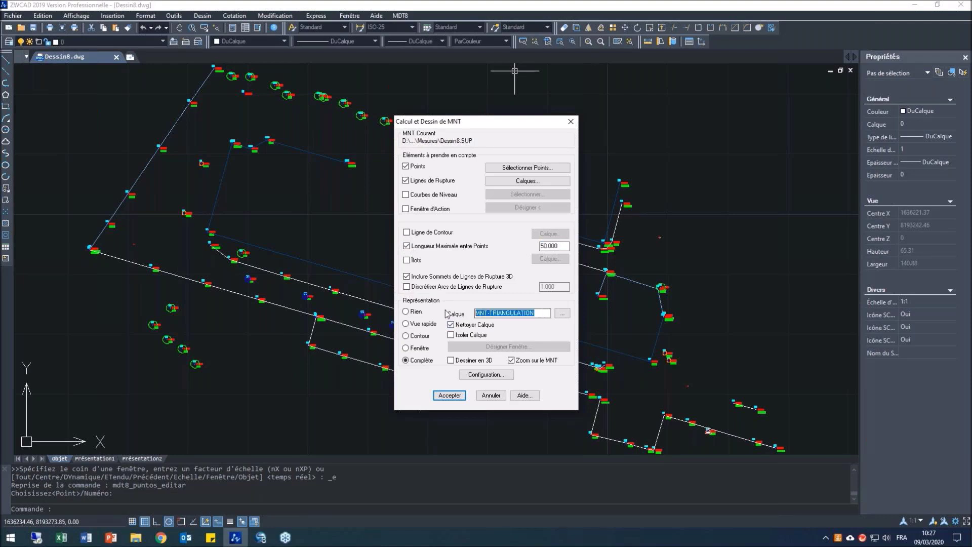
left_click(505, 311)
left_click(449, 395)
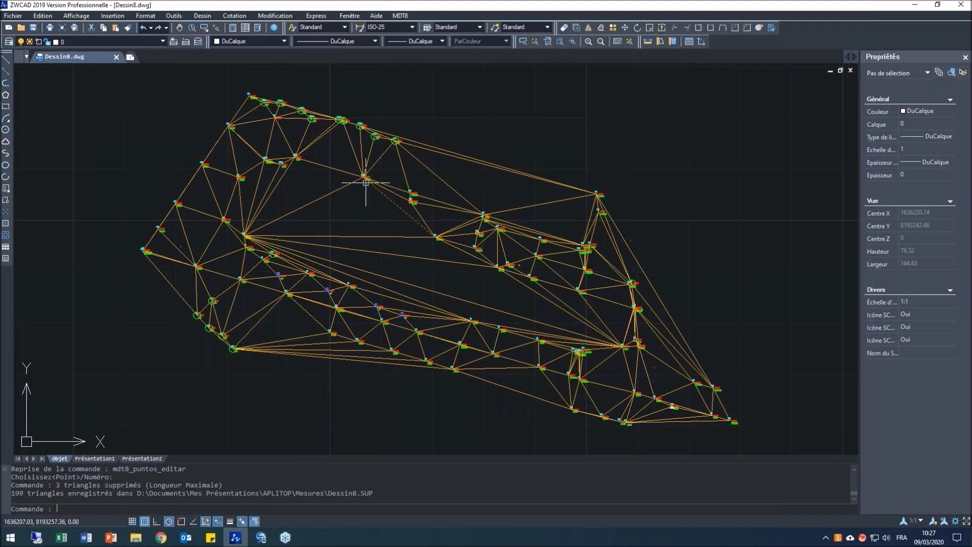
- Delete the current terrain model and its drawn triangulation
left_click(410, 17)
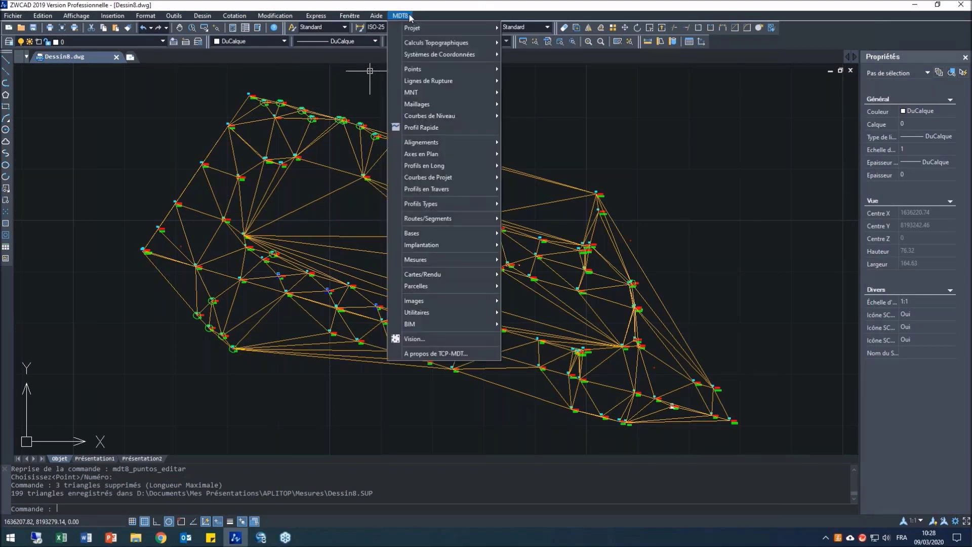
mouse_move(424, 94)
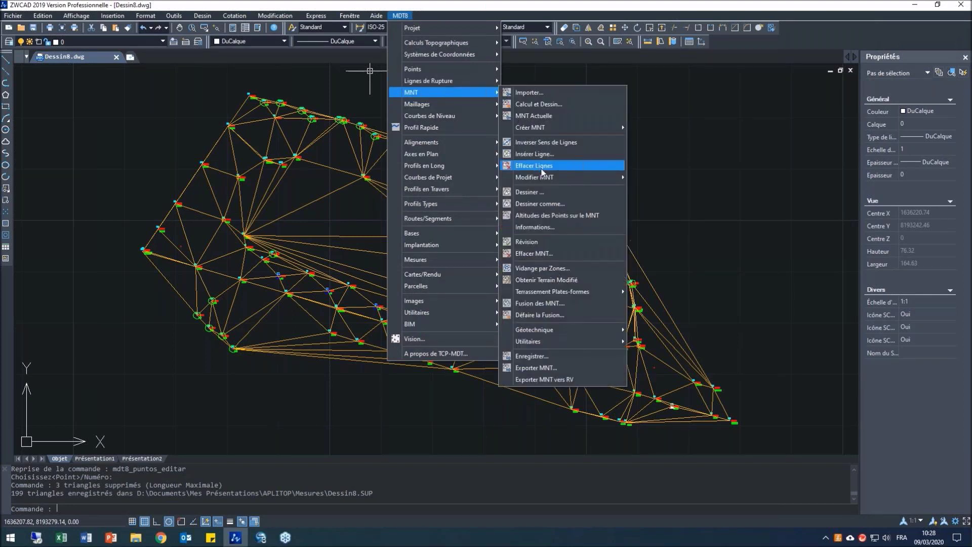
left_click(535, 253)
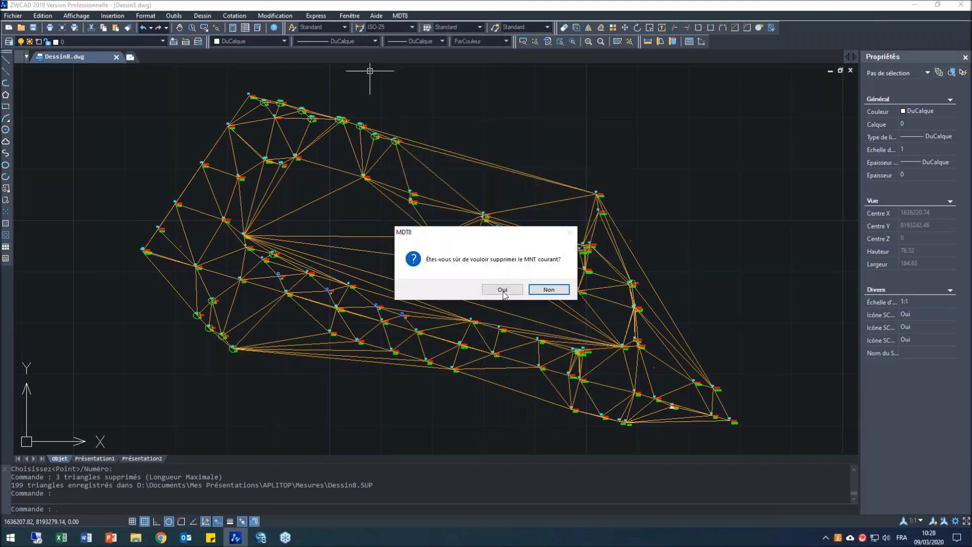
left_click(503, 290)
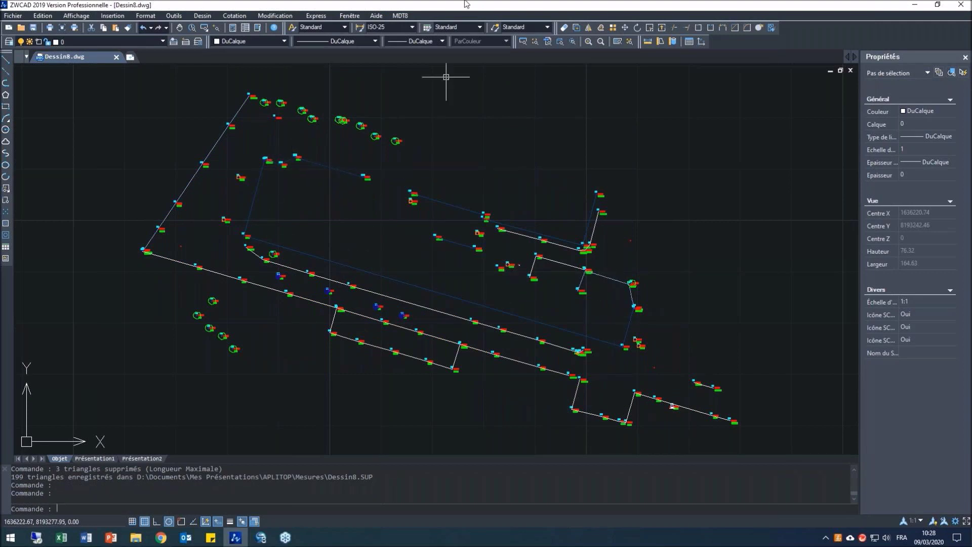
- Start drawing break-line islands and enable object snapping to nodes (Nodal)
left_click(399, 16)
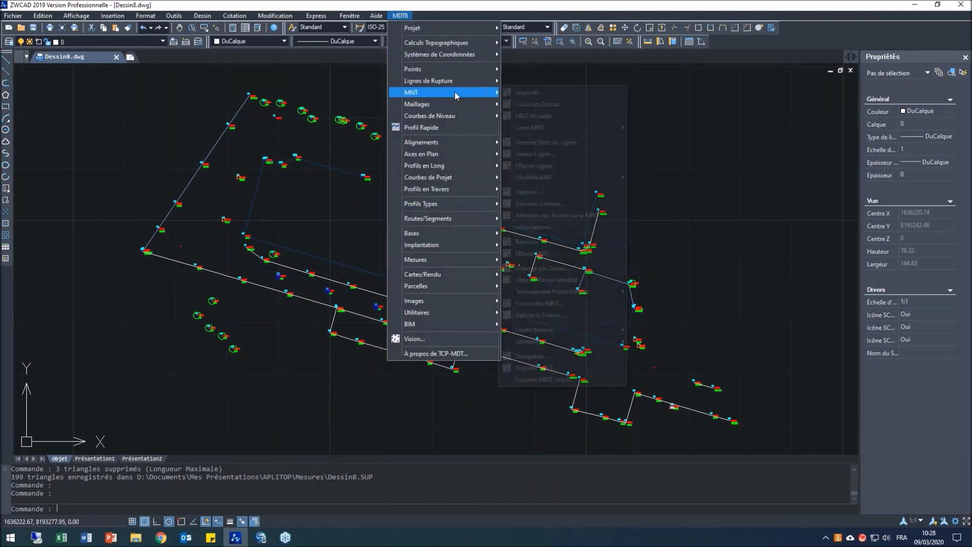
mouse_move(457, 80)
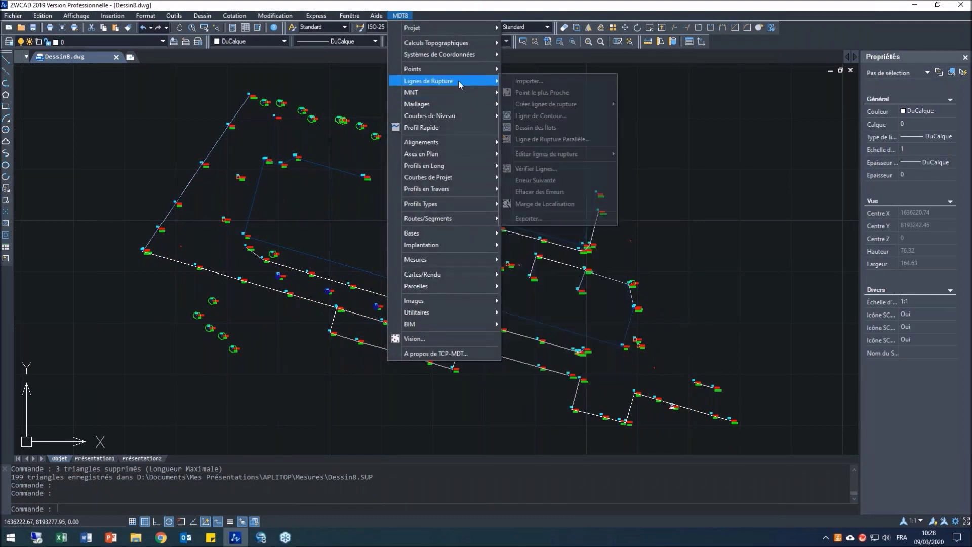
left_click(540, 127)
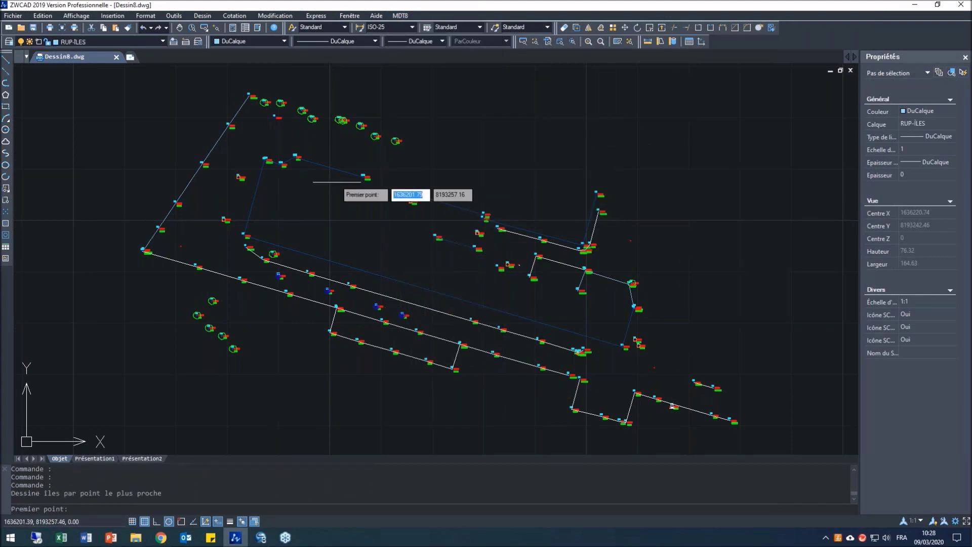
left_click(181, 523)
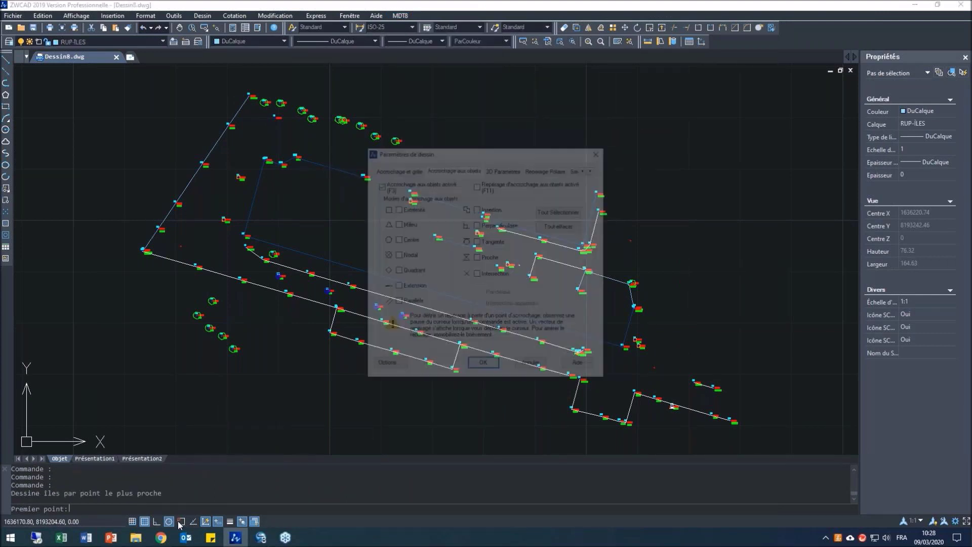
left_click(404, 259)
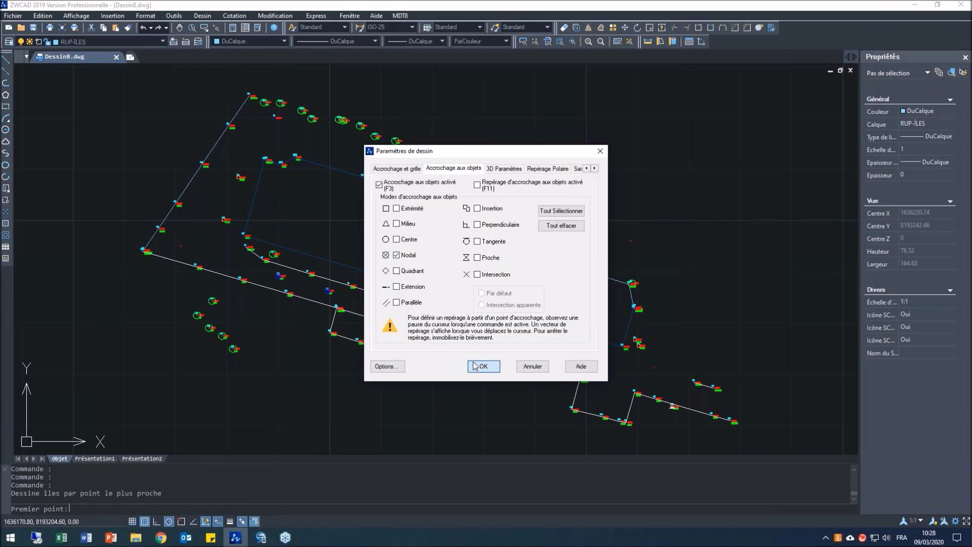
left_click(483, 366)
- Trace a closed island on layer RUP-ÎLES around the central building area, snapping to the surveyed points along its edge
left_click(363, 177)
left_click(295, 156)
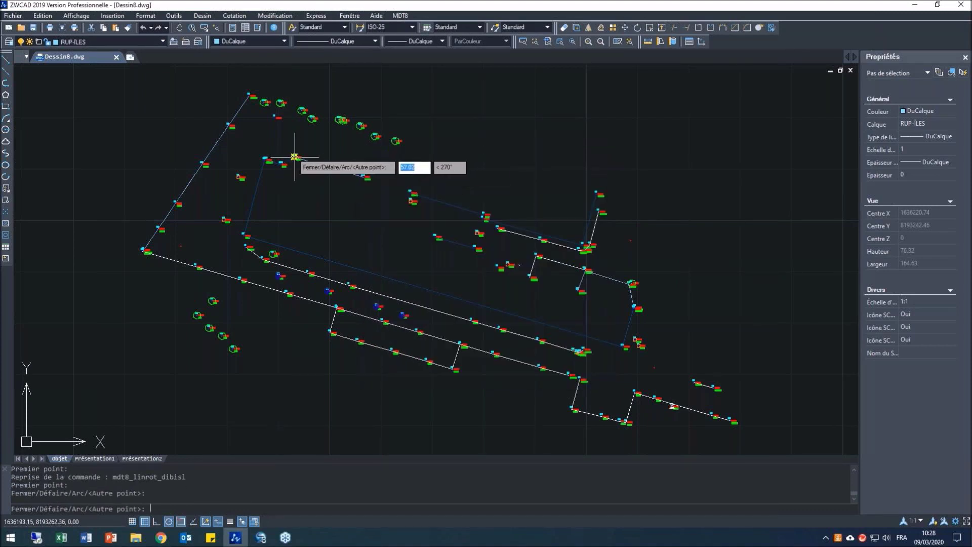
left_click(264, 160)
left_click(265, 160)
left_click(244, 233)
left_click(622, 346)
left_click(634, 306)
left_click(629, 283)
left_click(584, 271)
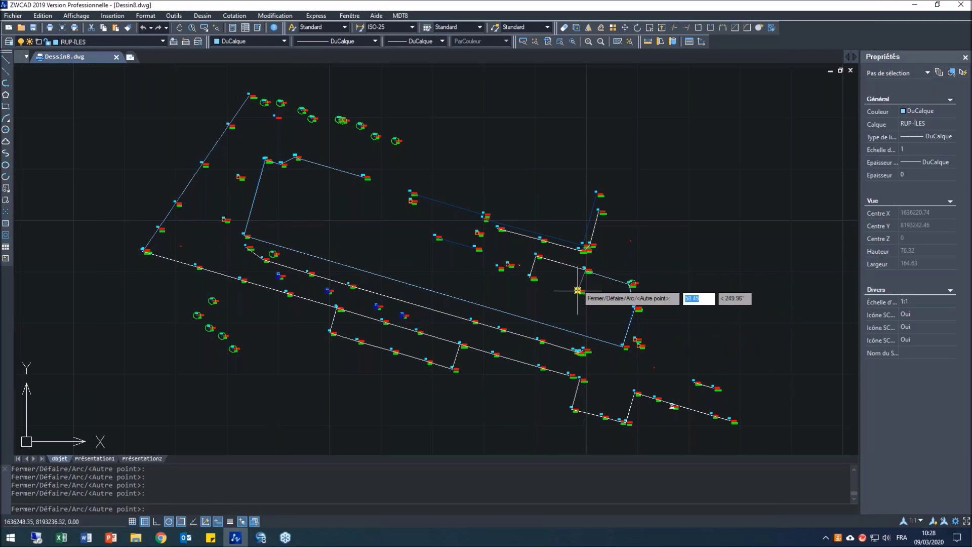
left_click(529, 276)
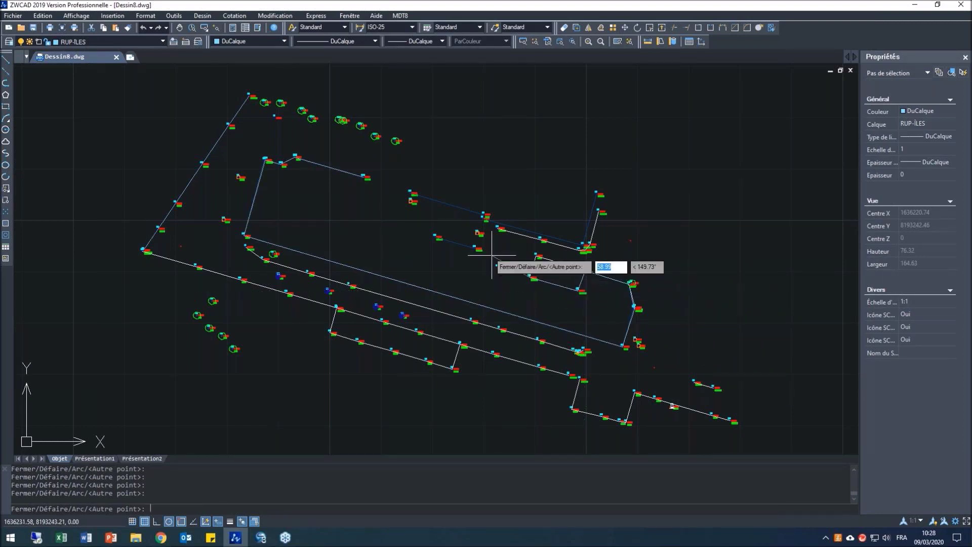
left_click(435, 236)
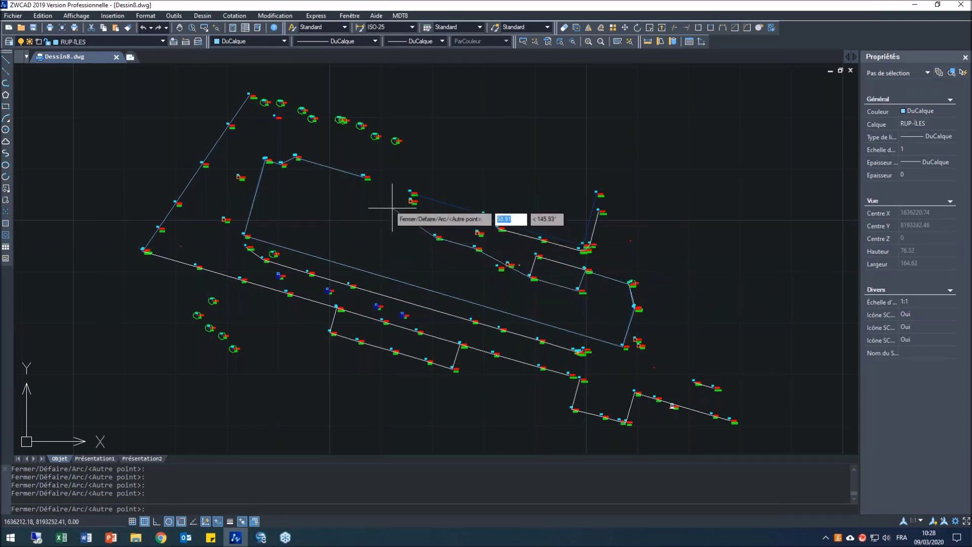
key("Return")
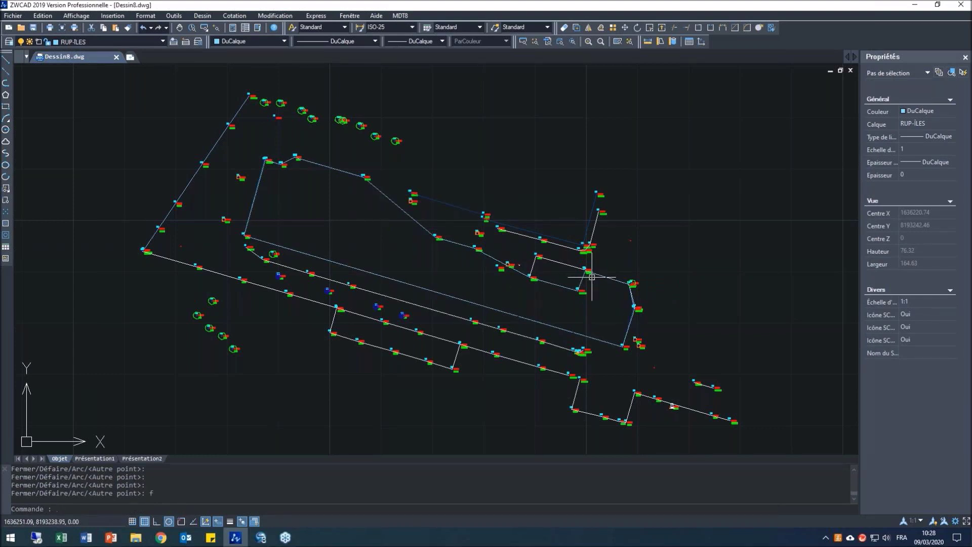
- Recompute the terrain model over the existing Dessin8.SUP, taking islands from layer RUP-ÎLES into account, and draw the complete triangulation
left_click(405, 17)
mouse_move(435, 92)
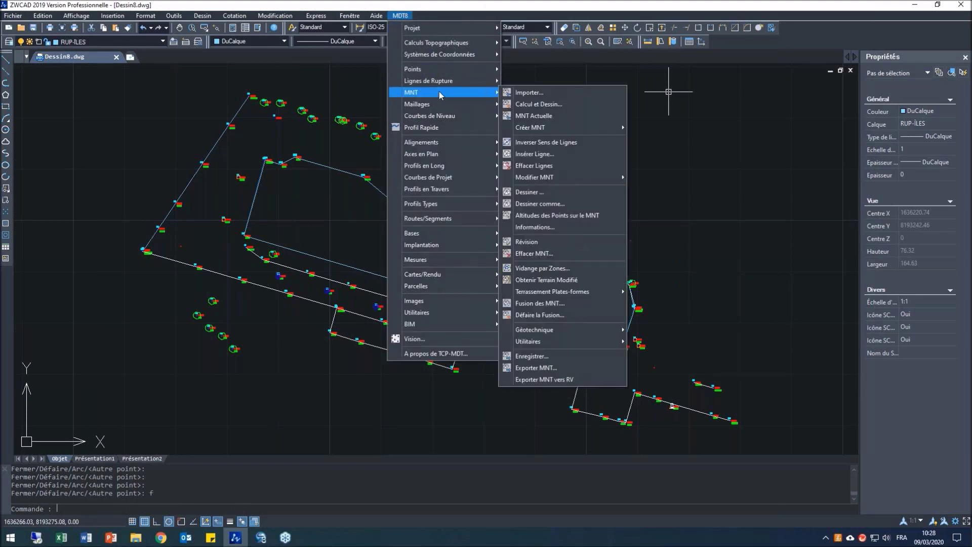
left_click(553, 105)
left_click(388, 278)
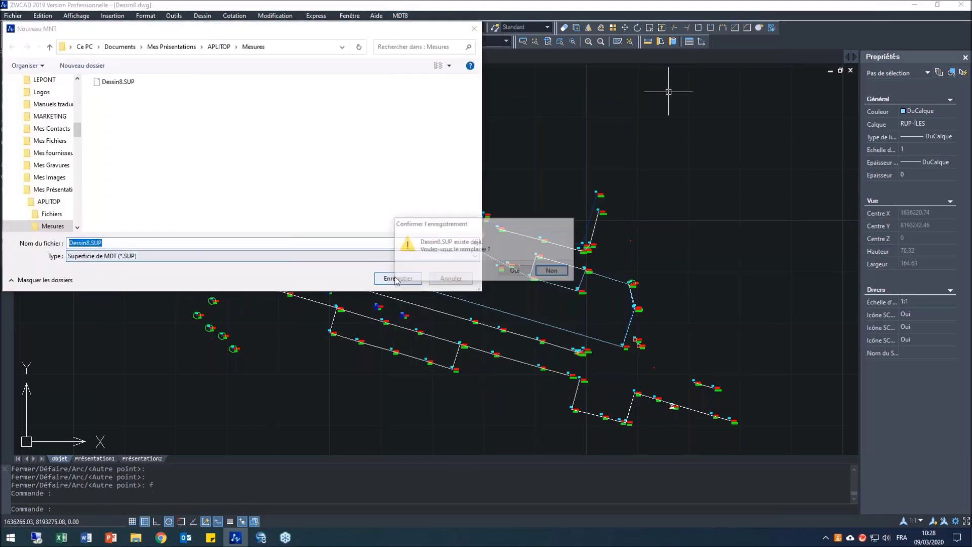
left_click(514, 272)
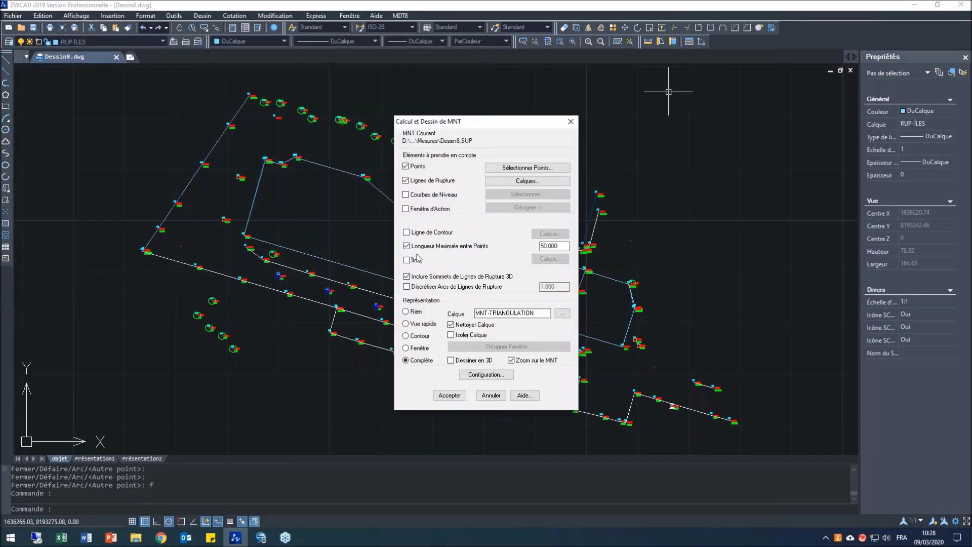
left_click(406, 260)
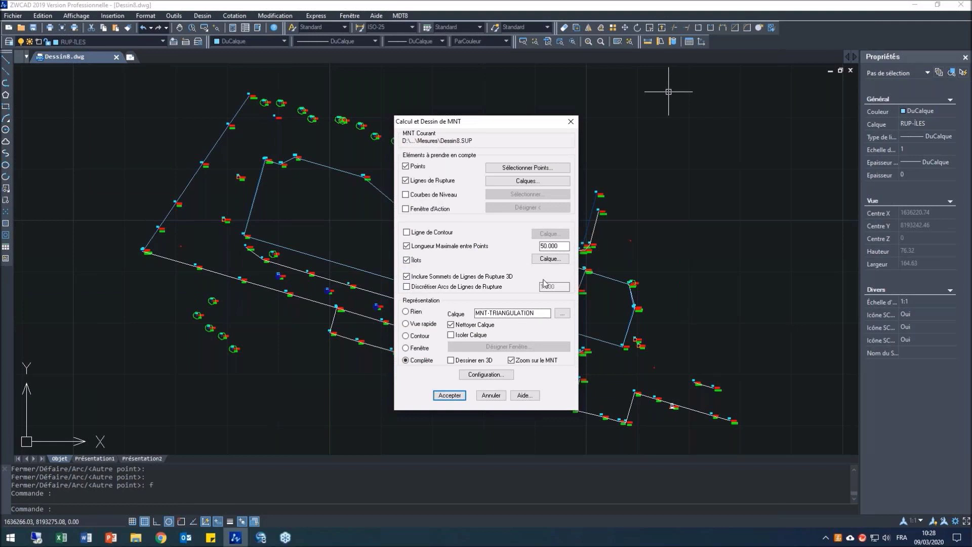
left_click(551, 259)
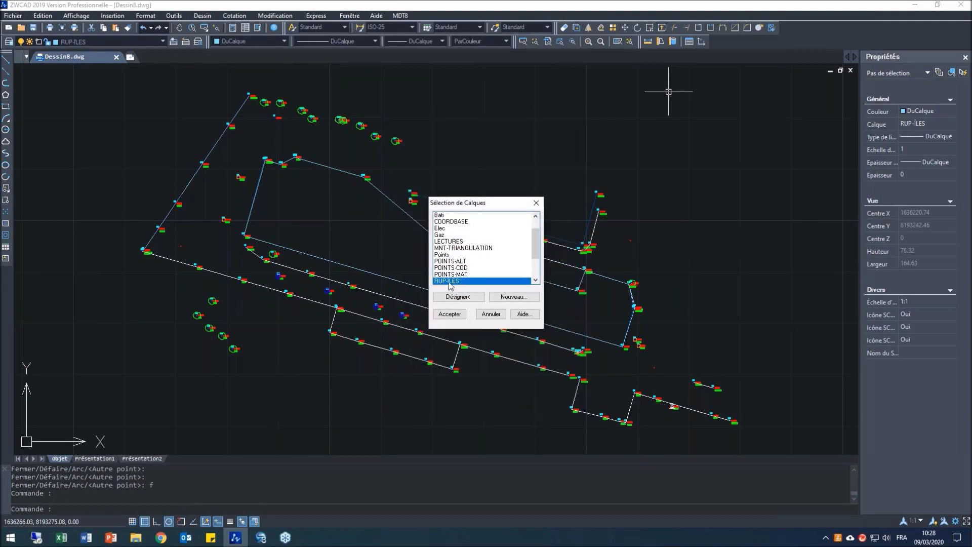
left_click(453, 314)
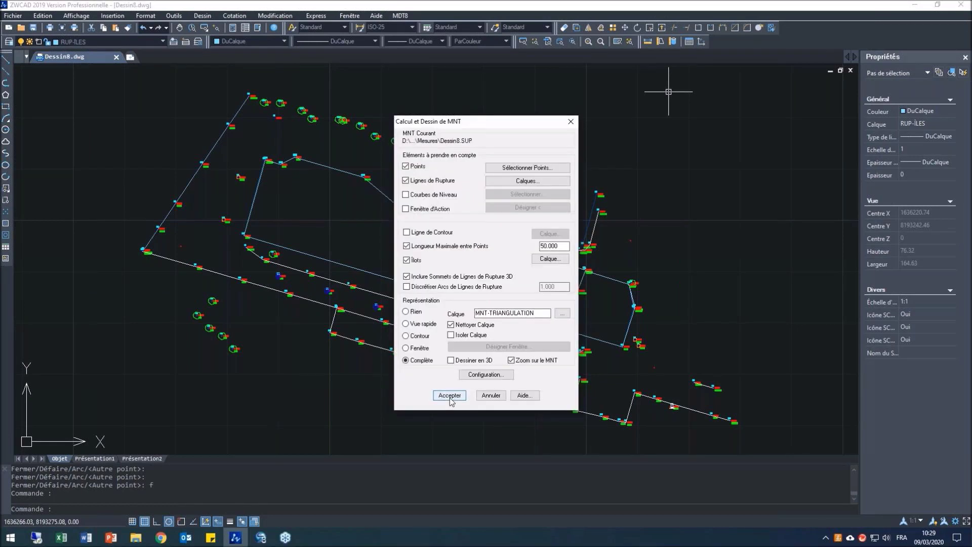
left_click(449, 395)
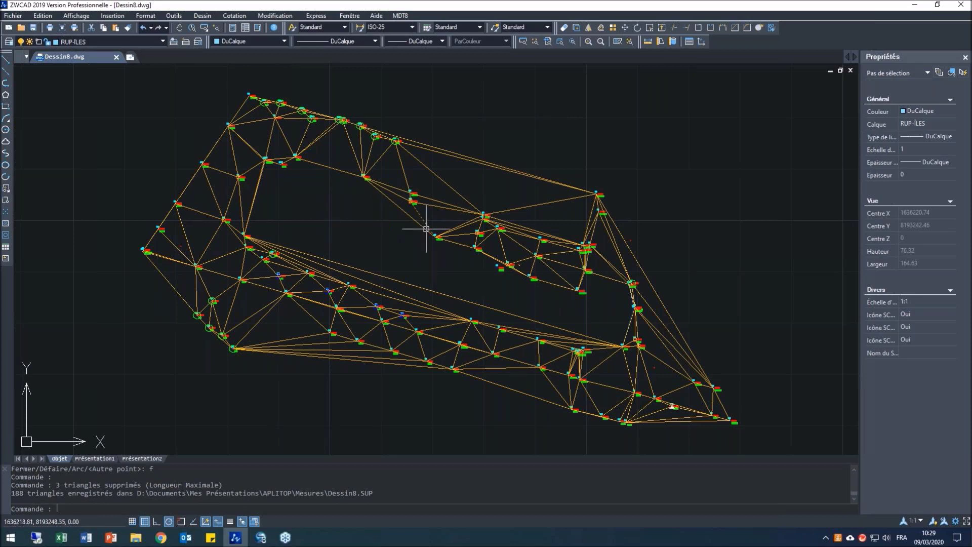
- Set up the contour calculation for Dessin8.SUP with equidistances of 0.020 for intermediate curves and 0.200 for master curves
left_click(406, 16)
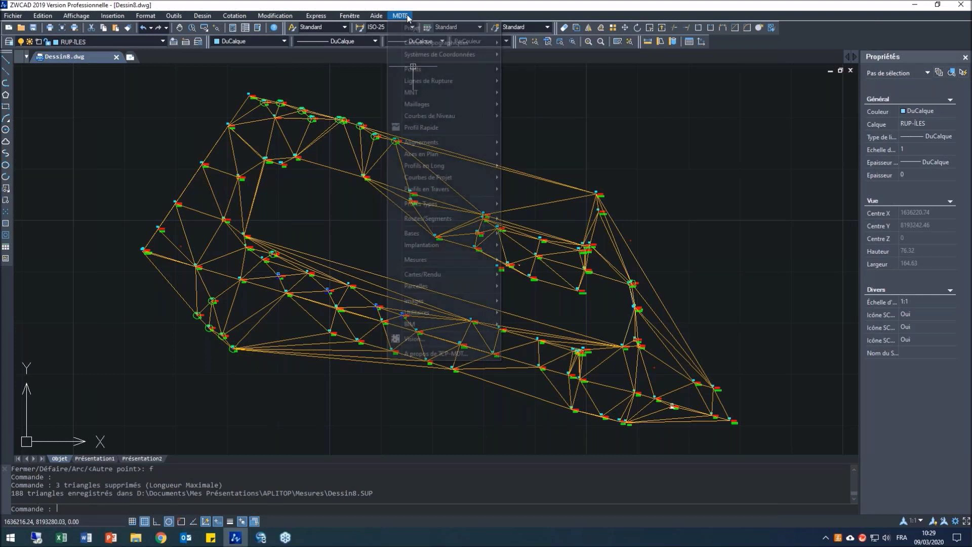
mouse_move(448, 117)
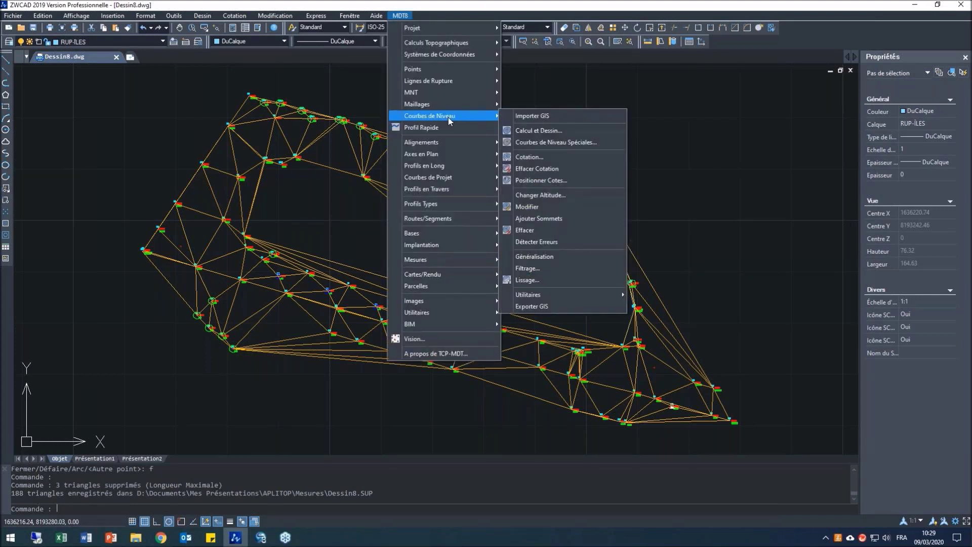
left_click(548, 131)
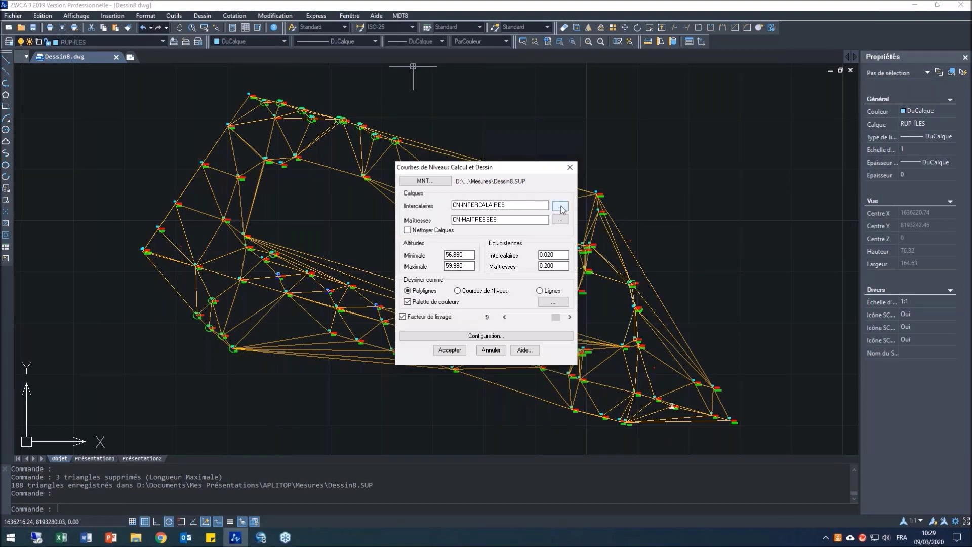
left_click(553, 255)
left_click_drag(553, 256, 549, 254)
left_click(552, 269)
left_click_drag(555, 266, 531, 272)
left_click(557, 266)
left_click_drag(558, 267, 539, 283)
left_click(552, 254)
left_click(556, 256)
- Review the contour drawing configuration, accept the 10-interval colour palette, and draw the contours as polylines with smoothing factor 9
left_click(488, 337)
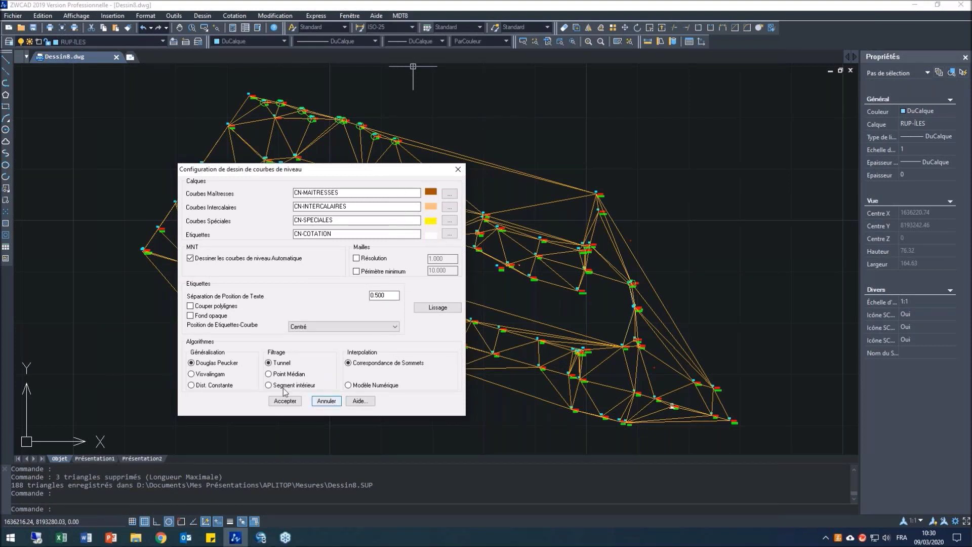
left_click(318, 401)
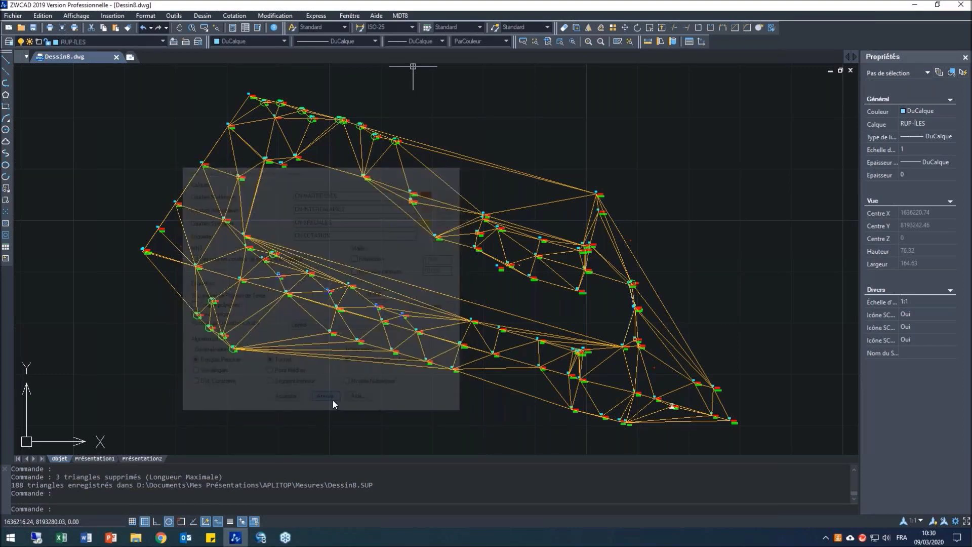
left_click(561, 302)
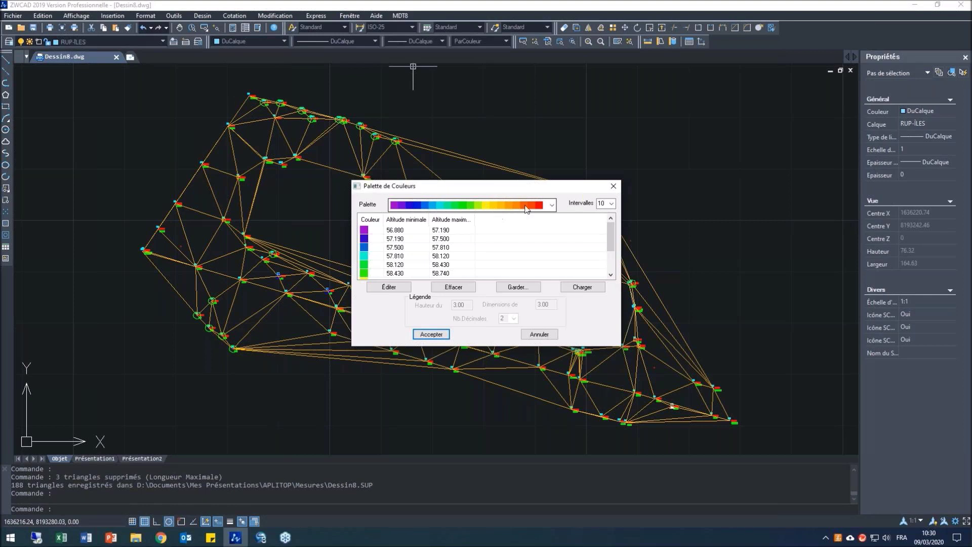
left_click(431, 334)
double_click(554, 255)
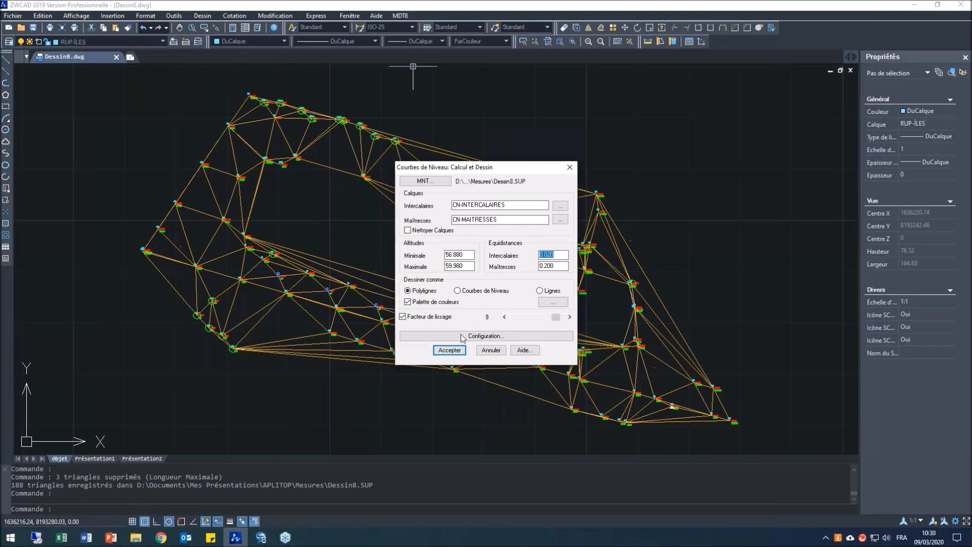
left_click(456, 353)
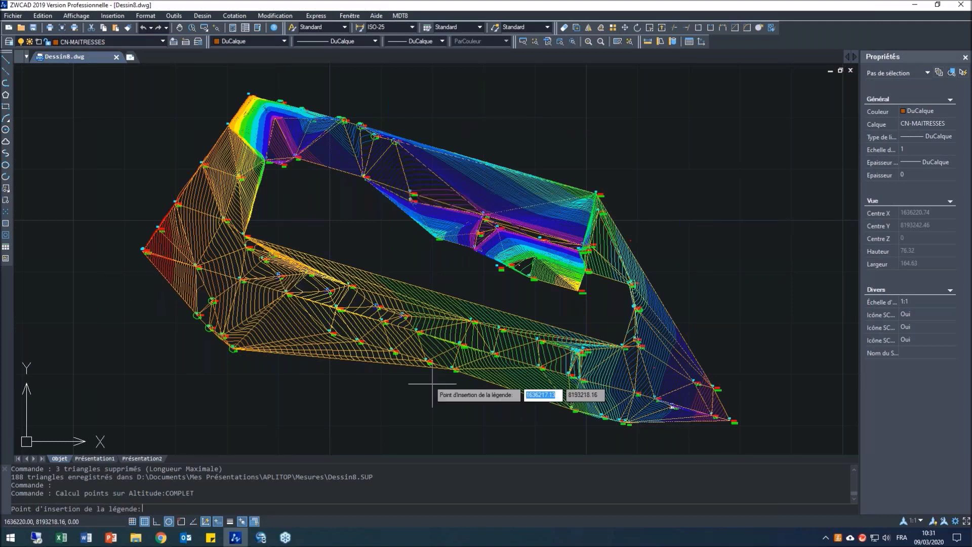
- Label the CN-MAITRESSES contours automatically on layer CN-COTATION, using Standard text 0.500 high with 2 decimals
left_click(404, 17)
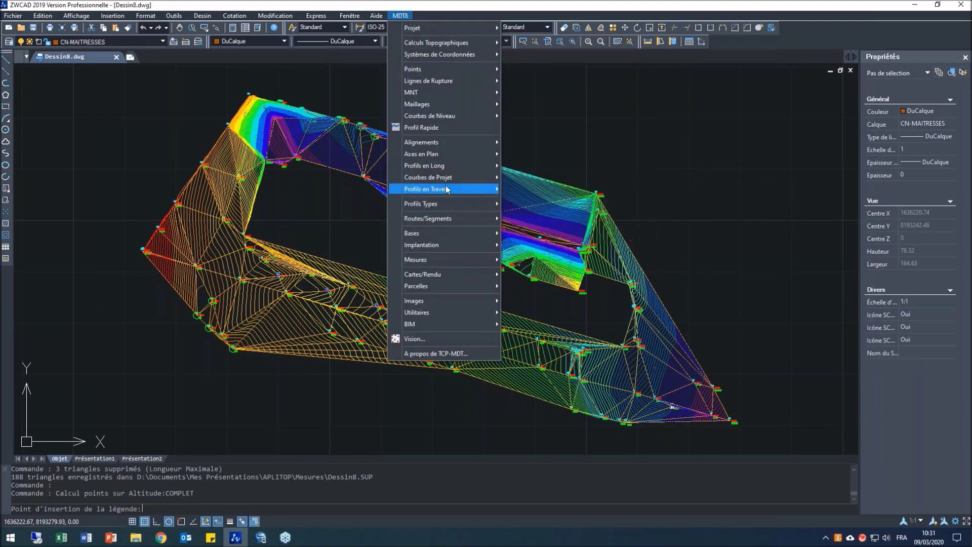
mouse_move(462, 167)
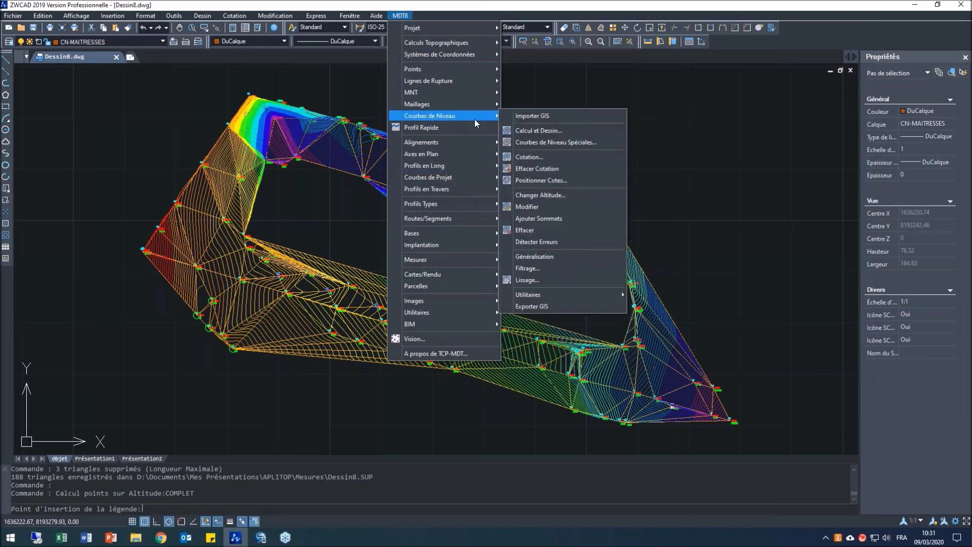
left_click(532, 157)
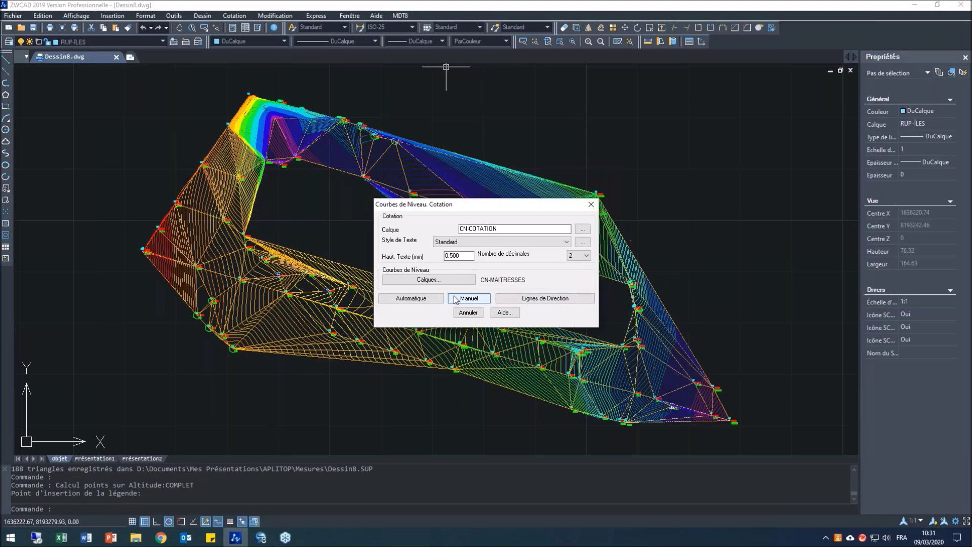
left_click(427, 303)
- Examine the automatic elevation labels along the edges of the contoured terrain
scroll(426, 390, "up", 1)
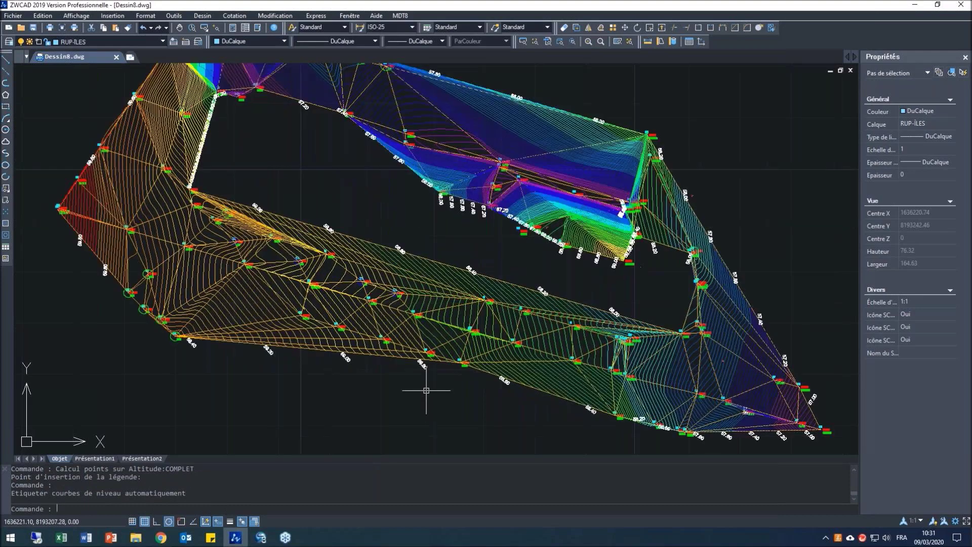
scroll(426, 390, "up", 5)
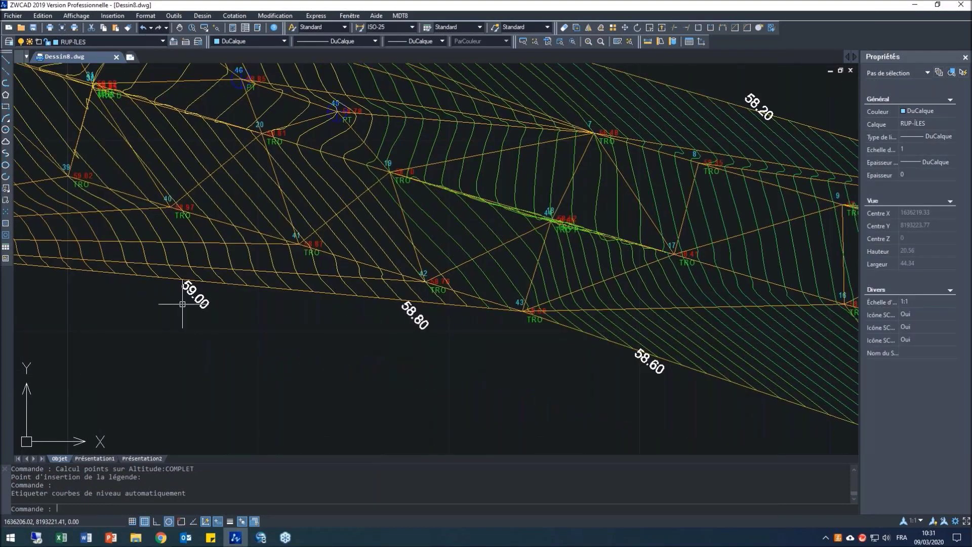
scroll(182, 304, "down", 4)
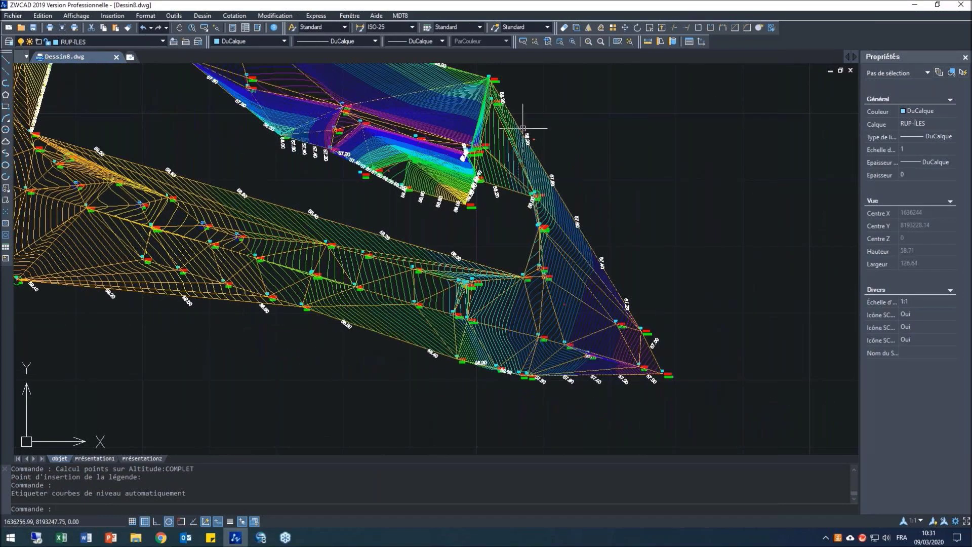
scroll(501, 134, "down", 2)
scroll(286, 114, "up", 5)
scroll(364, 280, "up", 8)
scroll(664, 227, "down", 9)
scroll(686, 247, "up", 2)
scroll(686, 247, "down", 4)
- Add one manual elevation label to a contour in the northern strip, between the building corner and the trees, on layer CN-COTATION
left_click(400, 16)
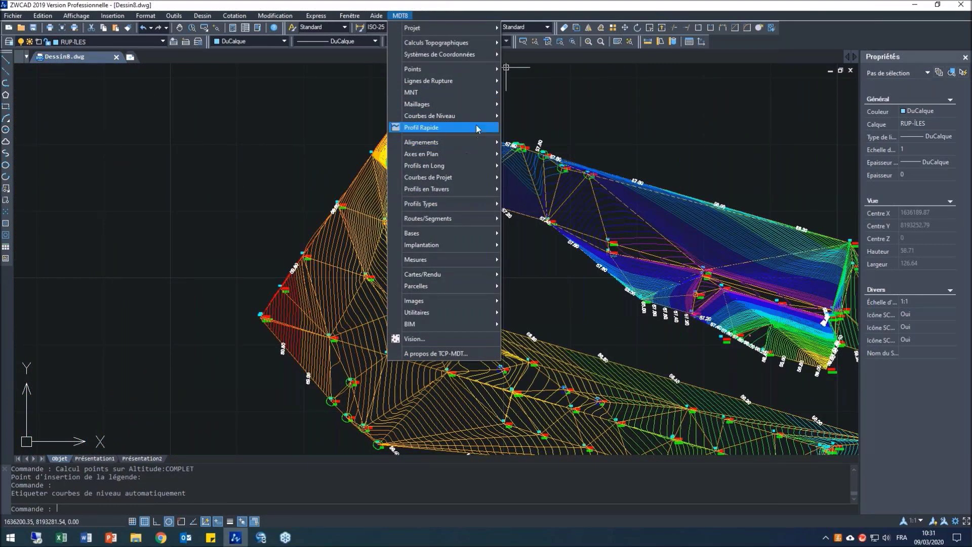
mouse_move(489, 116)
left_click(529, 156)
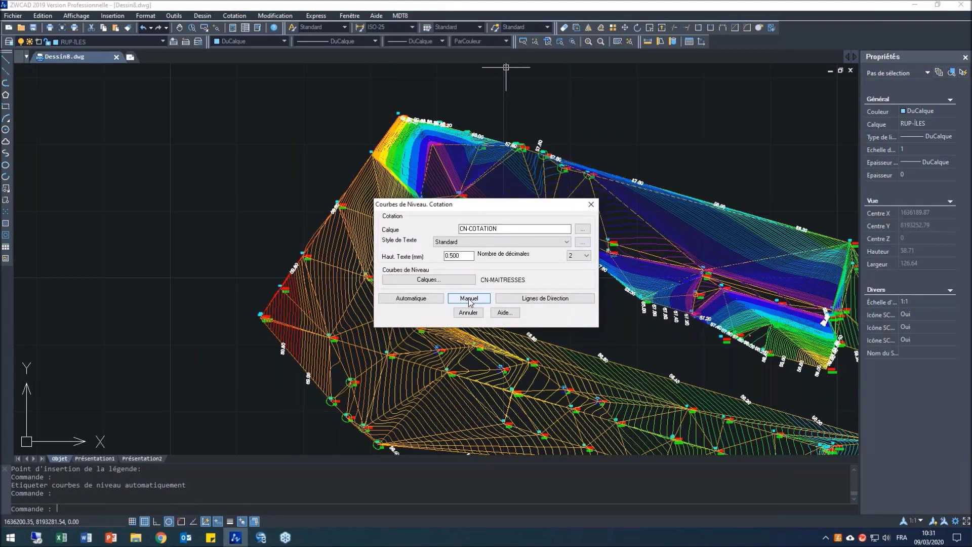
left_click(469, 299)
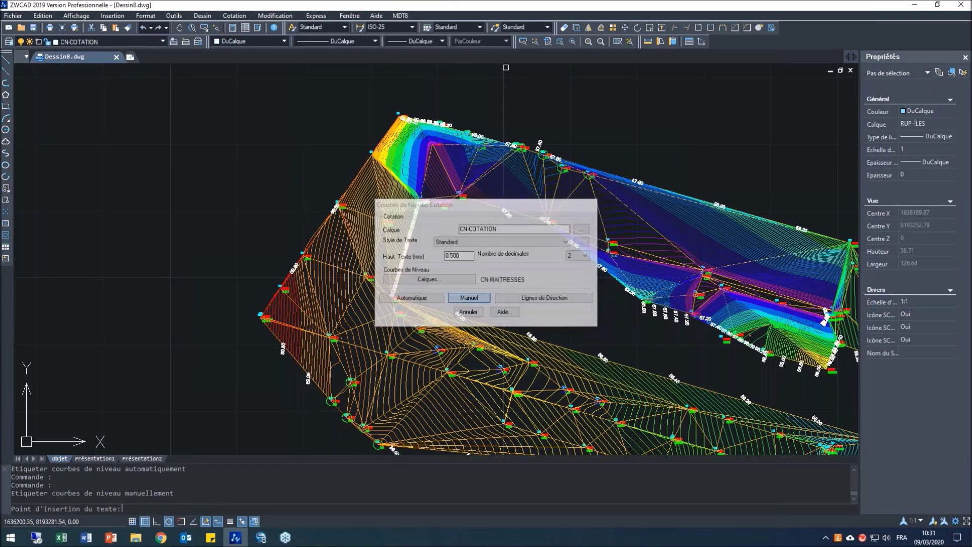
scroll(549, 213, "up", 2)
scroll(560, 213, "up", 3)
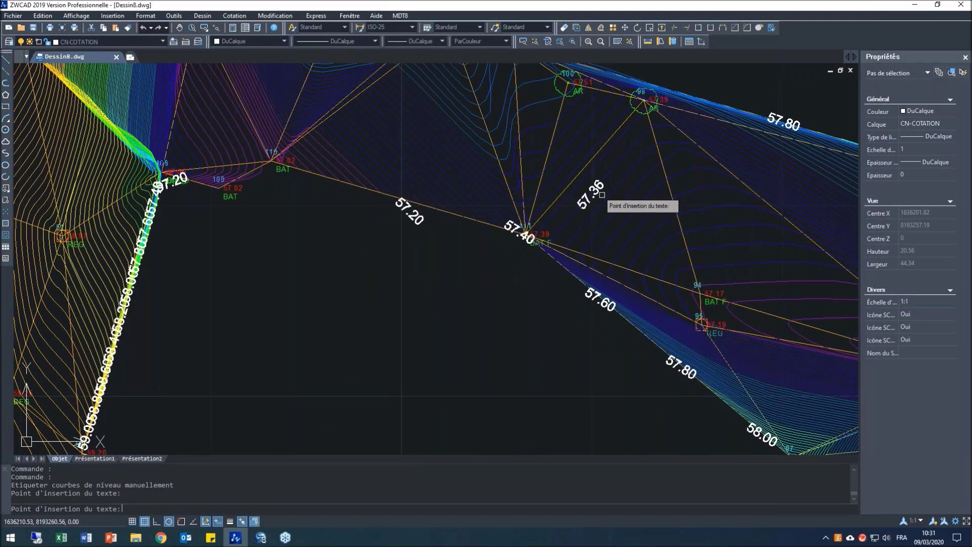
scroll(602, 193, "down", 2)
scroll(605, 189, "up", 3)
scroll(606, 185, "down", 5)
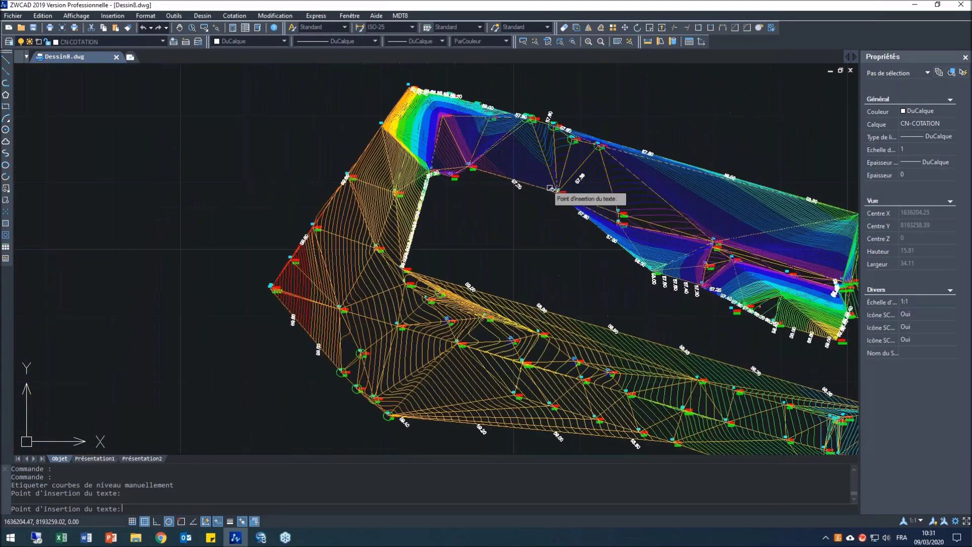
scroll(714, 298, "down", 1)
scroll(716, 274, "up", 1)
scroll(716, 273, "up", 3)
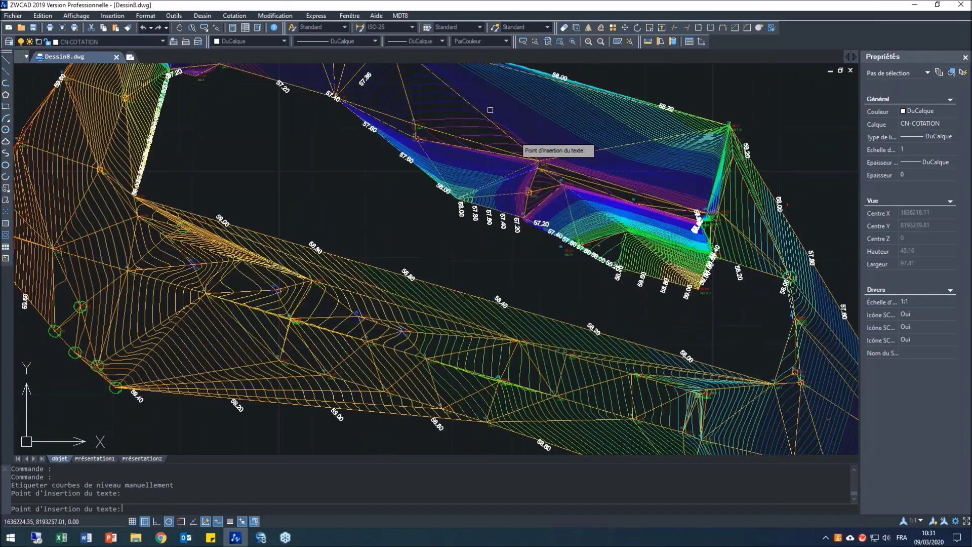
- Label the master contours along a direction line crossing the north-eastern strip from its outer edge to the island
left_click(400, 16)
mouse_move(467, 118)
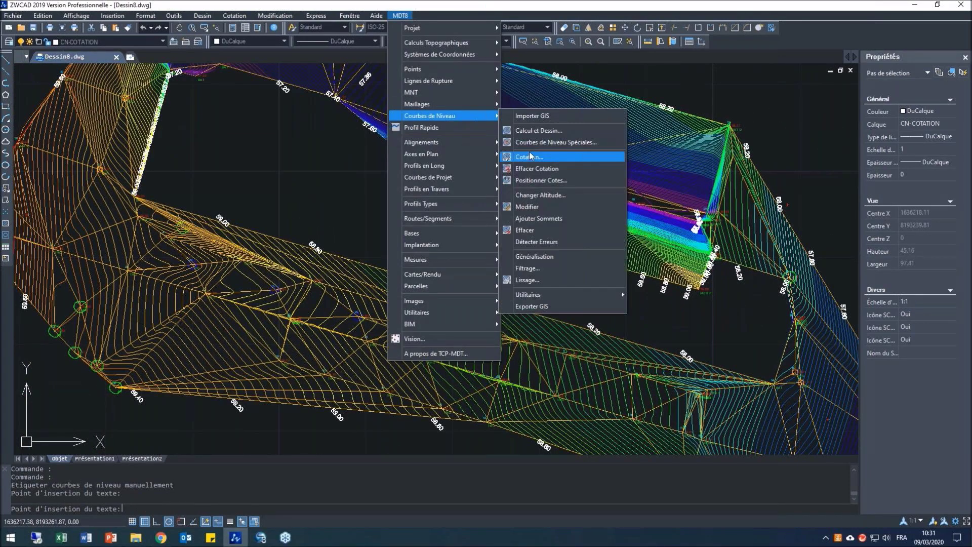
left_click(530, 156)
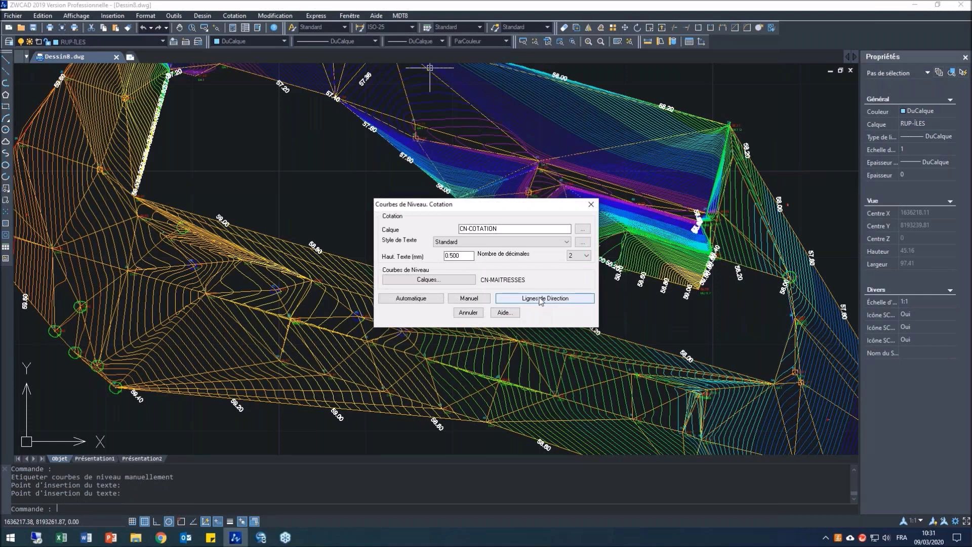
left_click(541, 298)
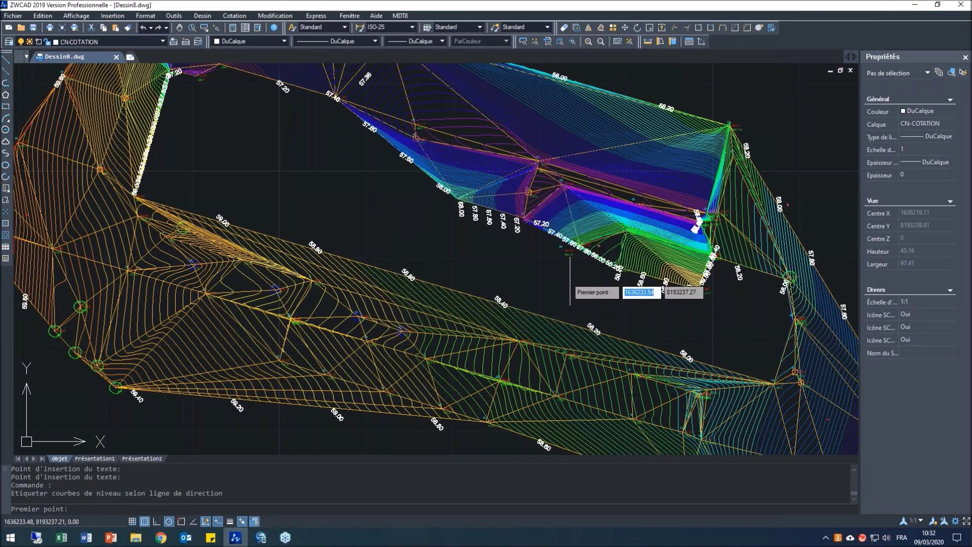
scroll(556, 283, "down", 3)
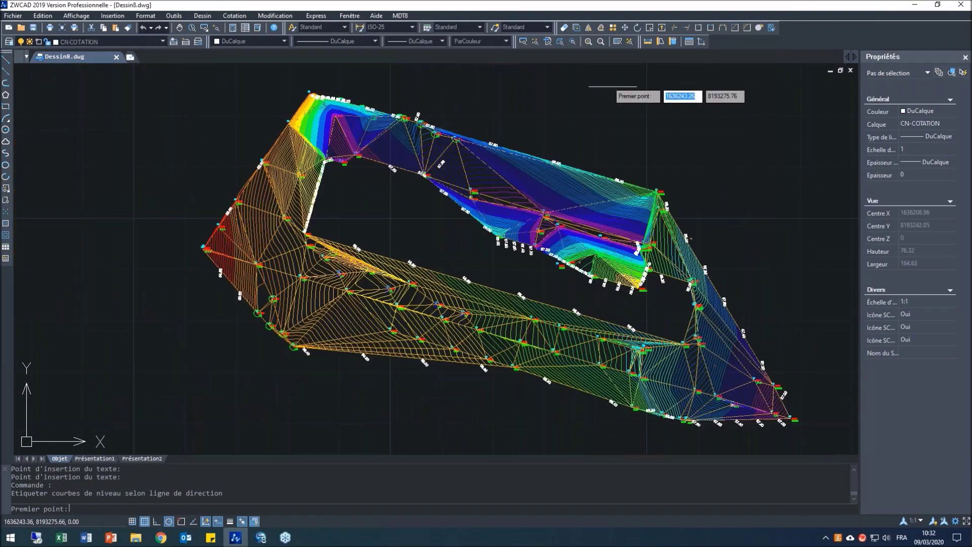
left_click(600, 160)
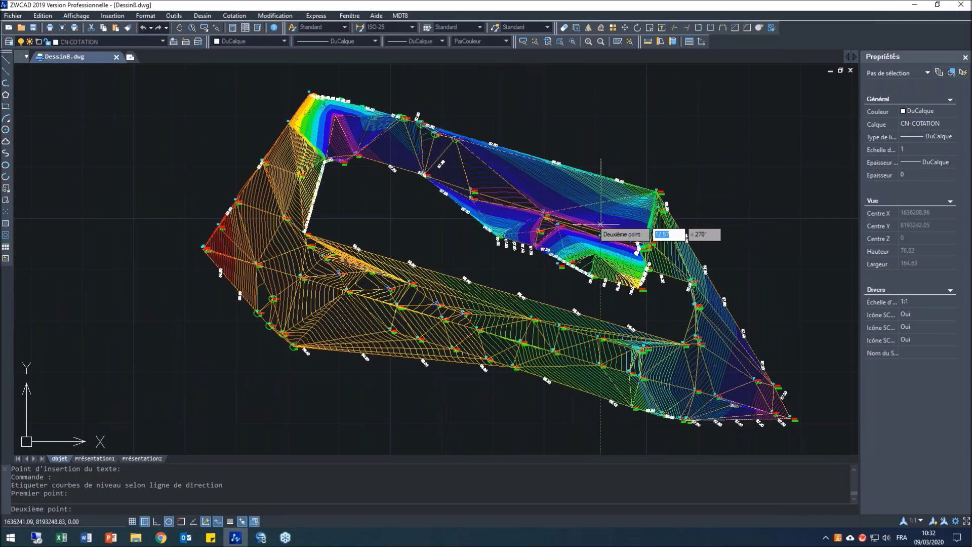
left_click(605, 280)
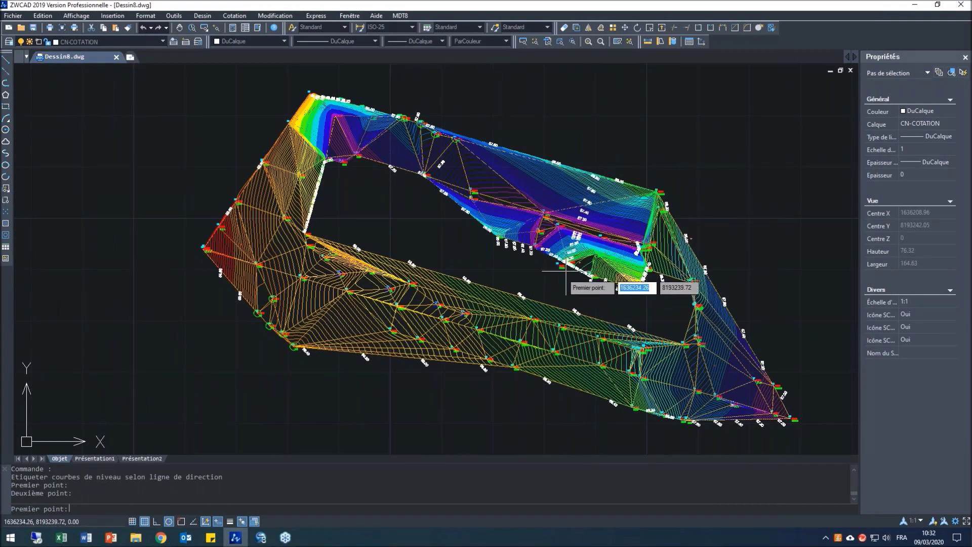
scroll(588, 194, "up", 4)
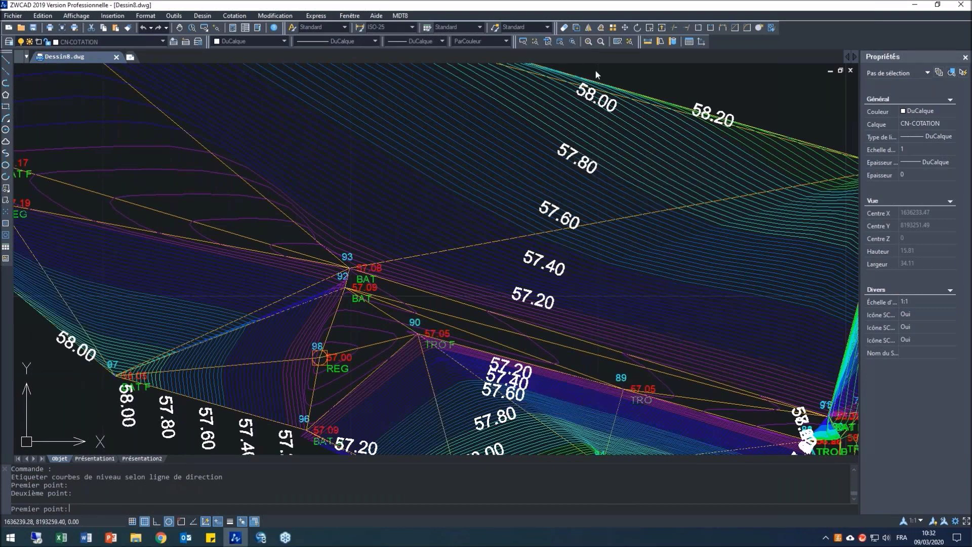
scroll(572, 260, "down", 4)
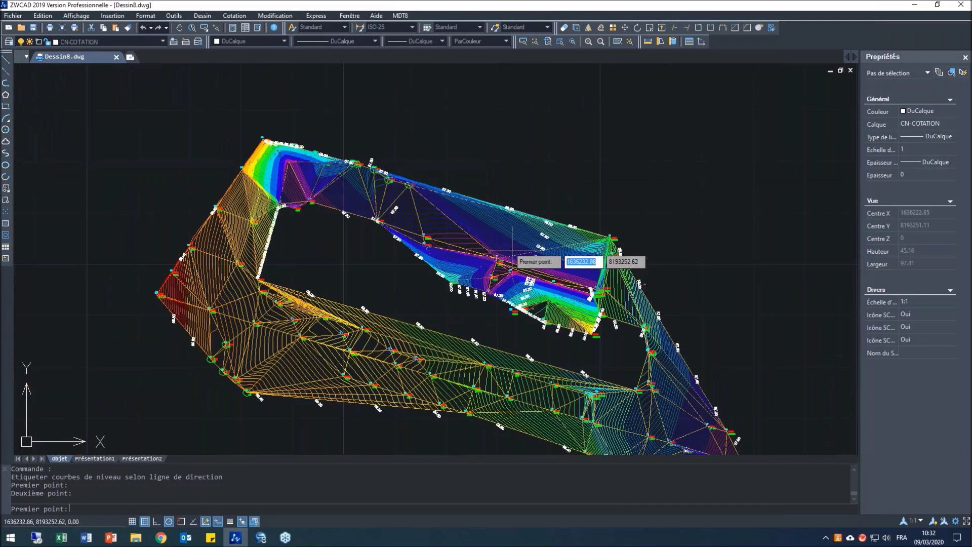
scroll(408, 327, "down", 1)
scroll(421, 370, "up", 3)
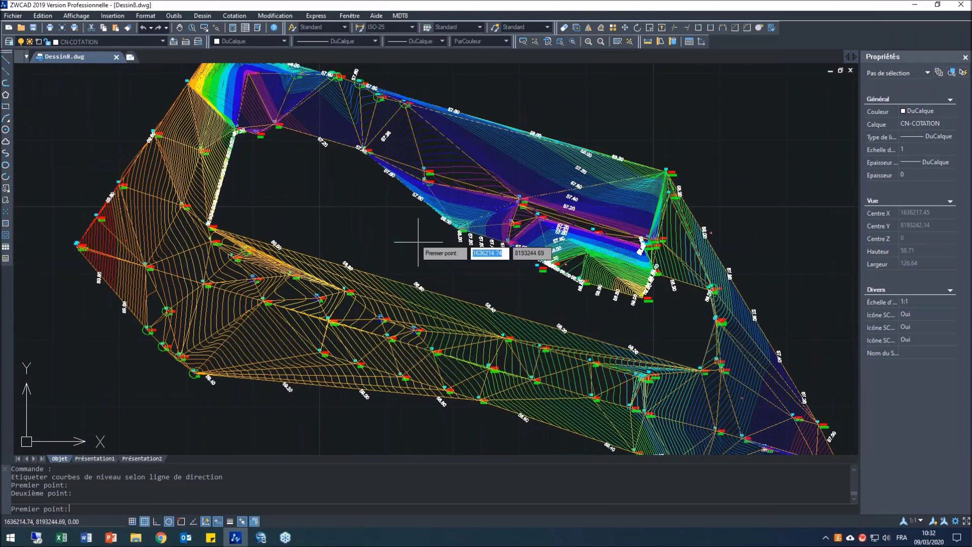
scroll(418, 242, "down", 1)
- Draw labelled coordinate crosses at scale 200 with 20.000 separation and X and Y label intervals of 1, in a window enclosing the whole terrain
left_click(400, 16)
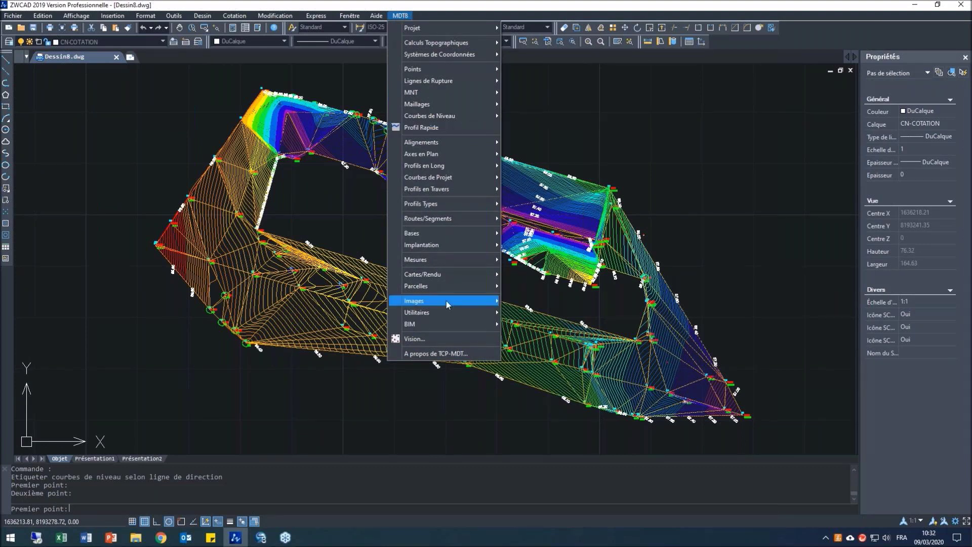
left_click(461, 303)
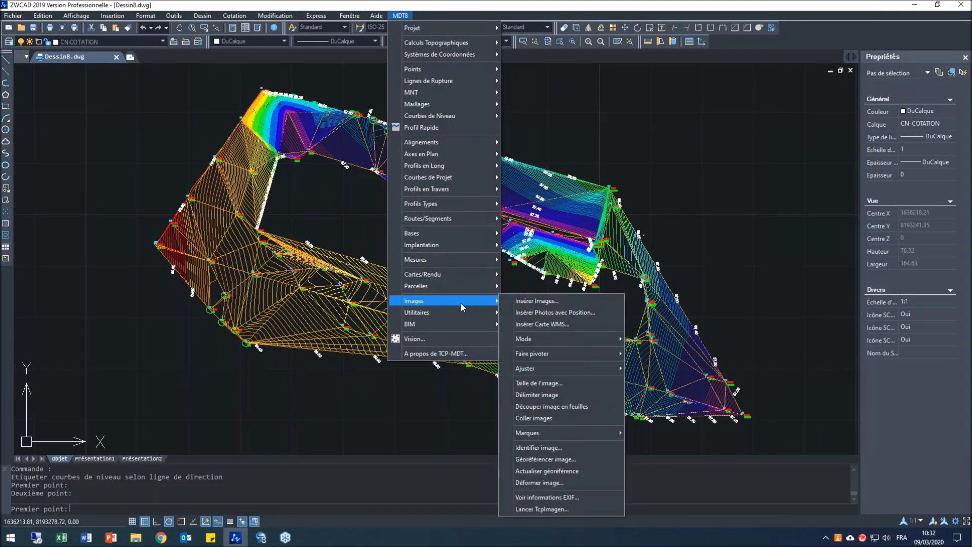
left_click(463, 315)
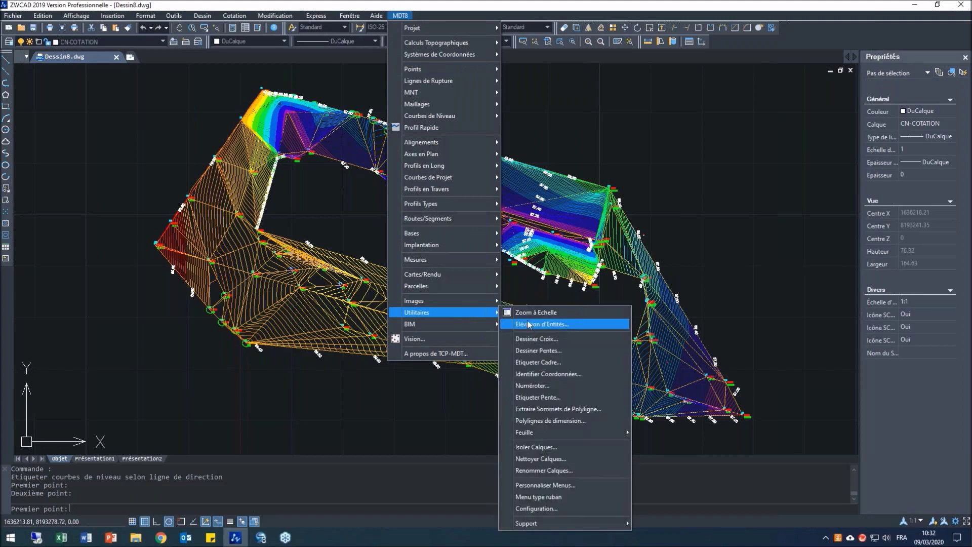
left_click(546, 338)
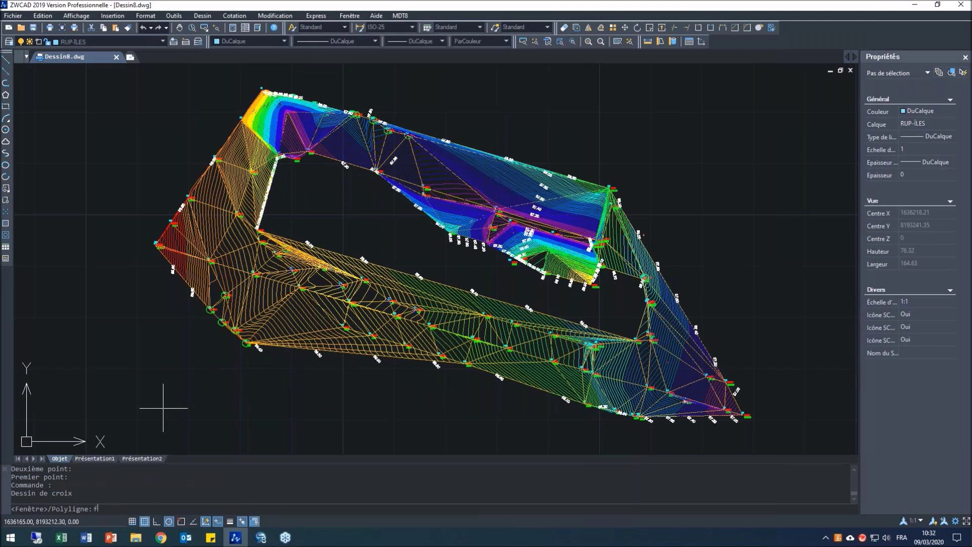
type("f")
key("Return")
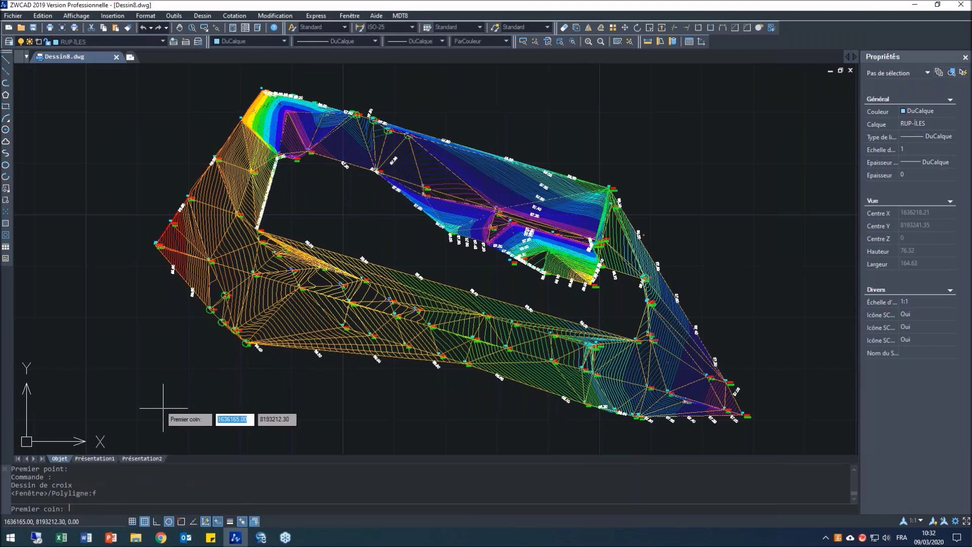
left_click(130, 428)
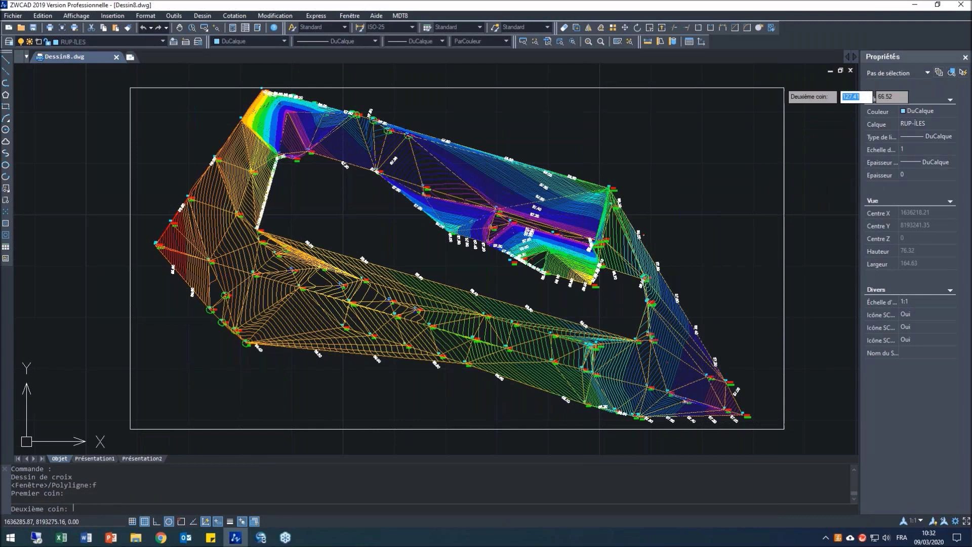
left_click(822, 82)
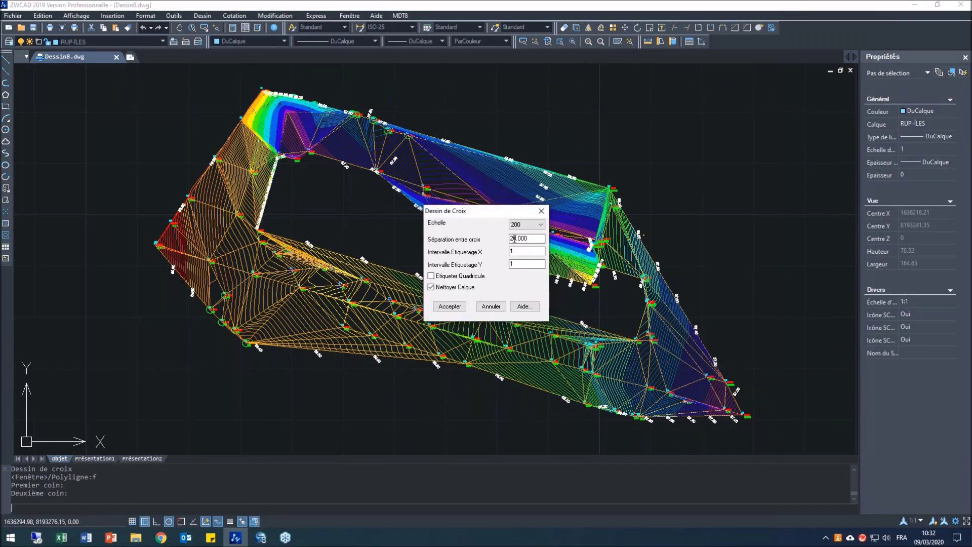
left_click_drag(530, 238, 510, 237)
left_click(518, 263)
left_click(450, 306)
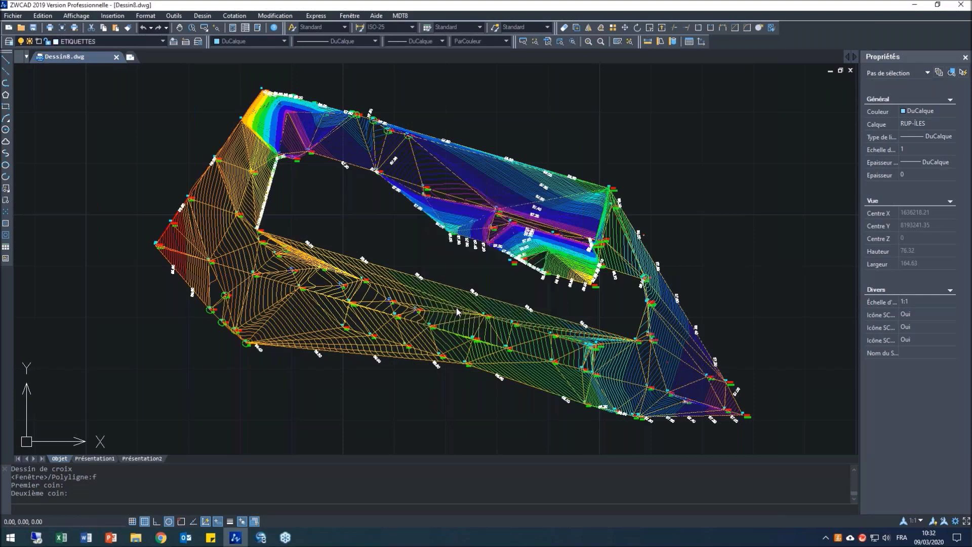
- Examine the coordinate crosses and their X and Y labels around the terrain model
scroll(476, 227, "down", 3)
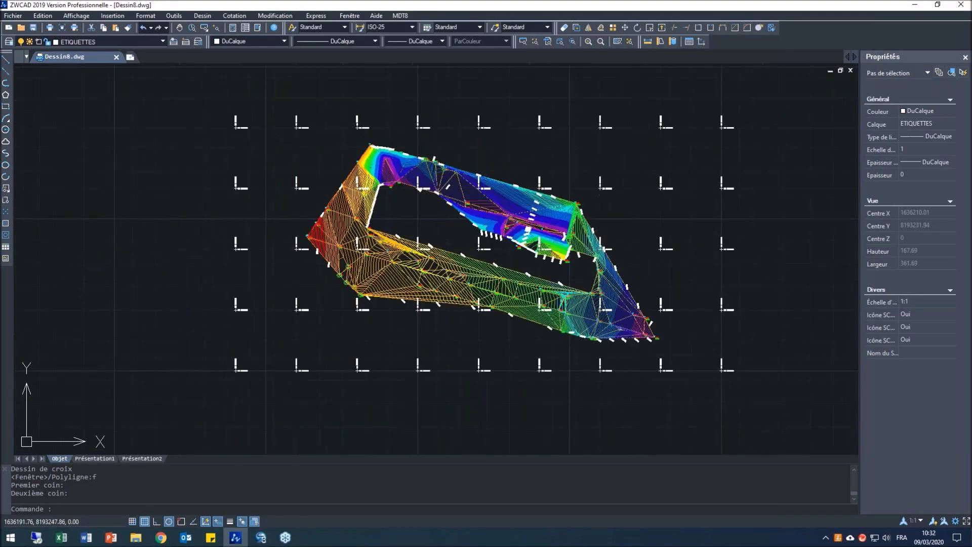
scroll(397, 216, "up", 2)
scroll(400, 217, "down", 1)
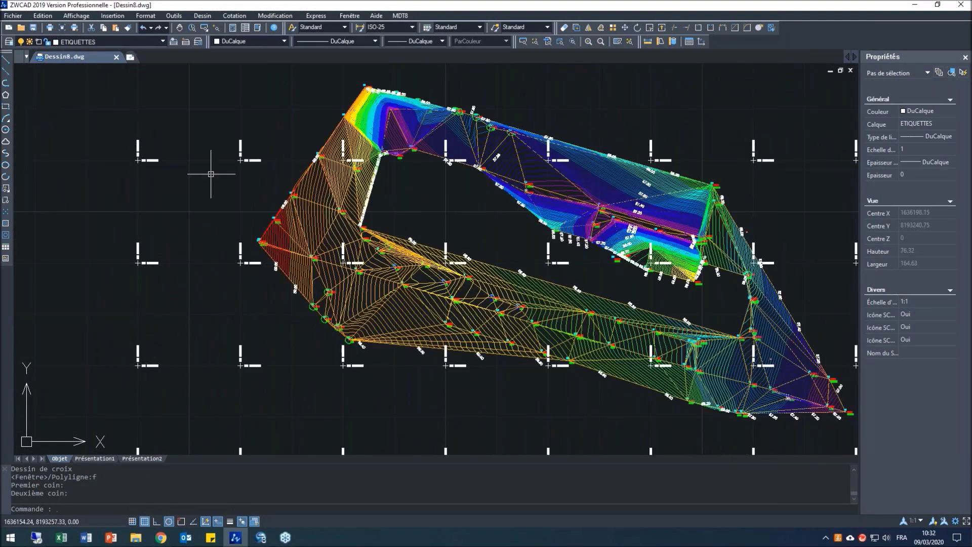
scroll(263, 143, "up", 5)
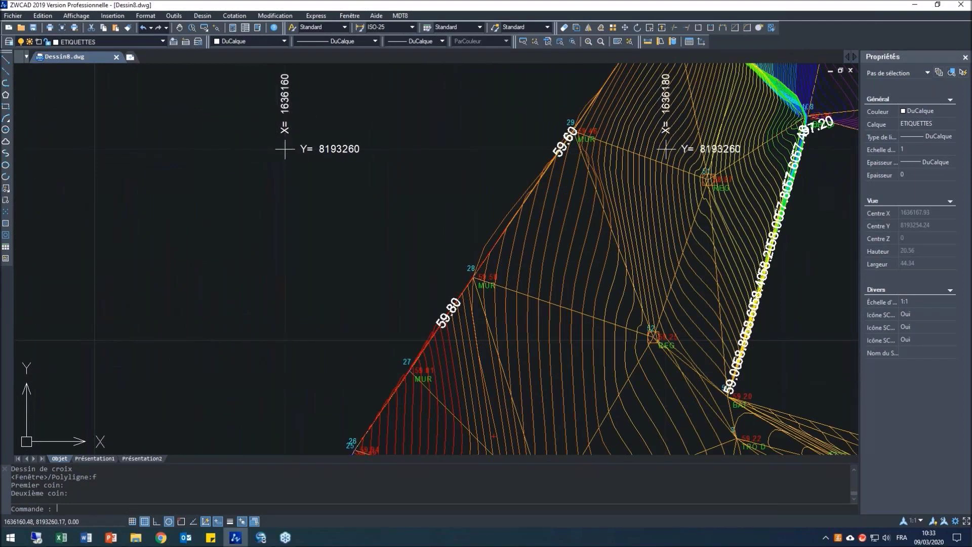
scroll(304, 171, "down", 4)
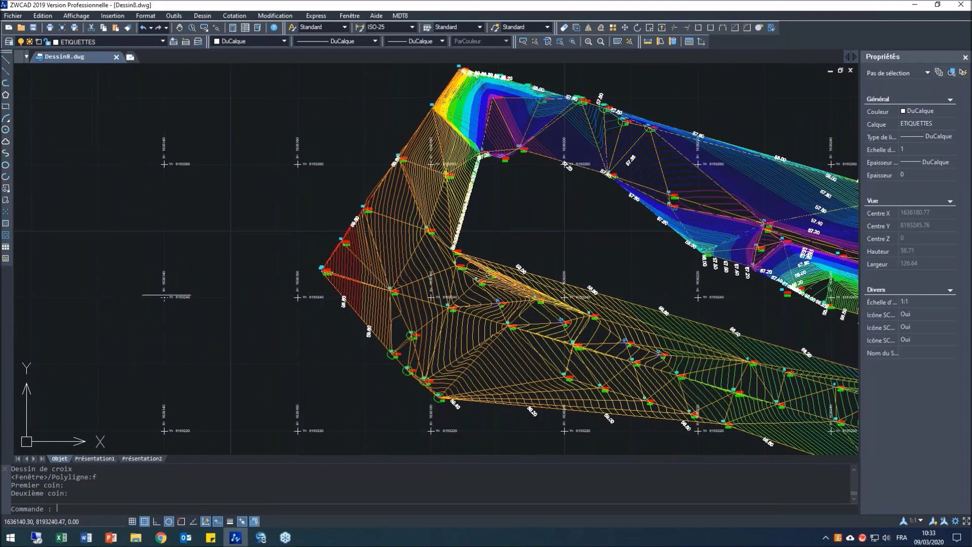
scroll(319, 430, "down", 3)
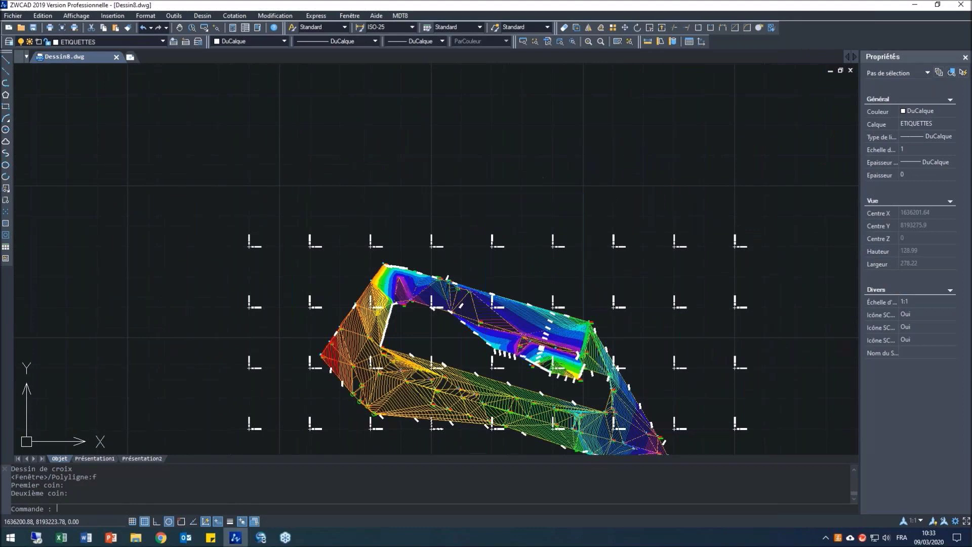
scroll(438, 303, "up", 2)
scroll(456, 329, "down", 3)
scroll(474, 365, "up", 2)
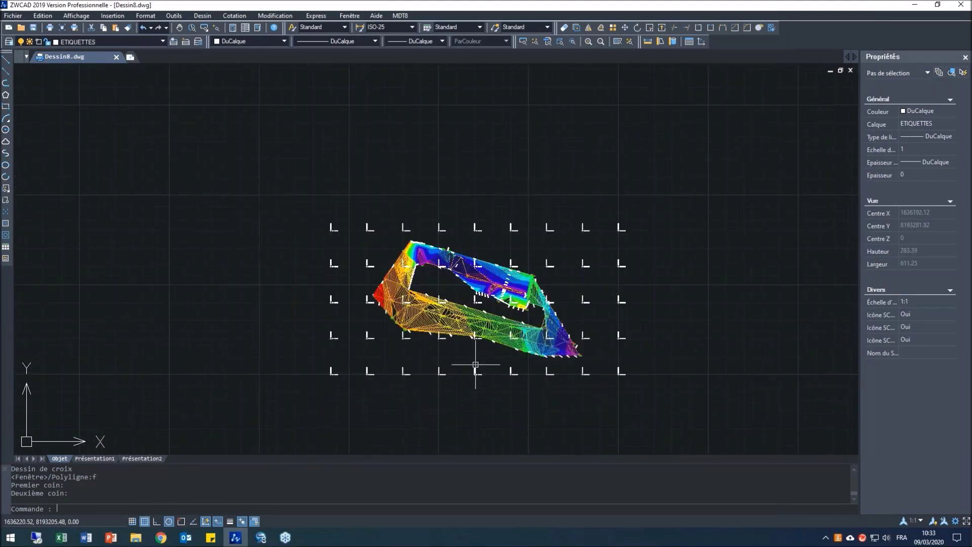
- Draw a two-point labelled coordinate frame around the terrain at scale 200, with 20.000 cross interval and coordinates inside on all four sides
left_click(401, 16)
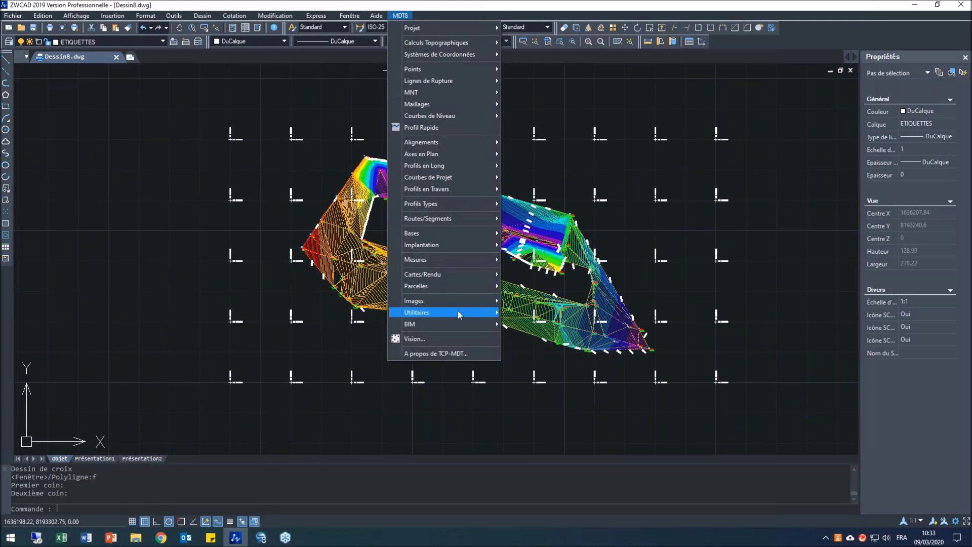
mouse_move(458, 313)
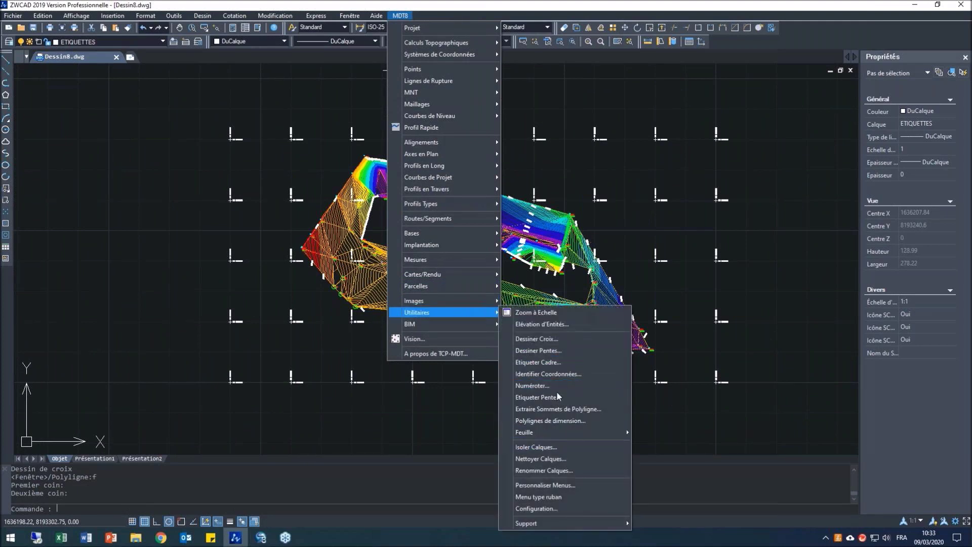
left_click(566, 365)
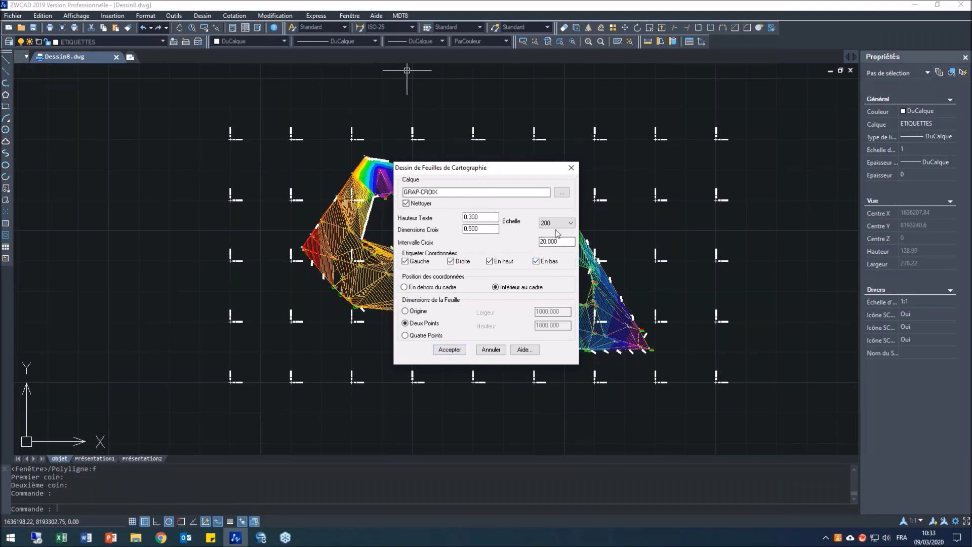
left_click(451, 350)
left_click(210, 405)
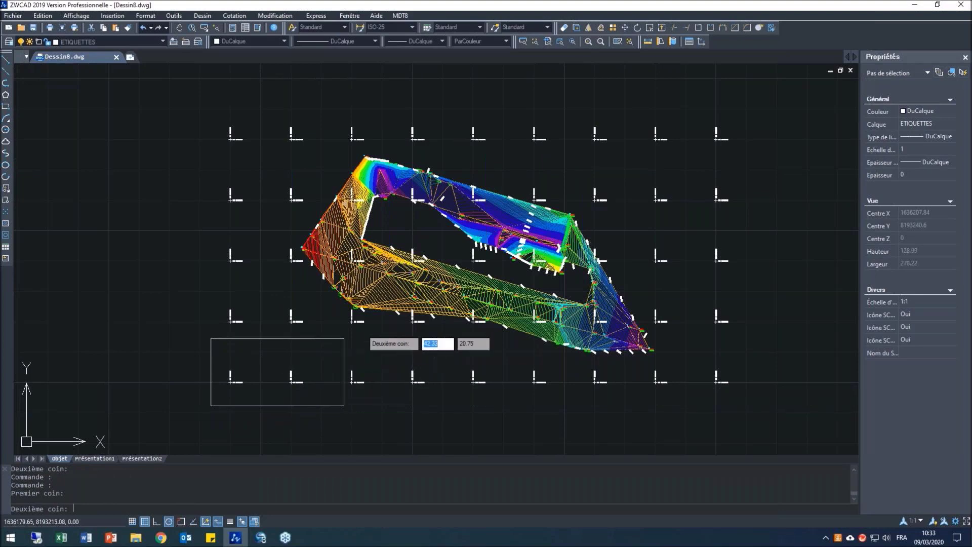
scroll(539, 260, "down", 3)
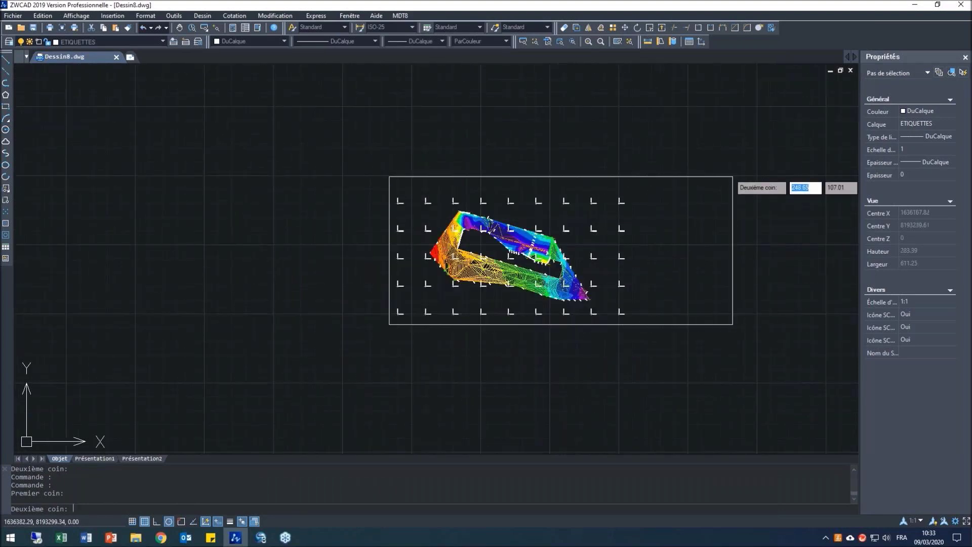
left_click(736, 187)
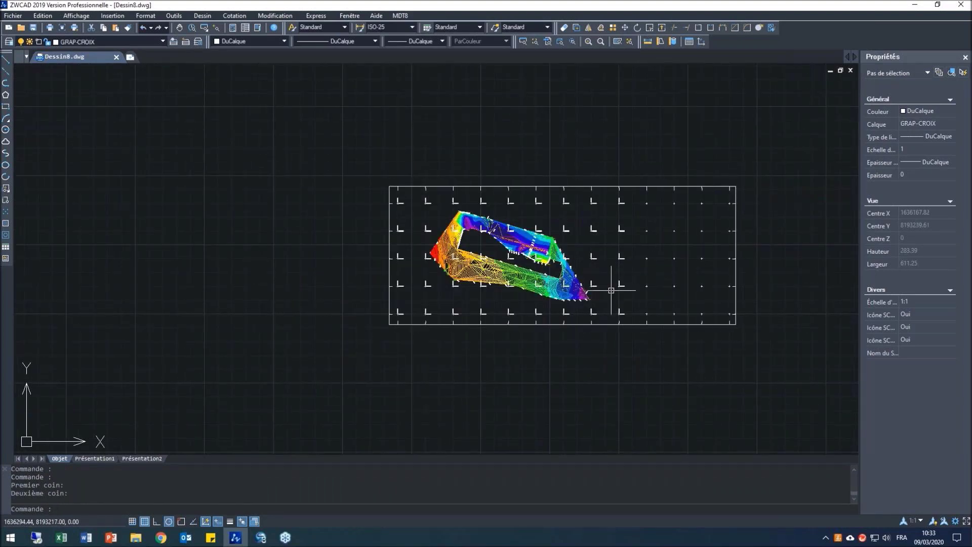
- Examine the coordinate labels and tick marks along the edges of the new frame
scroll(611, 290, "up", 10)
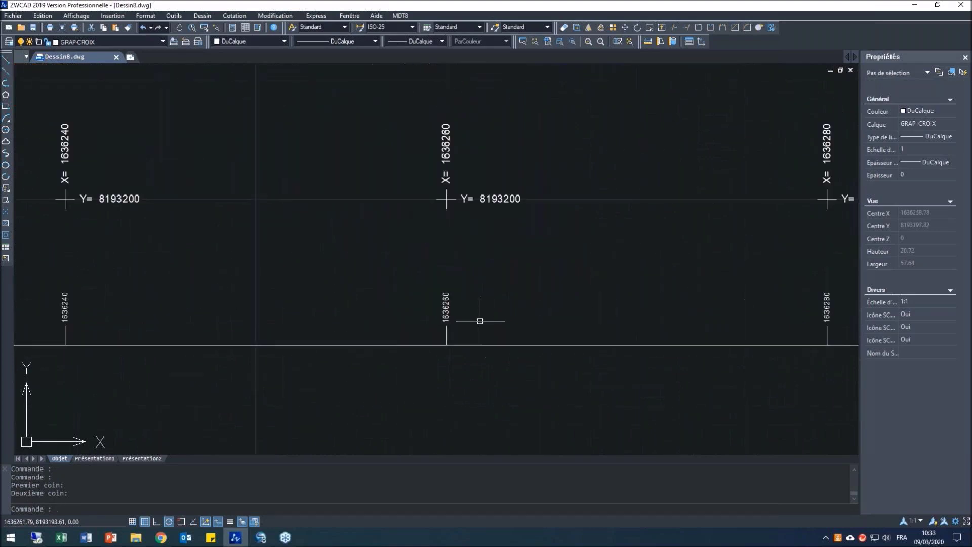
scroll(480, 320, "up", 1)
scroll(443, 325, "down", 1)
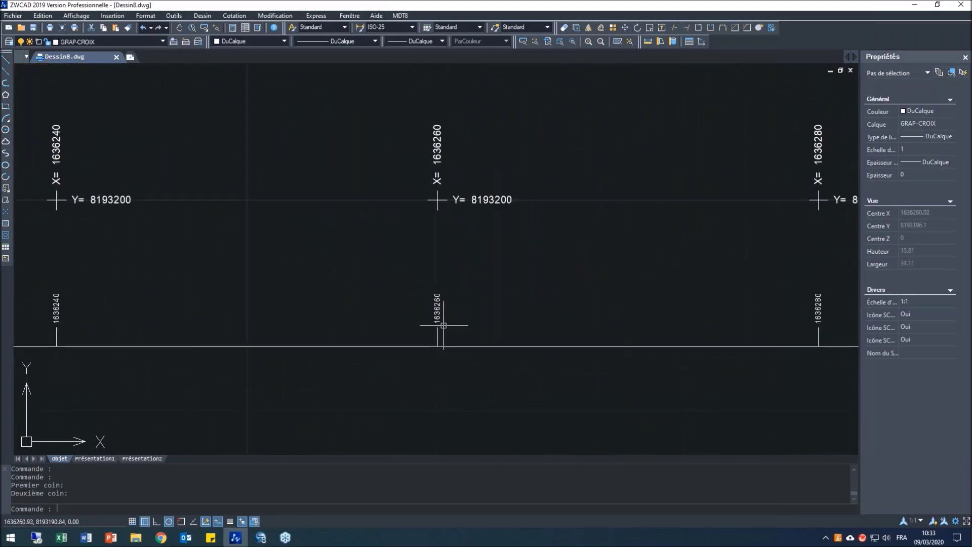
scroll(443, 325, "down", 8)
scroll(222, 299, "up", 4)
scroll(242, 329, "up", 6)
scroll(249, 329, "down", 8)
scroll(245, 329, "down", 8)
scroll(469, 315, "up", 3)
scroll(469, 314, "down", 1)
scroll(475, 304, "up", 1)
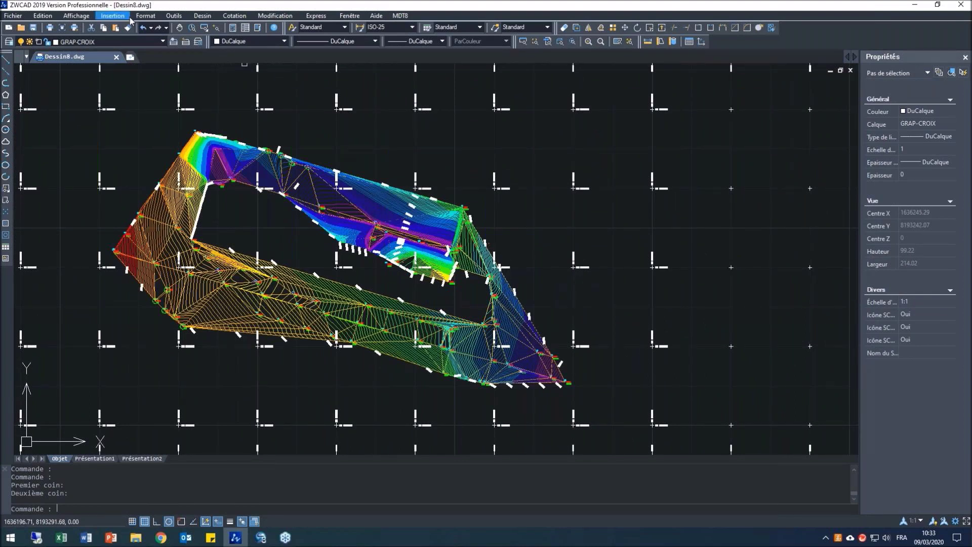
- Insert the Fleche Nord.dwg block inside the frame, north-east of the terrain, at scale 1 and rotation 0
left_click(114, 16)
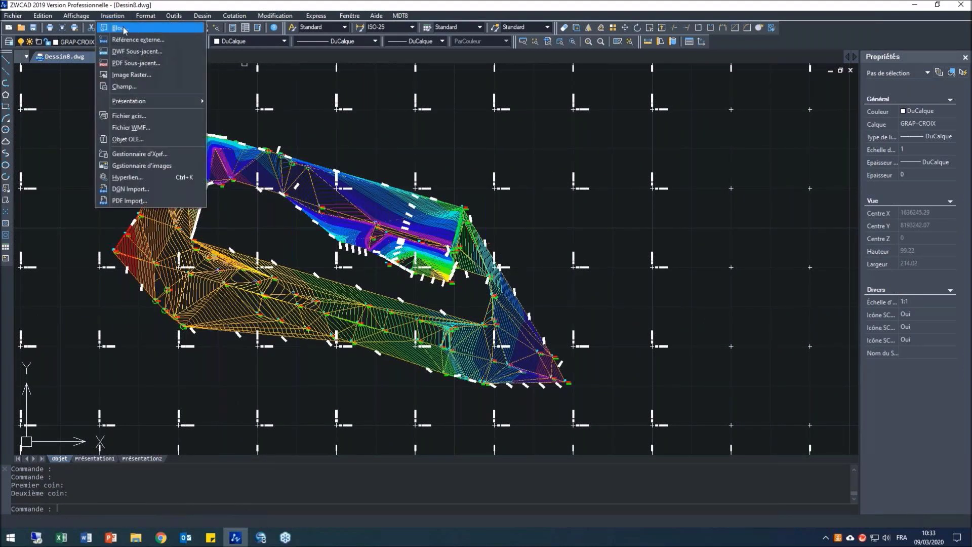
left_click(117, 29)
left_click(557, 205)
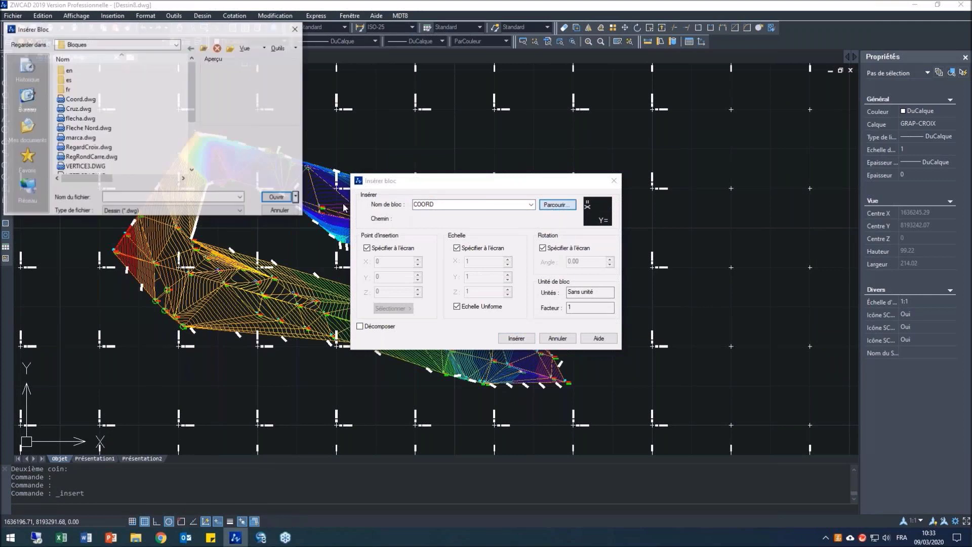
left_click(91, 129)
left_click(278, 197)
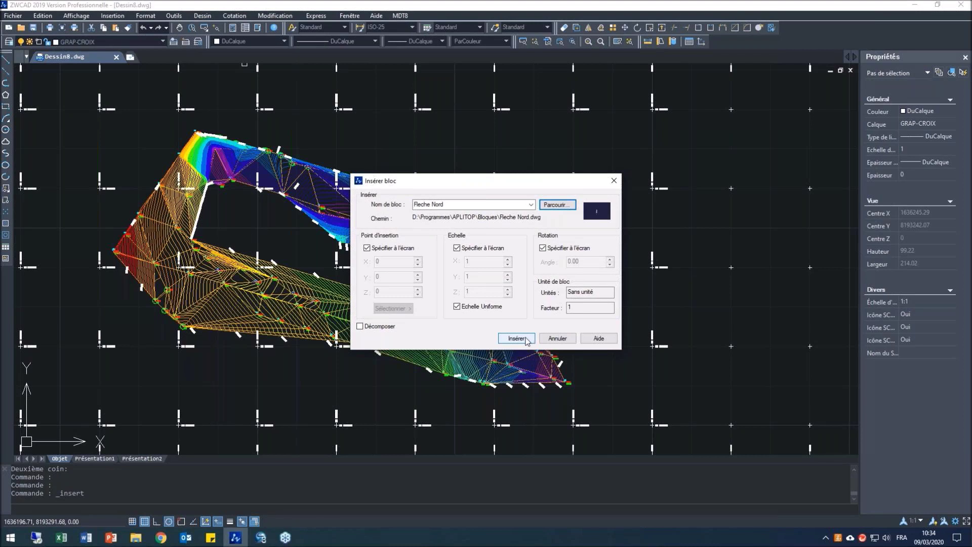
left_click(516, 338)
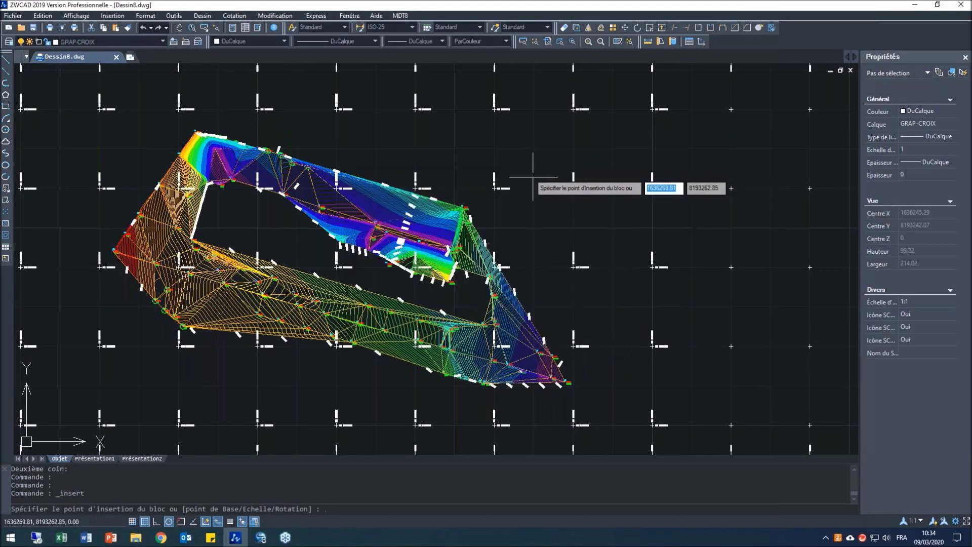
scroll(532, 177, "down", 1)
left_click(533, 177)
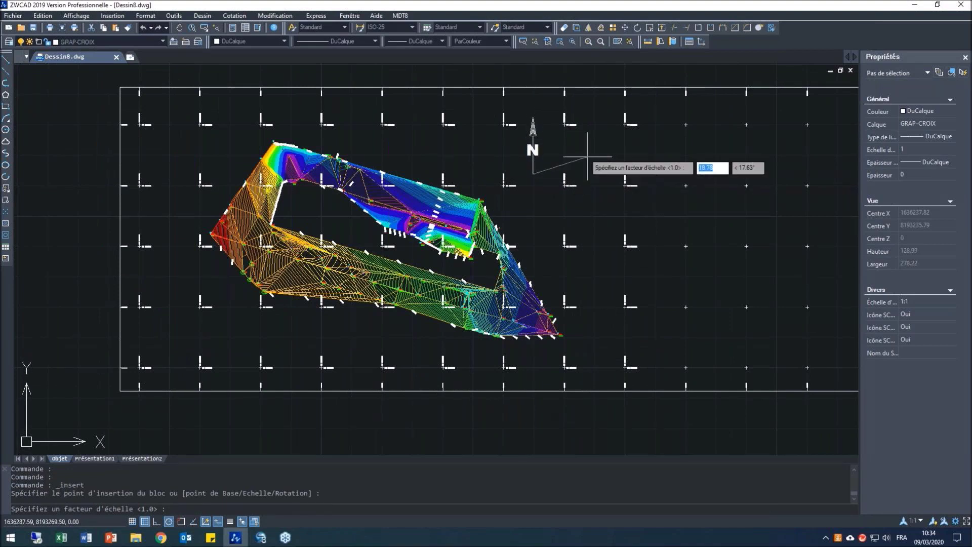
left_click(587, 157)
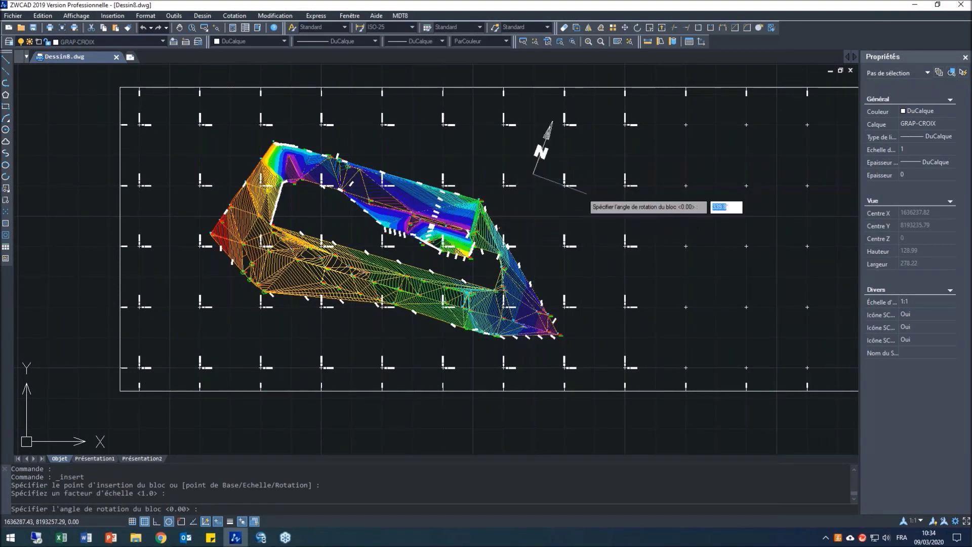
left_click(582, 172)
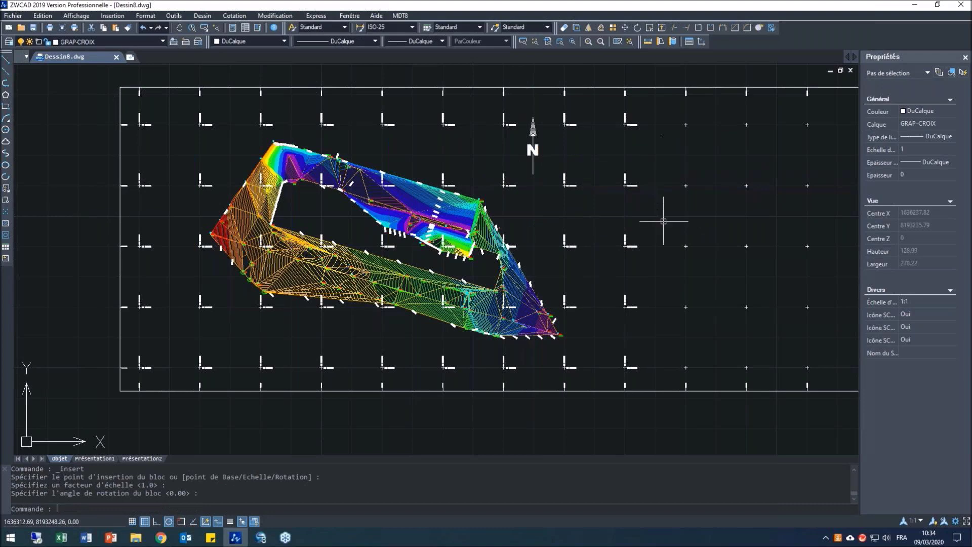
- Examine the full framed plan with its north arrow, and the contour labels around the western end of the terrain
scroll(511, 246, "down", 2)
scroll(721, 198, "up", 2)
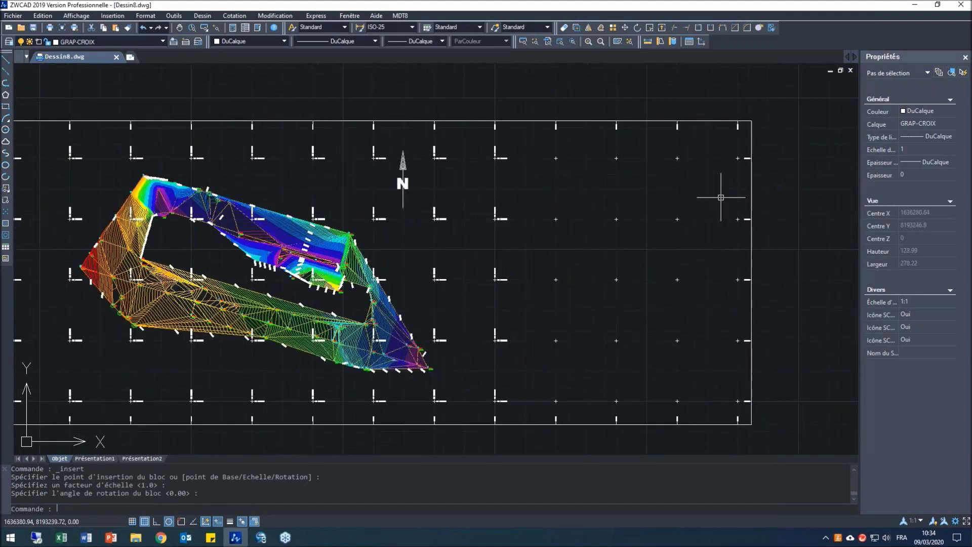
scroll(720, 197, "down", 1)
left_click(630, 42)
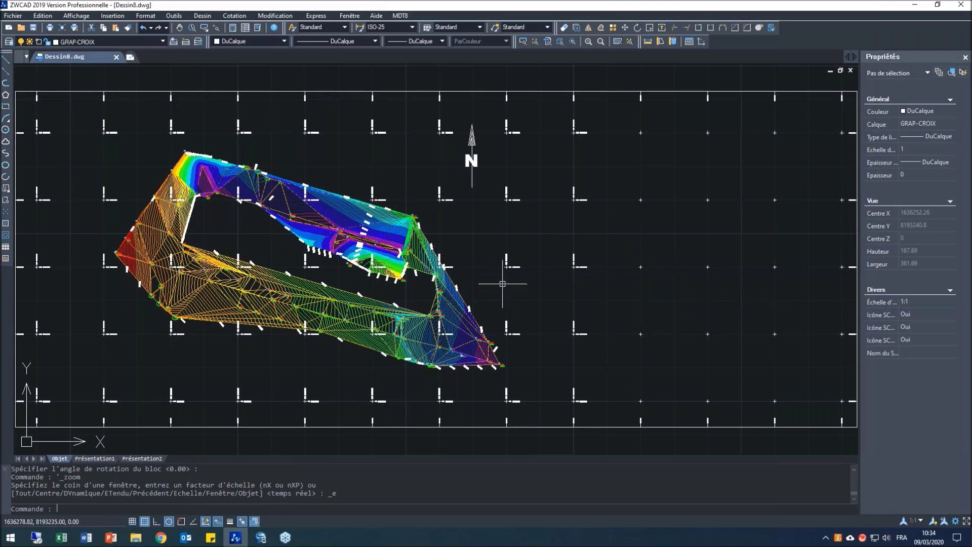
scroll(503, 282, "down", 1)
scroll(503, 283, "up", 1)
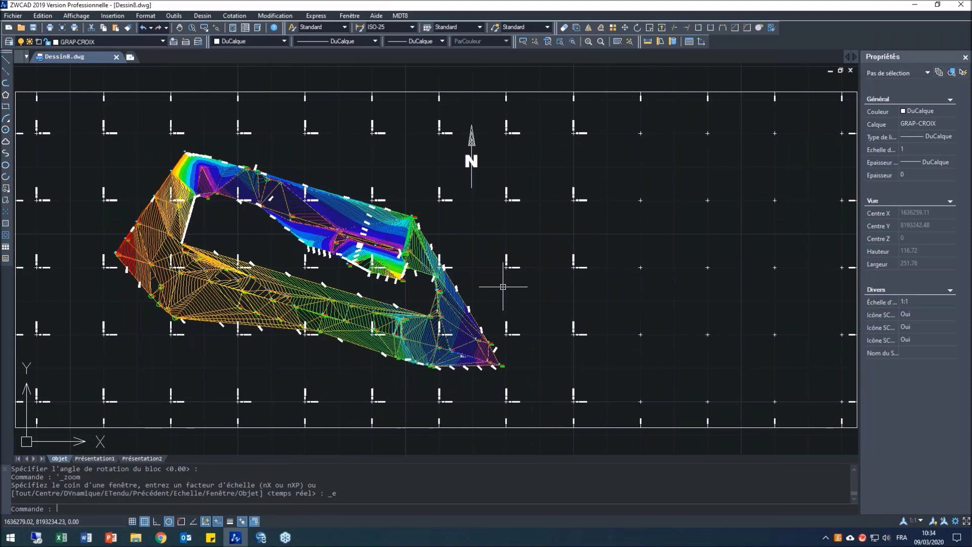
scroll(263, 253, "up", 1)
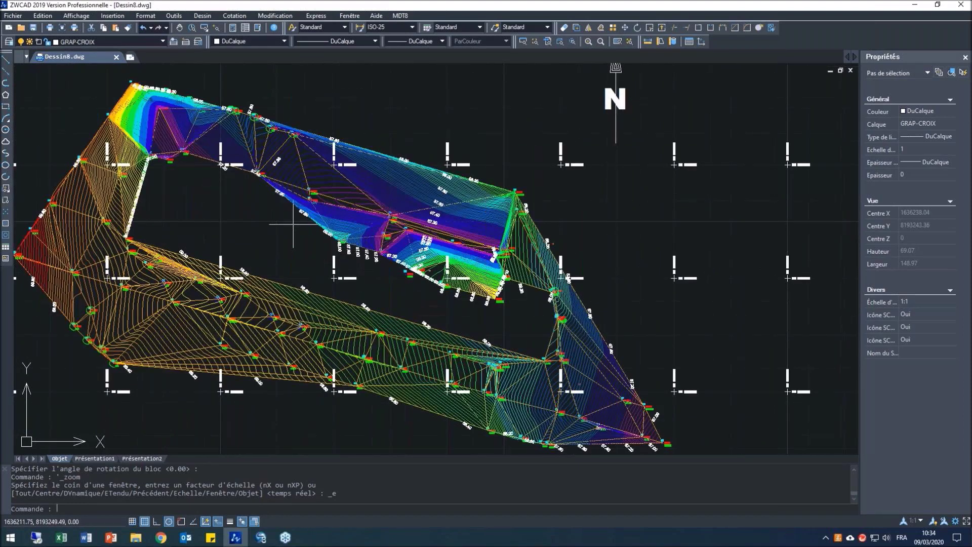
scroll(80, 175, "up", 2)
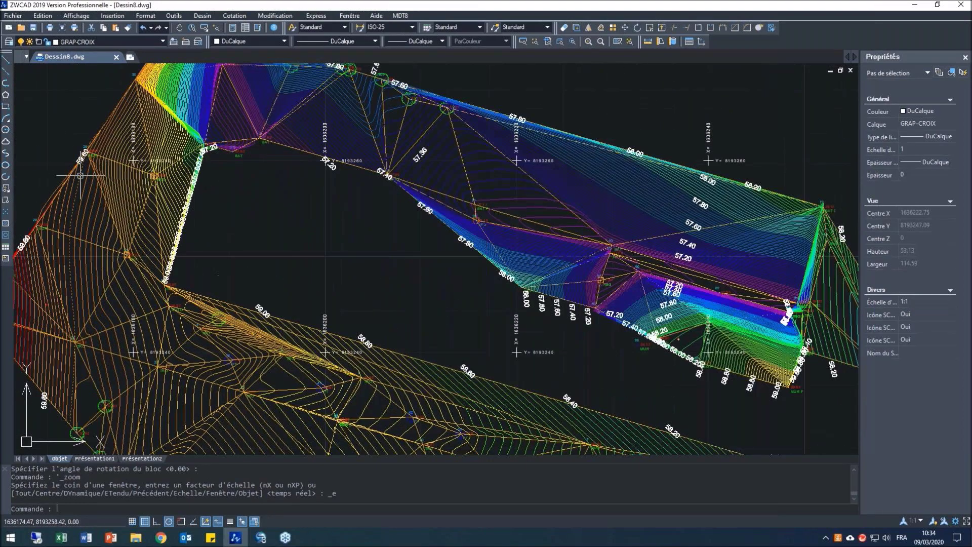
scroll(80, 175, "up", 2)
scroll(331, 124, "up", 1)
scroll(369, 196, "down", 1)
scroll(359, 83, "down", 1)
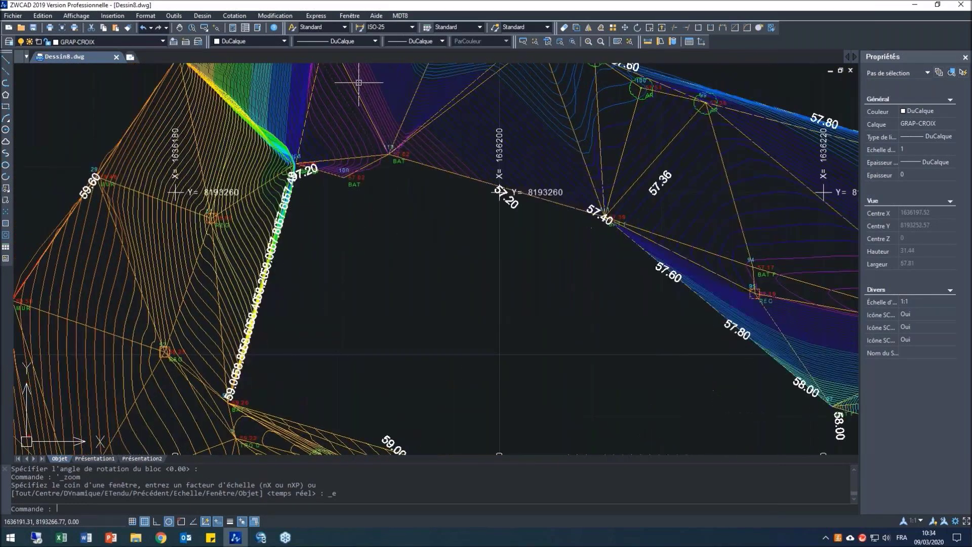
scroll(358, 82, "up", 1)
left_click(400, 16)
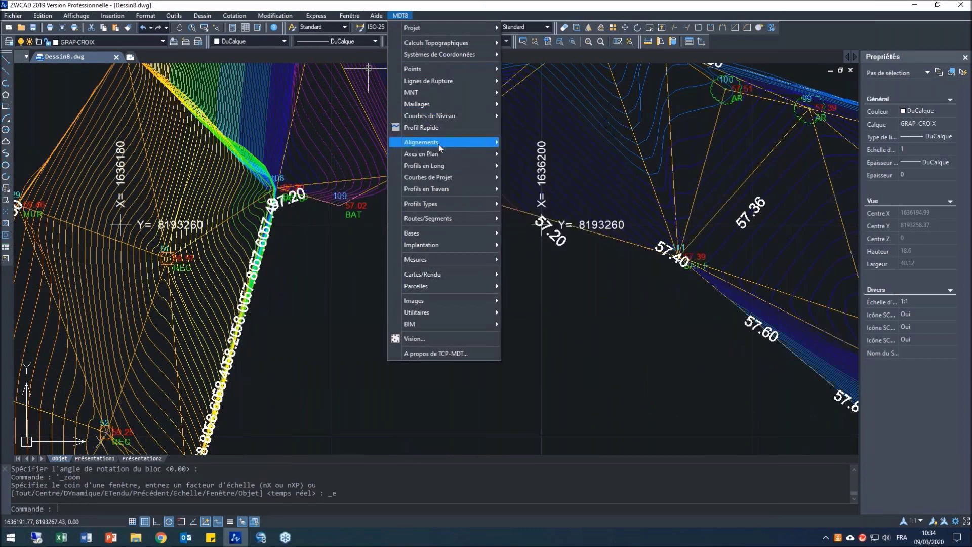
mouse_move(438, 144)
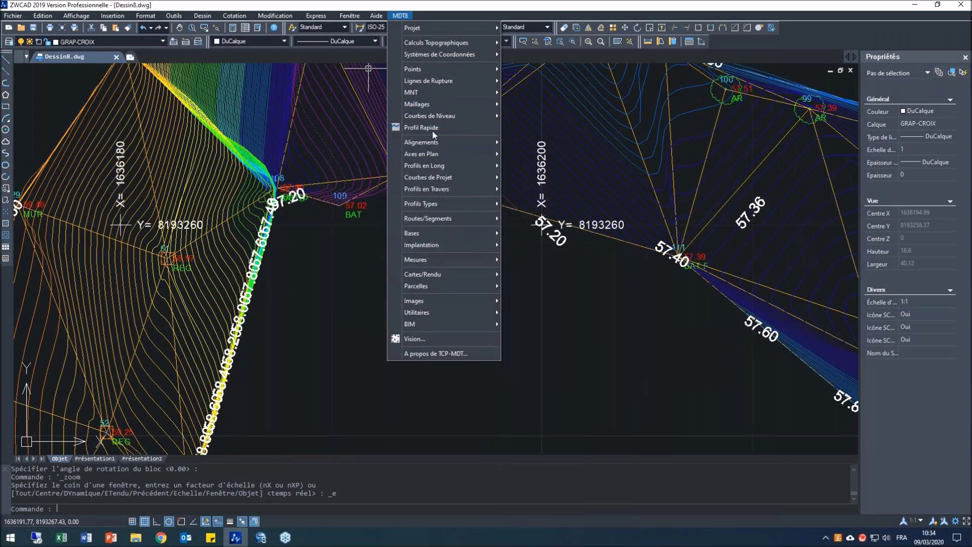
mouse_move(430, 93)
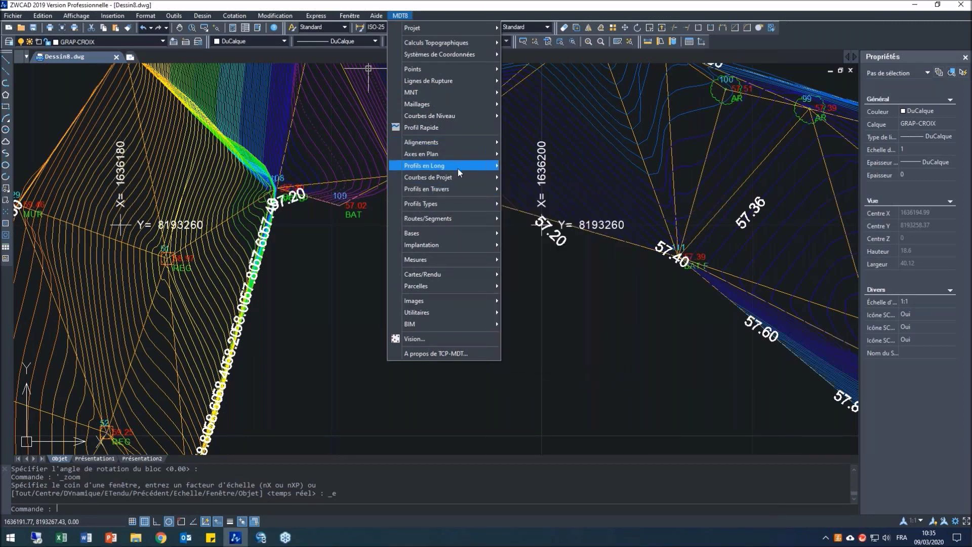
mouse_move(457, 189)
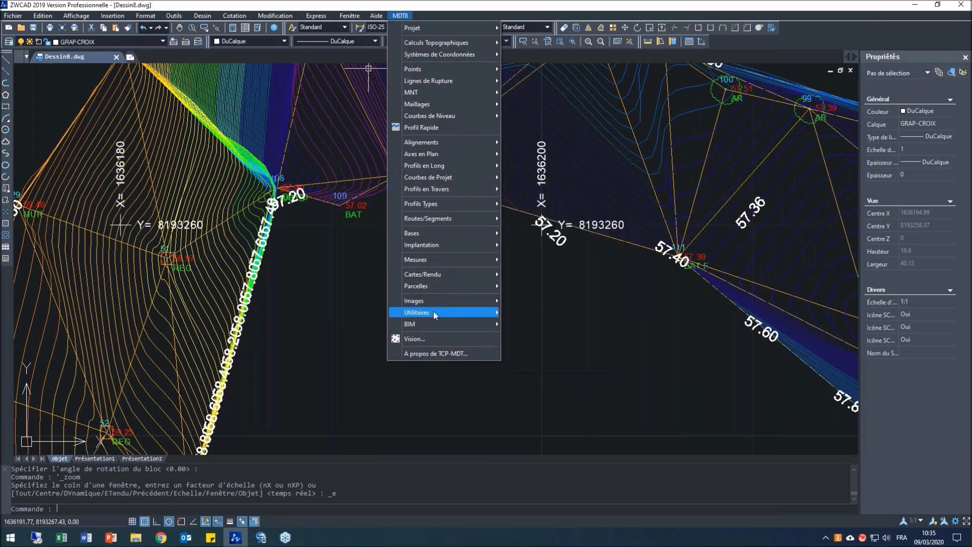
mouse_move(436, 305)
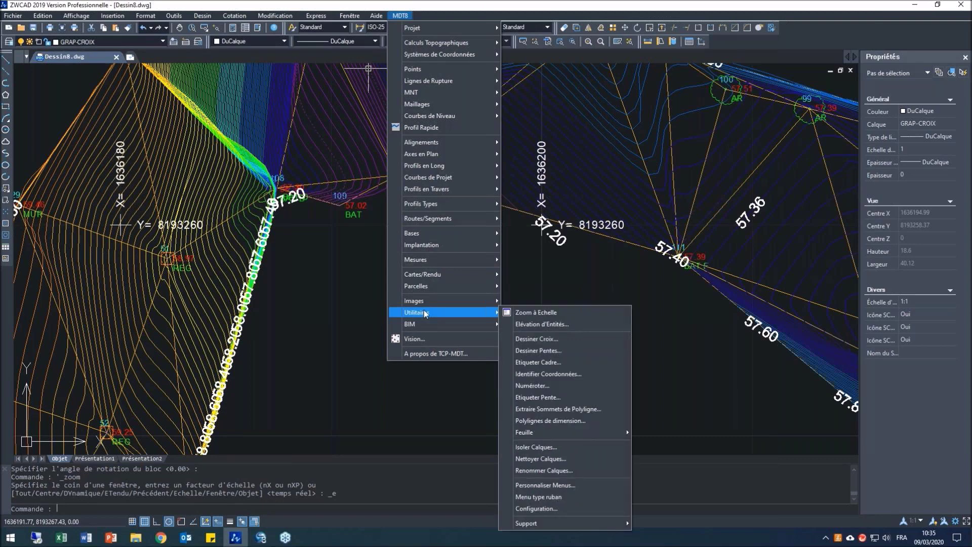
left_click(445, 3)
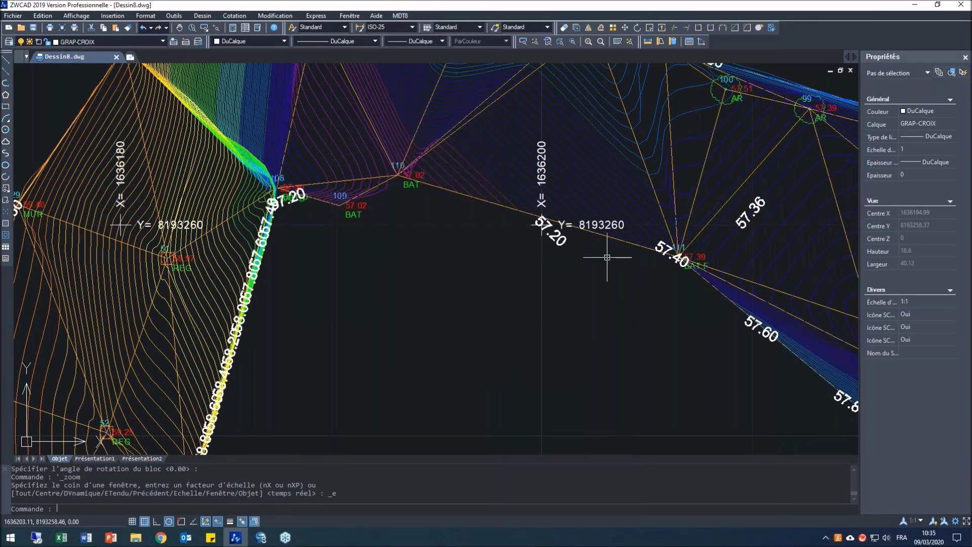
scroll(607, 257, "down", 5)
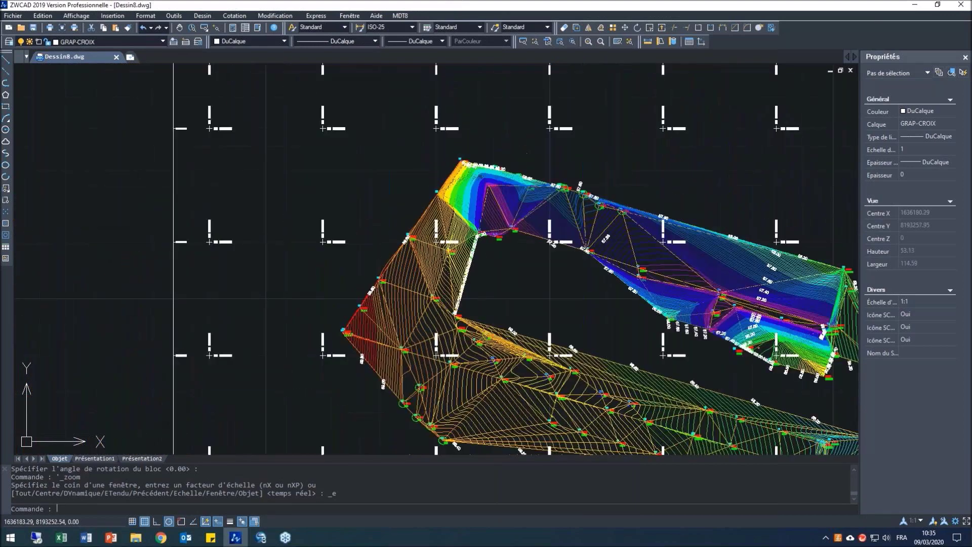
scroll(600, 268, "up", 2)
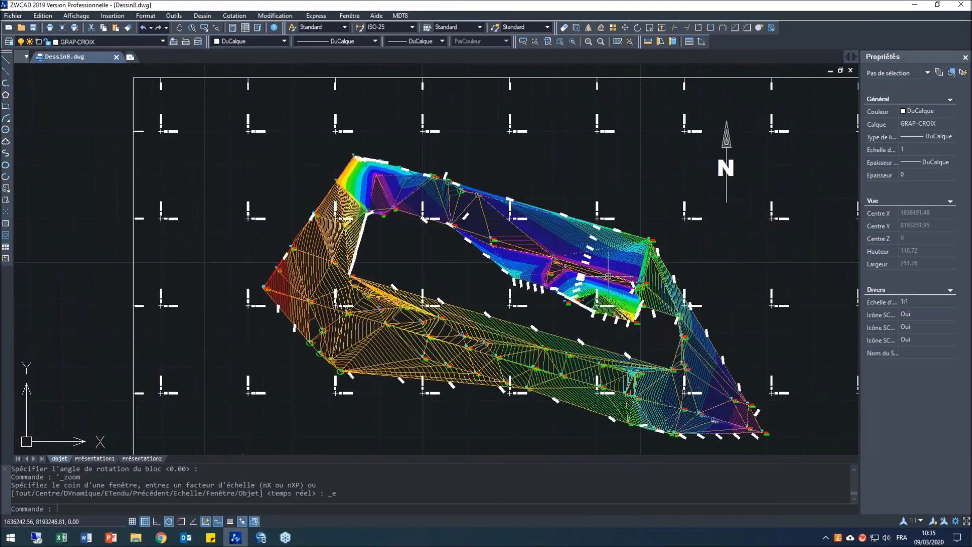
scroll(421, 284, "up", 4)
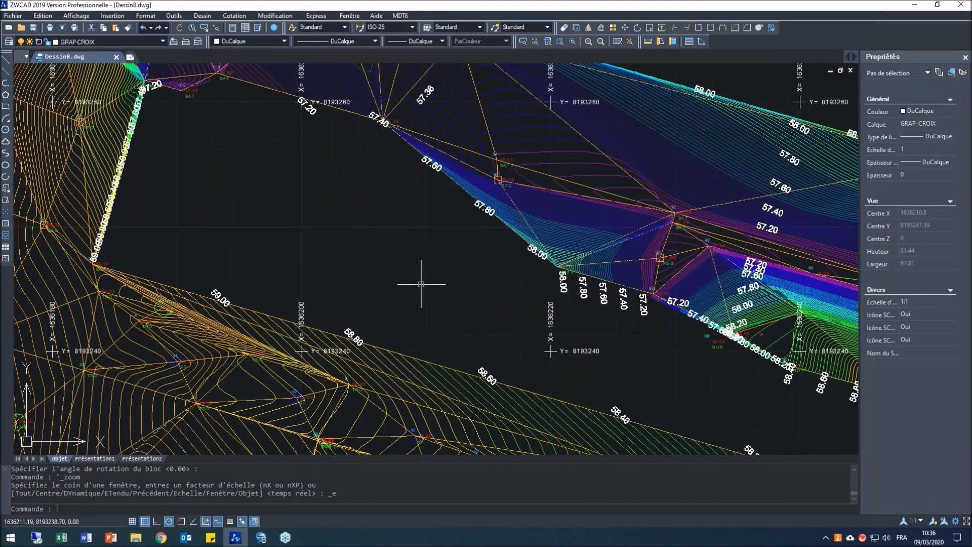
scroll(420, 284, "down", 4)
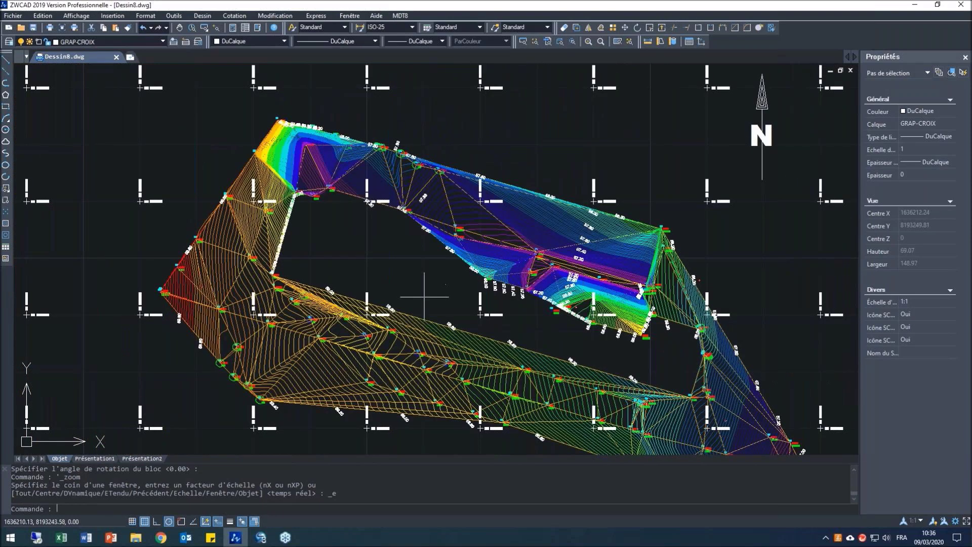
scroll(493, 362, "up", 1)
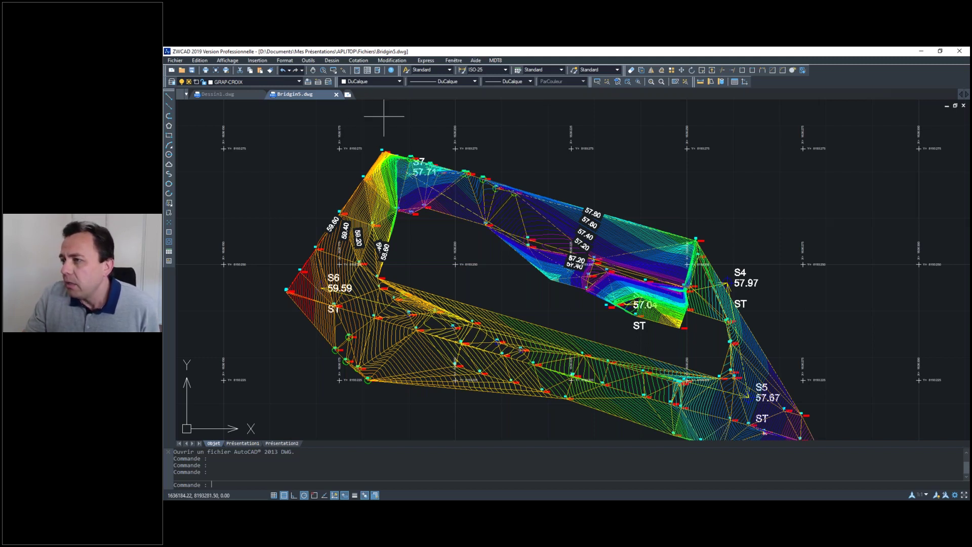
scroll(501, 104, "up", 3)
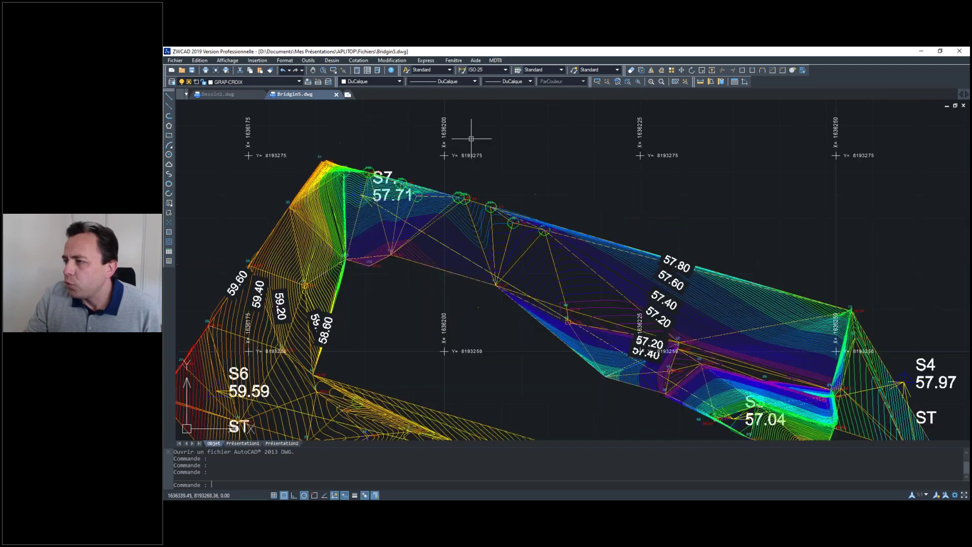
scroll(491, 106, "down", 4)
scroll(350, 233, "up", 4)
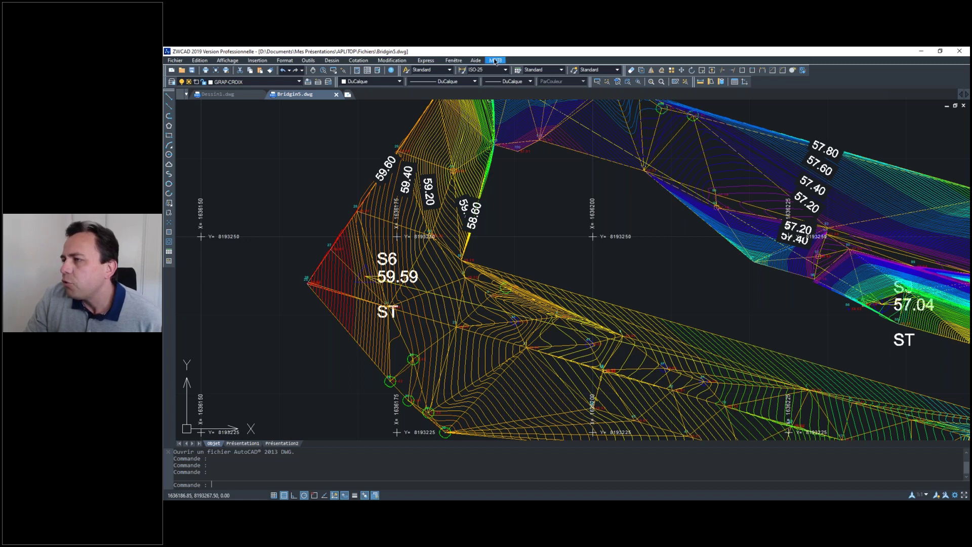
- Trace a water drop's flow from beside point 27 on layer CHUTE, with a grouped 3D polyline and circle of radius 1.000
left_click(495, 60)
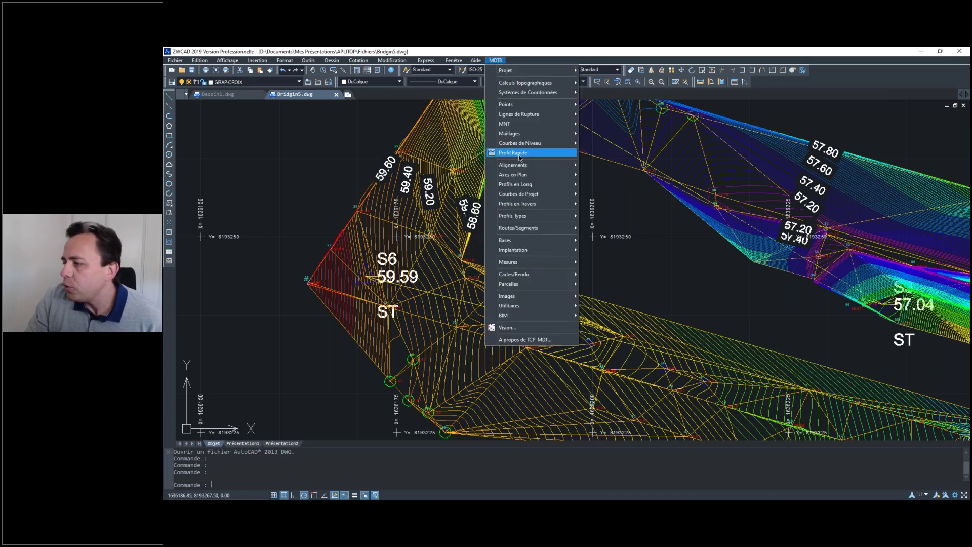
mouse_move(519, 184)
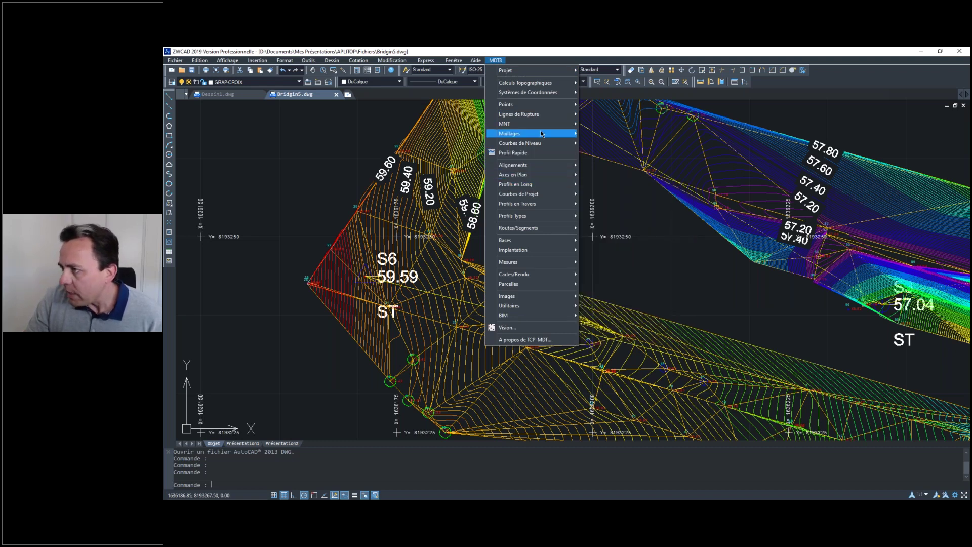
mouse_move(551, 127)
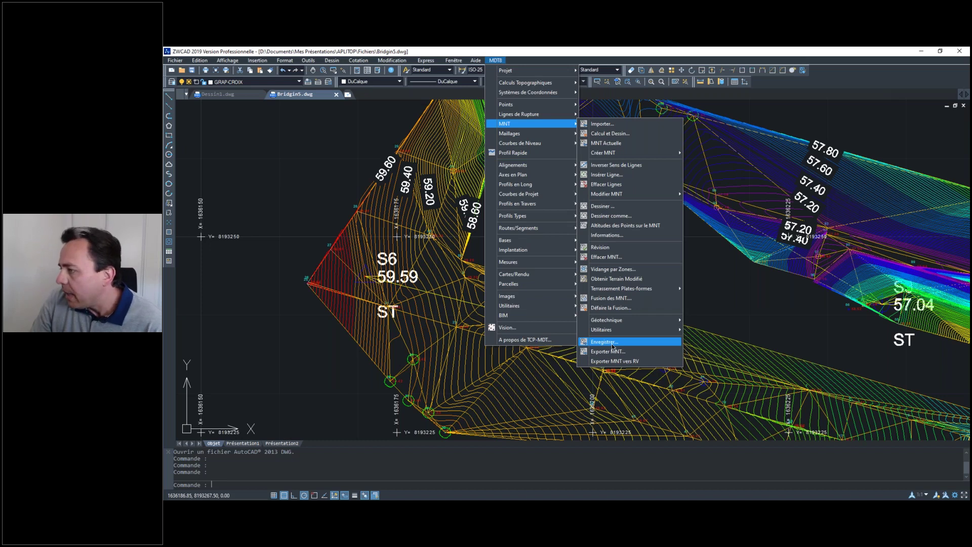
mouse_move(615, 331)
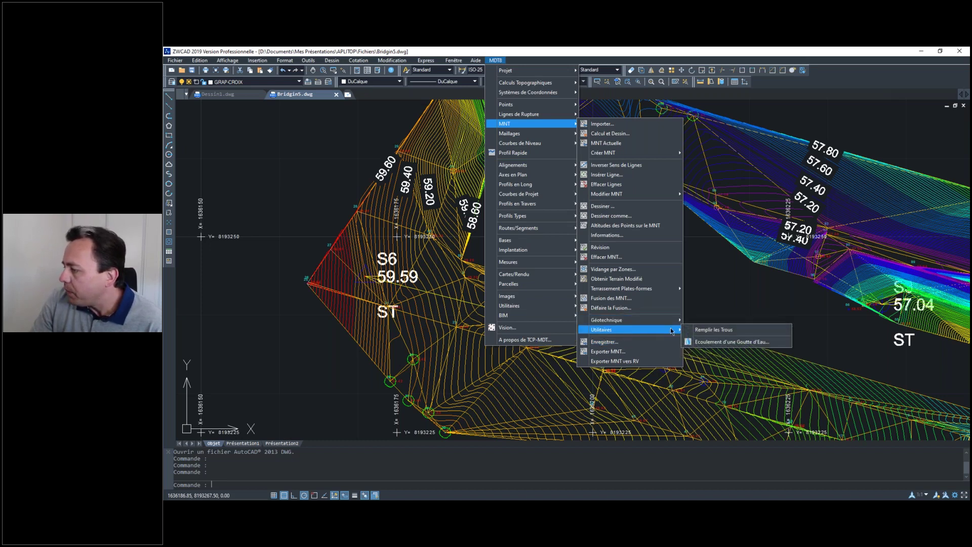
left_click(717, 344)
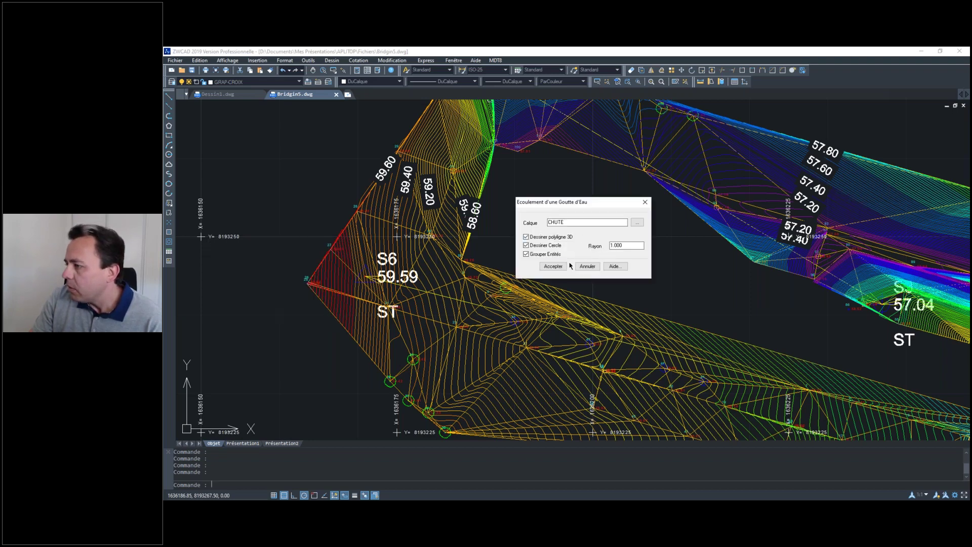
left_click(553, 266)
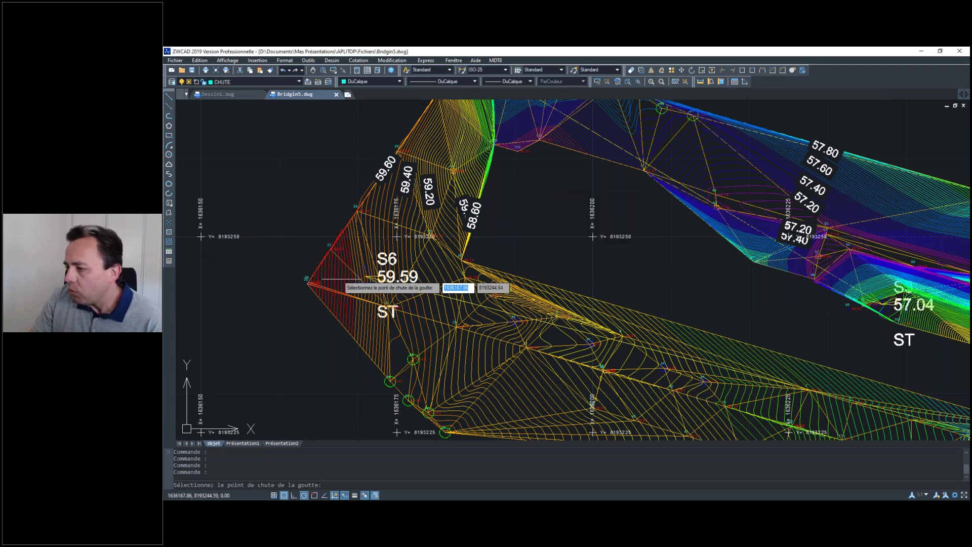
scroll(342, 278, "up", 2)
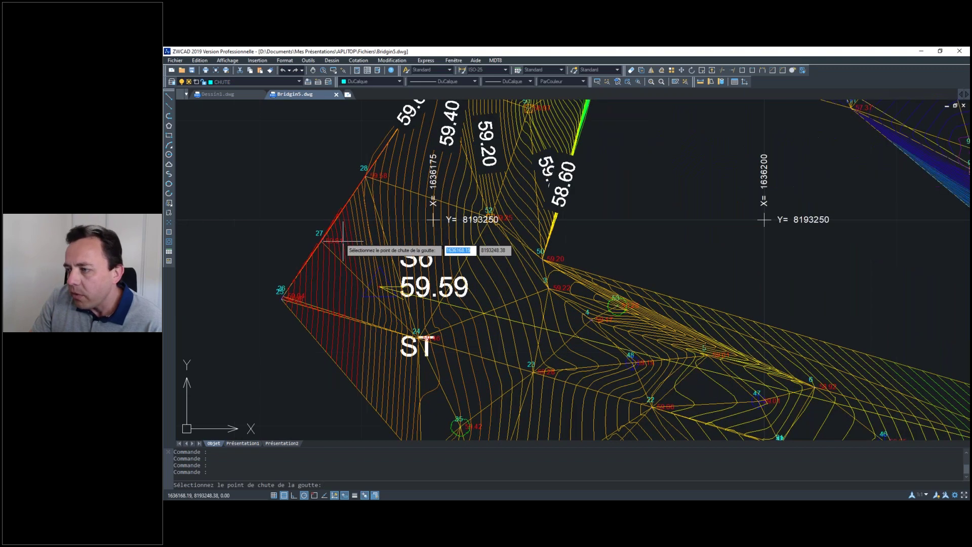
scroll(343, 239, "up", 1)
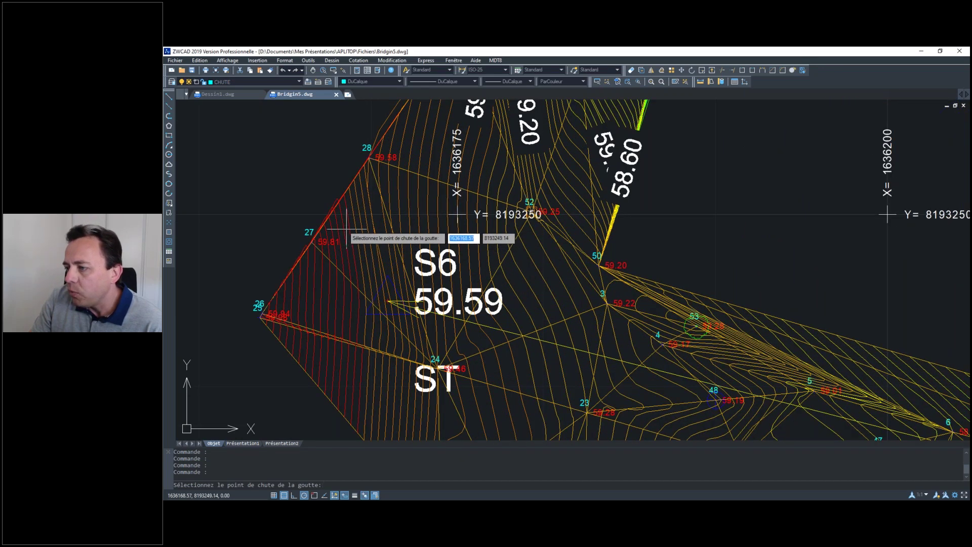
left_click(347, 231)
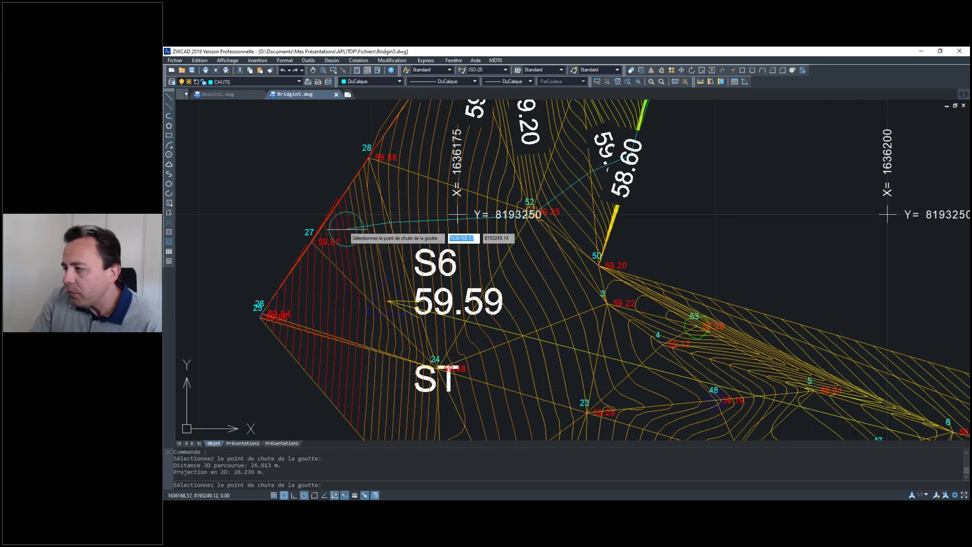
- Examine the traced drop path from point 27 towards the steep edge near point 50, and the surrounding terrain model
scroll(371, 247, "down", 2)
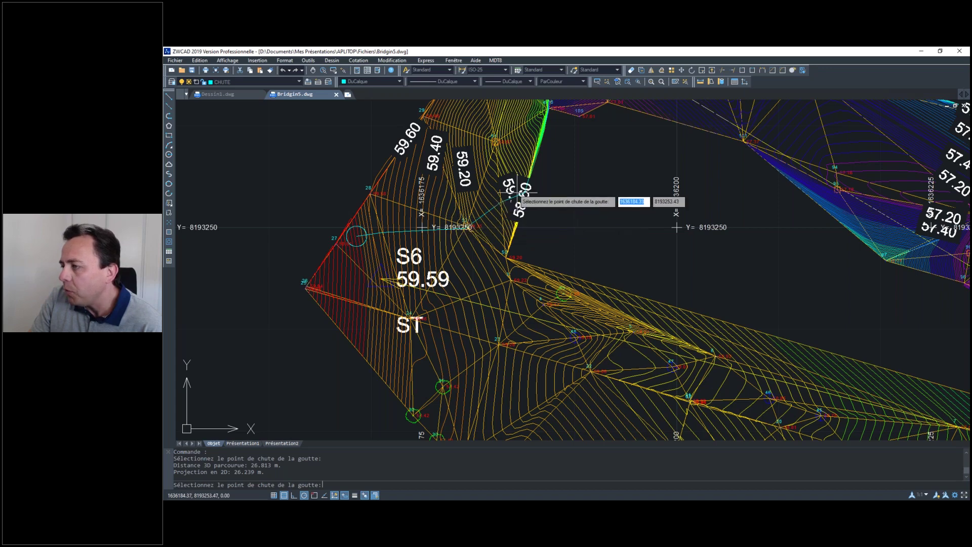
scroll(529, 188, "up", 1)
scroll(526, 190, "down", 1)
scroll(529, 190, "down", 4)
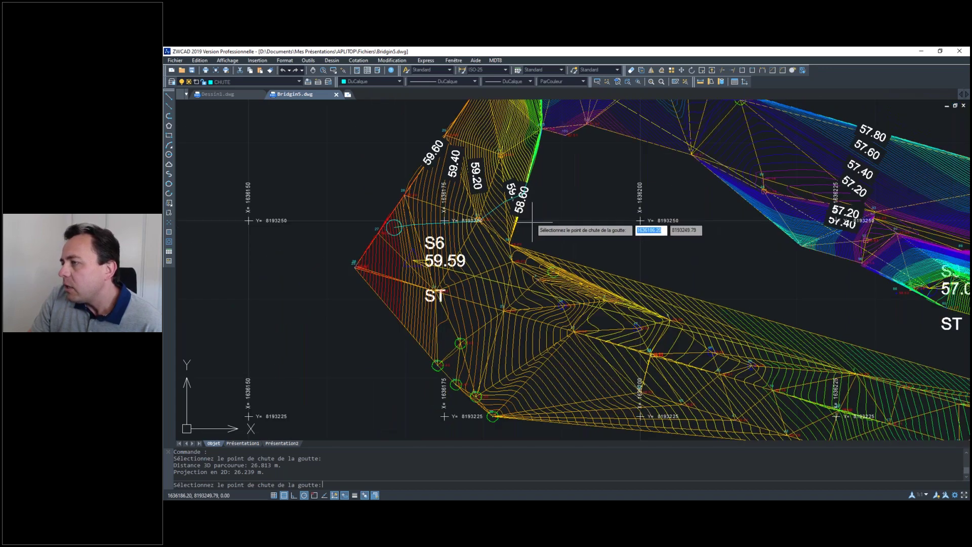
scroll(548, 190, "up", 2)
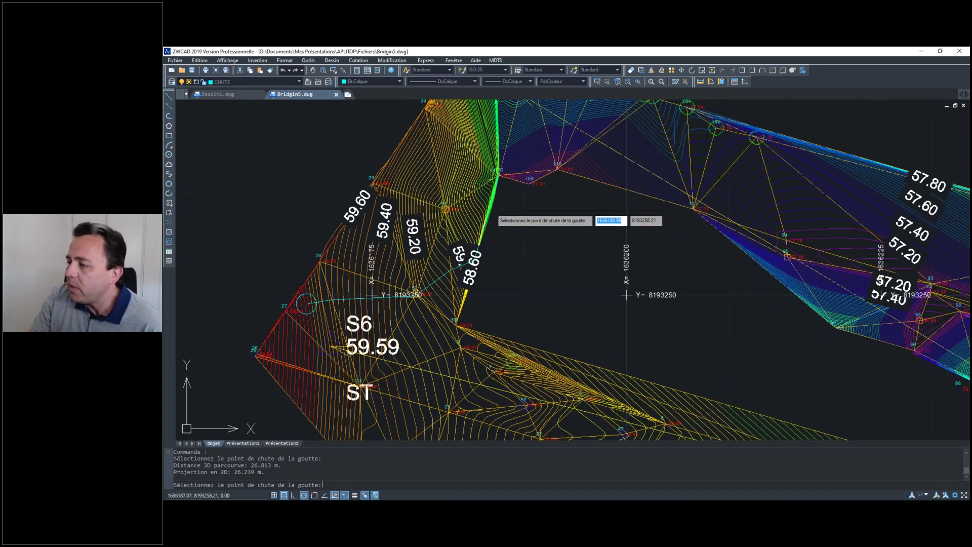
scroll(440, 266, "up", 2)
scroll(425, 277, "up", 1)
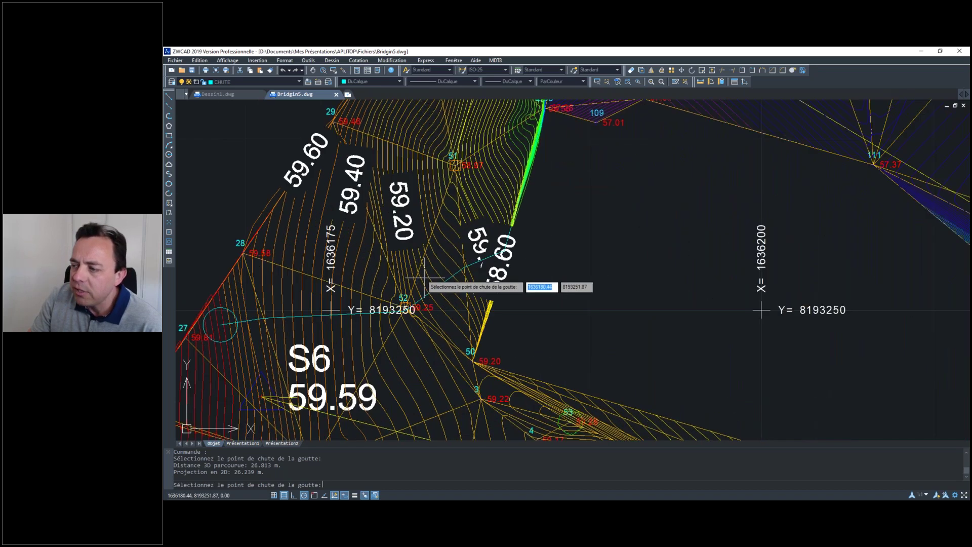
scroll(421, 277, "down", 1)
scroll(379, 324, "up", 1)
scroll(379, 324, "down", 1)
scroll(371, 330, "down", 1)
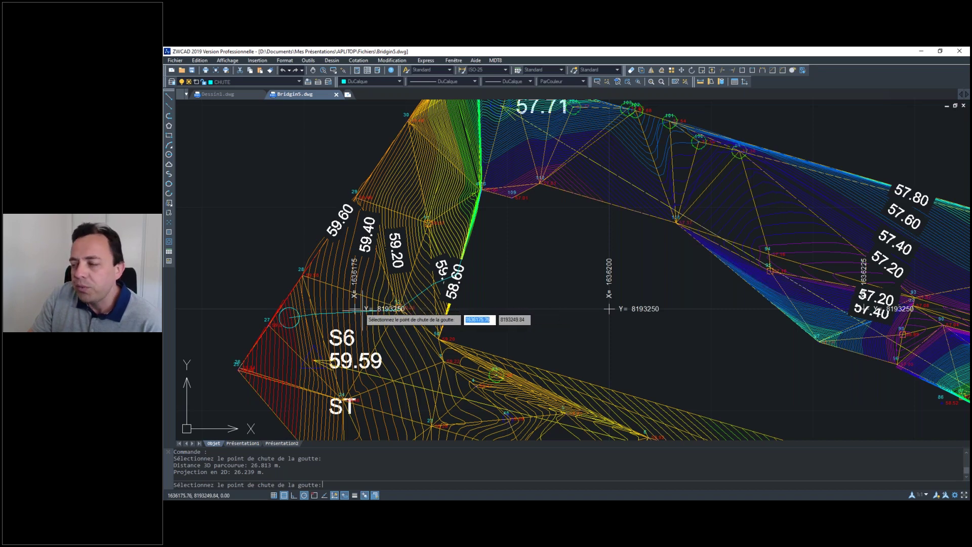
scroll(400, 306, "down", 1)
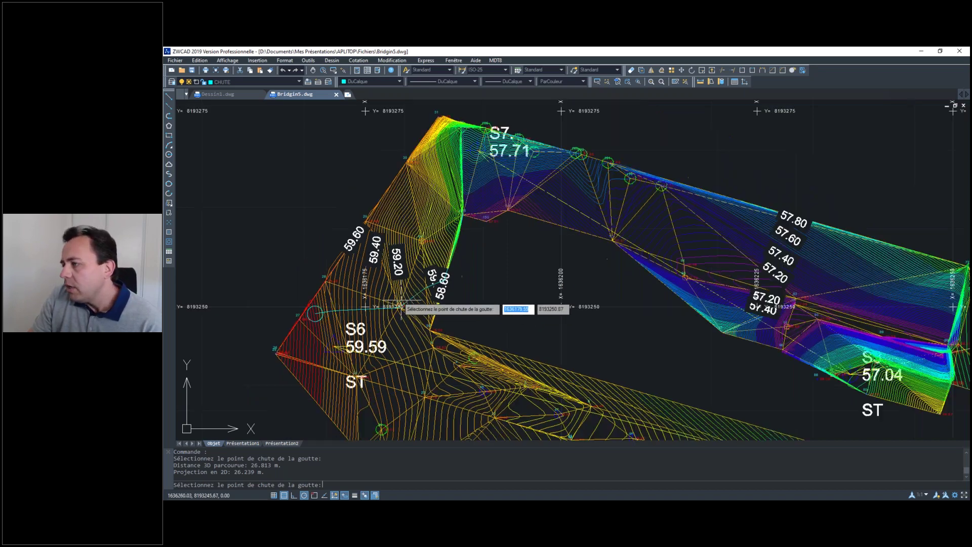
scroll(603, 324, "down", 2)
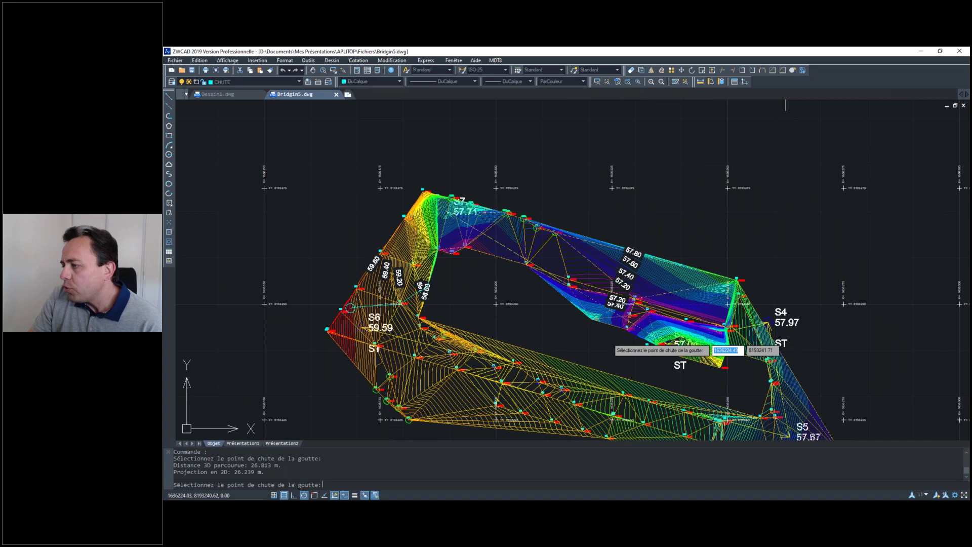
scroll(594, 362, "up", 1)
scroll(607, 372, "up", 1)
scroll(582, 349, "down", 1)
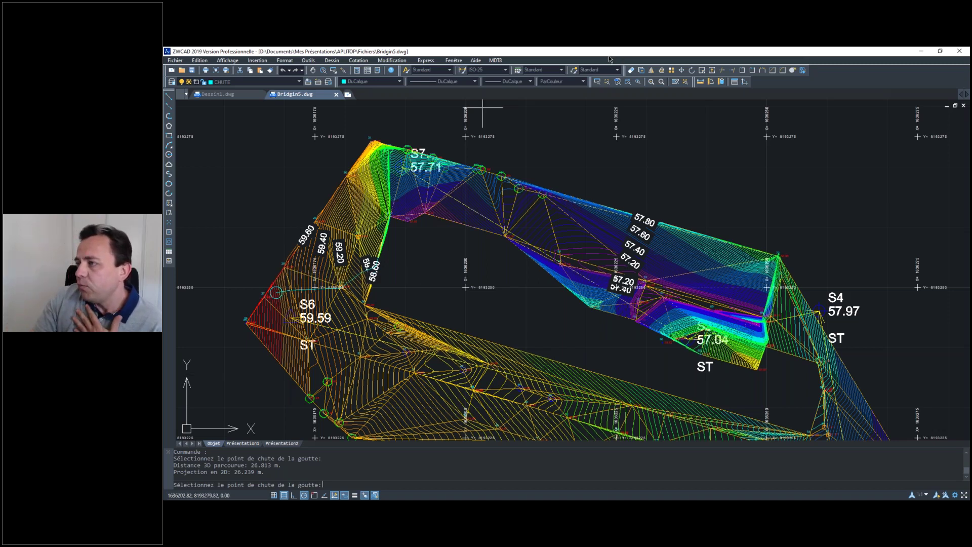
left_click(496, 61)
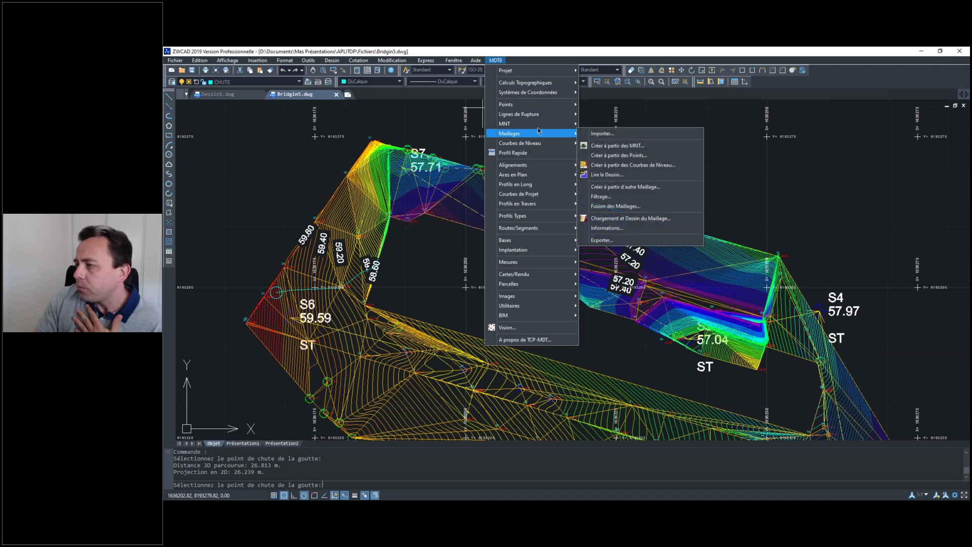
mouse_move(542, 125)
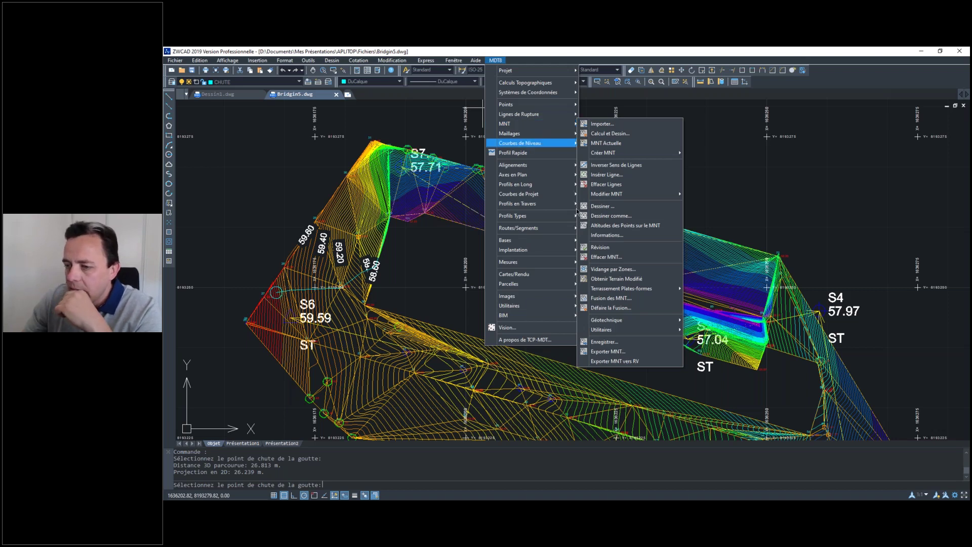
left_click(189, 398)
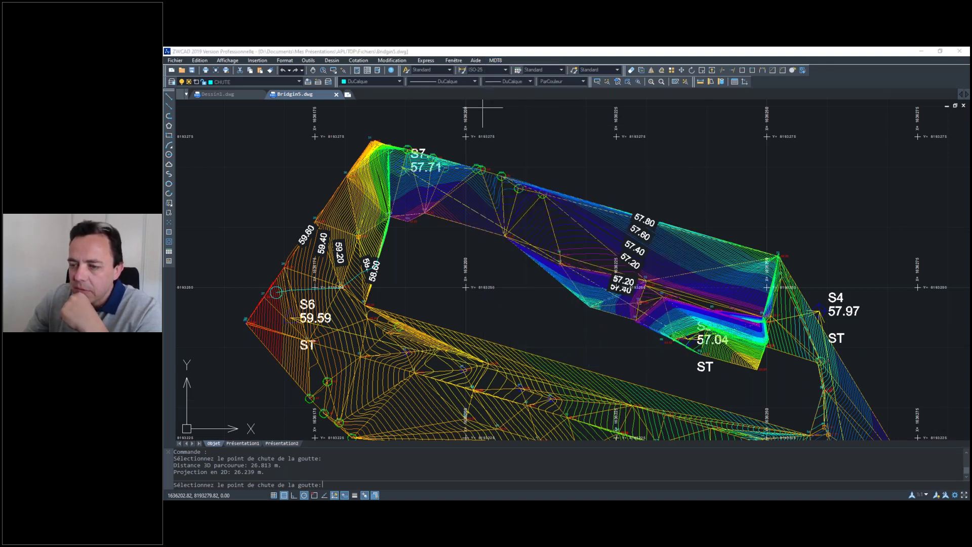
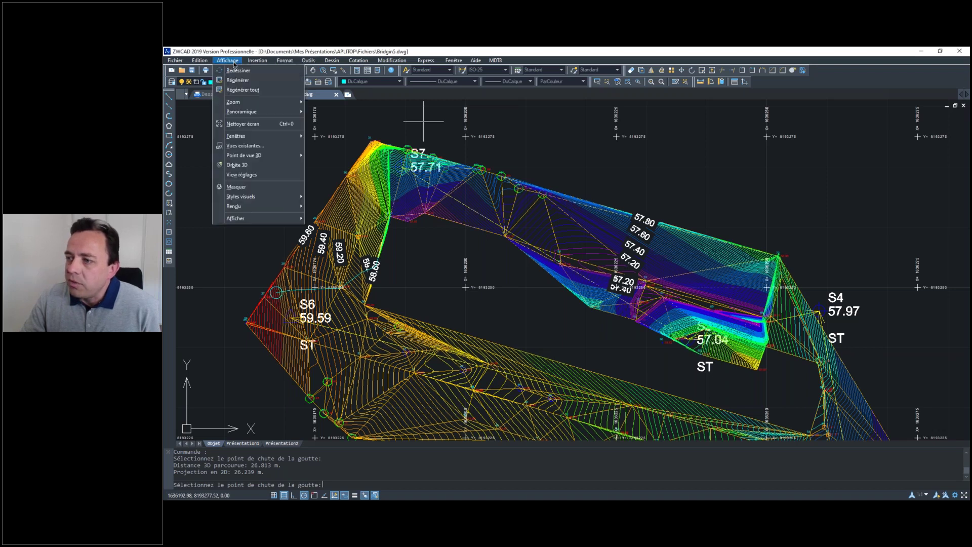
- Orbit the terrain model in 3D to view its relief at an angle
left_click(241, 168)
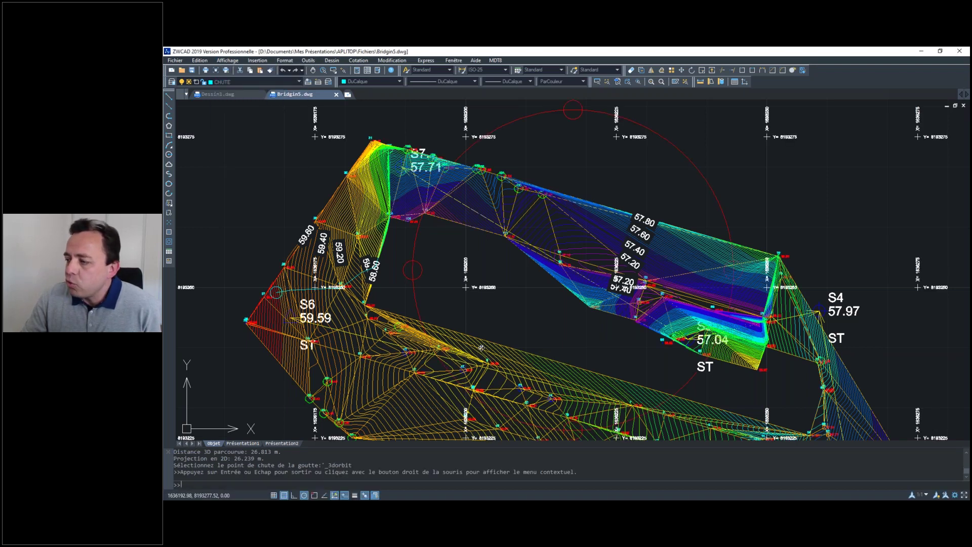
middle_click_drag(489, 340, 498, 208)
mouse_move(537, 331)
left_mouse_down()
mouse_move(526, 435)
mouse_move(489, 335)
mouse_move(505, 218)
mouse_move(479, 328)
left_mouse_up()
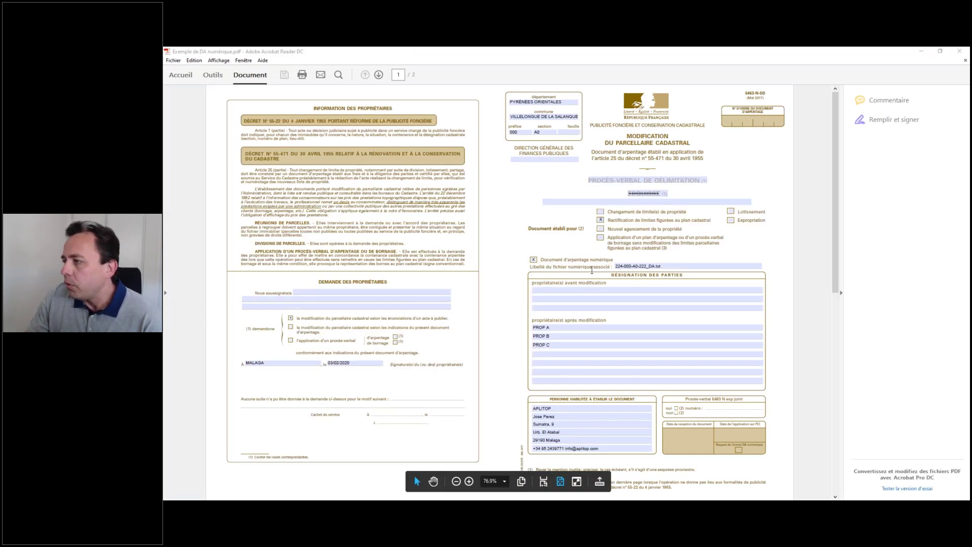
- Review the parcel areas table on page 2 of the digital survey document PDF in Acrobat Reader, and return to the ZWCAD drawing
scroll(587, 293, "down", 2)
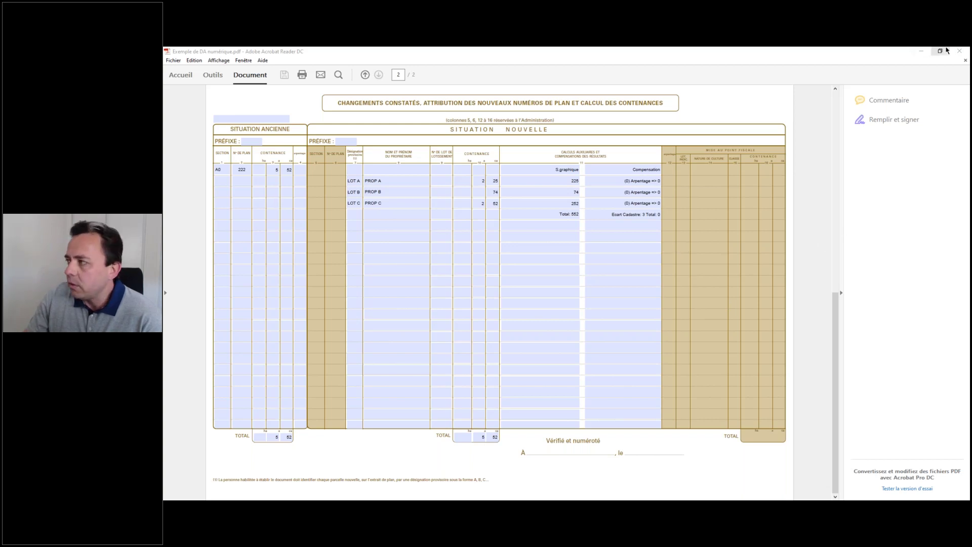
left_click(965, 52)
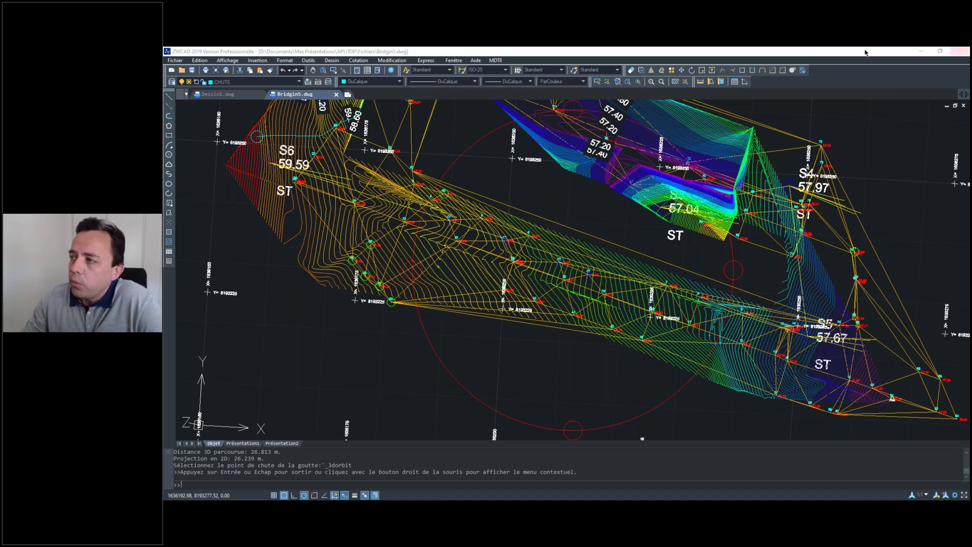
left_click(496, 60)
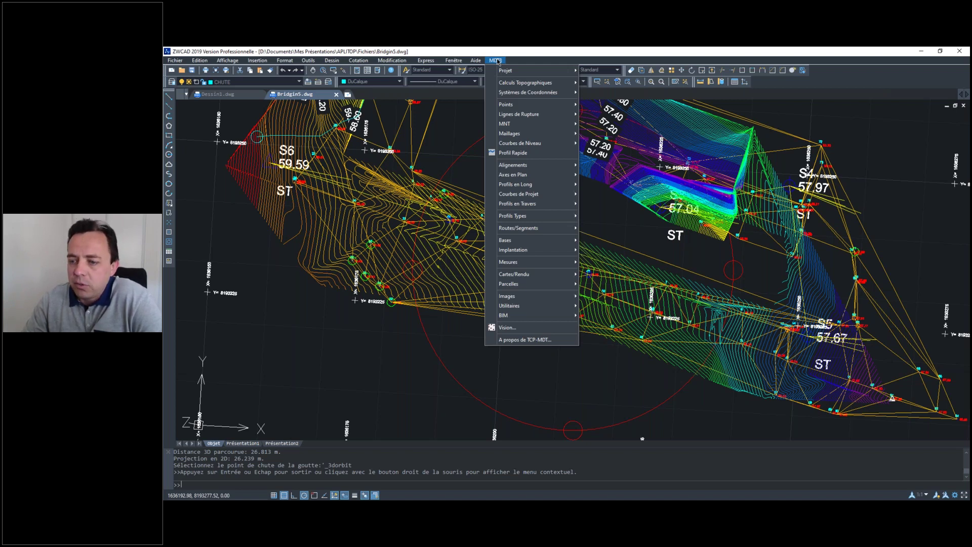
left_click(332, 60)
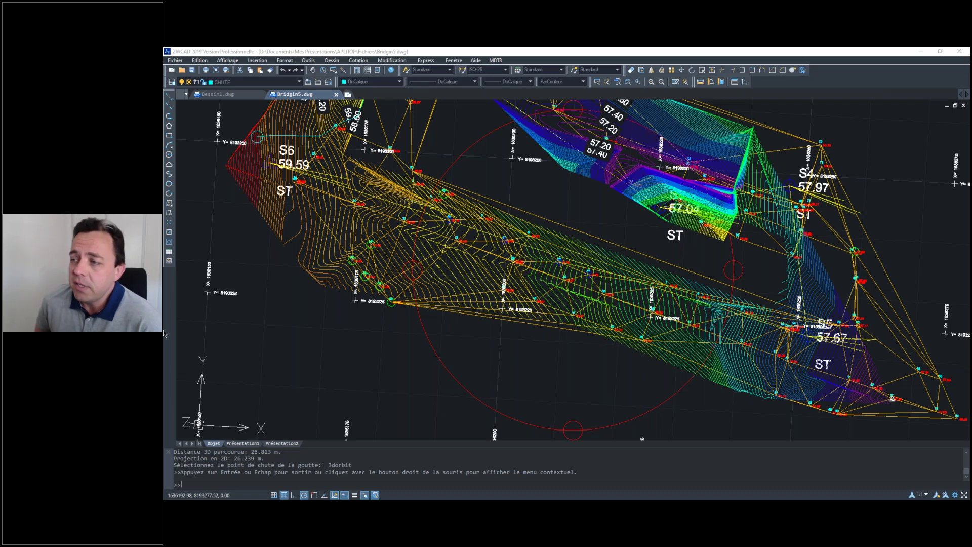
left_click(182, 61)
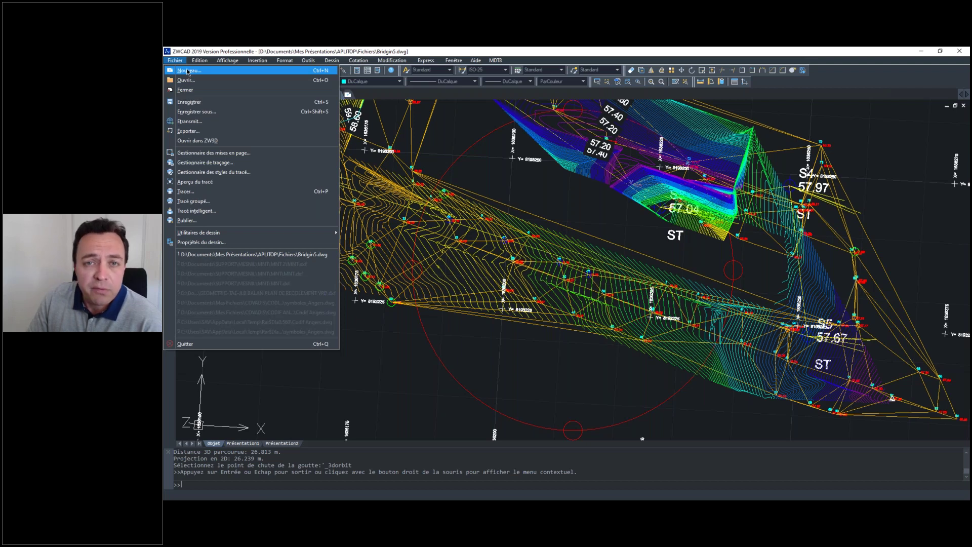
left_click(176, 61)
left_click(199, 60)
left_click(225, 54)
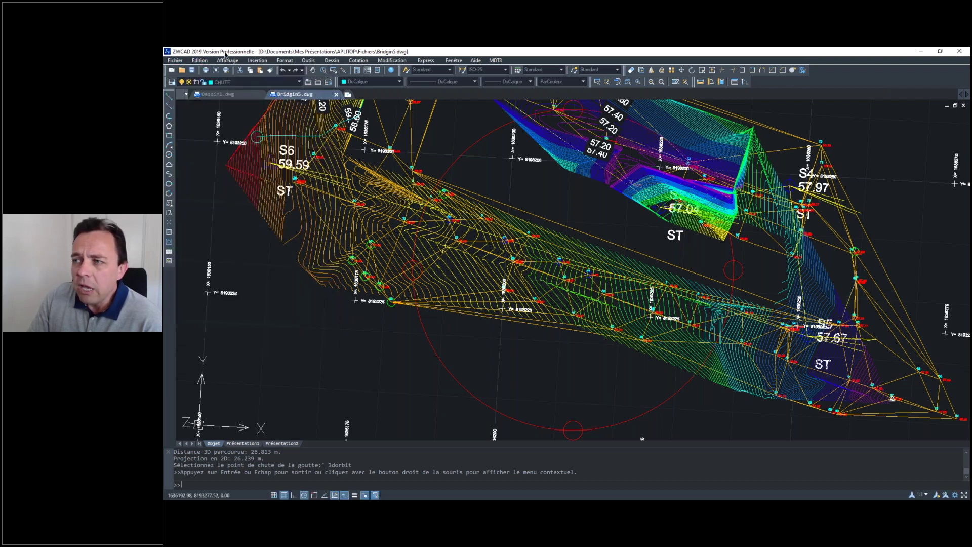